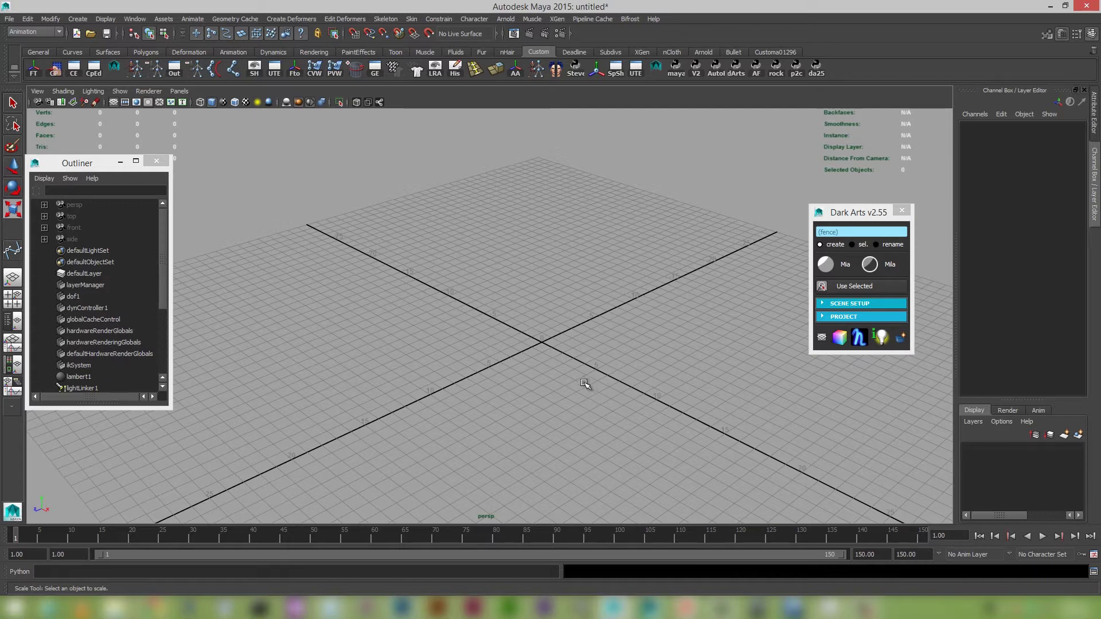
# Create a polygon cube at the origin and scale it to about 0.3 in X and 3.63 in Y.
pyautogui.keyDown('shift'); pyautogui.rightClick(560, 356); pyautogui.keyUp('shift')
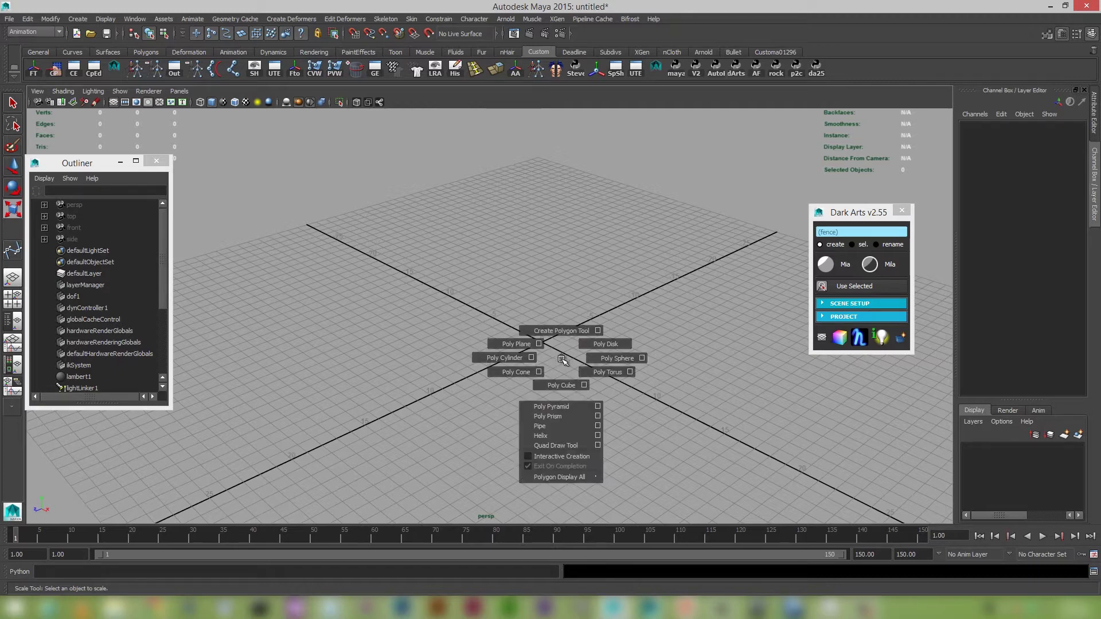
pyautogui.click(561, 385)
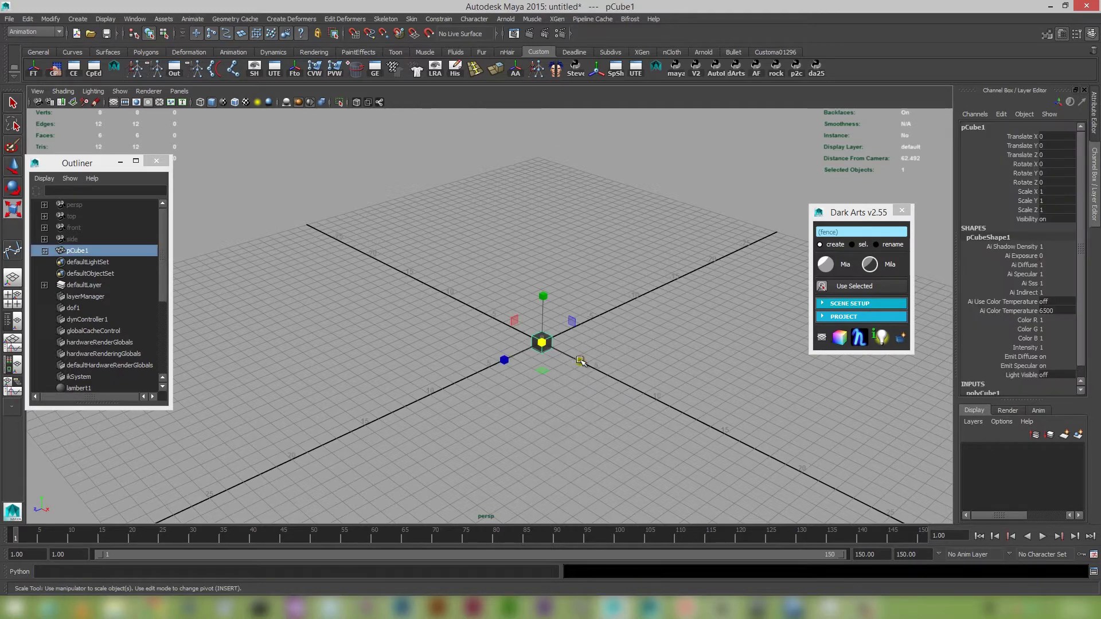
pyautogui.moveTo(580, 361); pyautogui.dragTo(553, 346)
pyautogui.moveTo(545, 296); pyautogui.dragTo(544, 164)
pyautogui.click(624, 293)
# Create a polygon sphere, move it to about 6.45 in Z, and scale it uniformly to about 3.87.
pyautogui.keyDown('shift'); pyautogui.rightClick(621, 302); pyautogui.keyUp('shift')
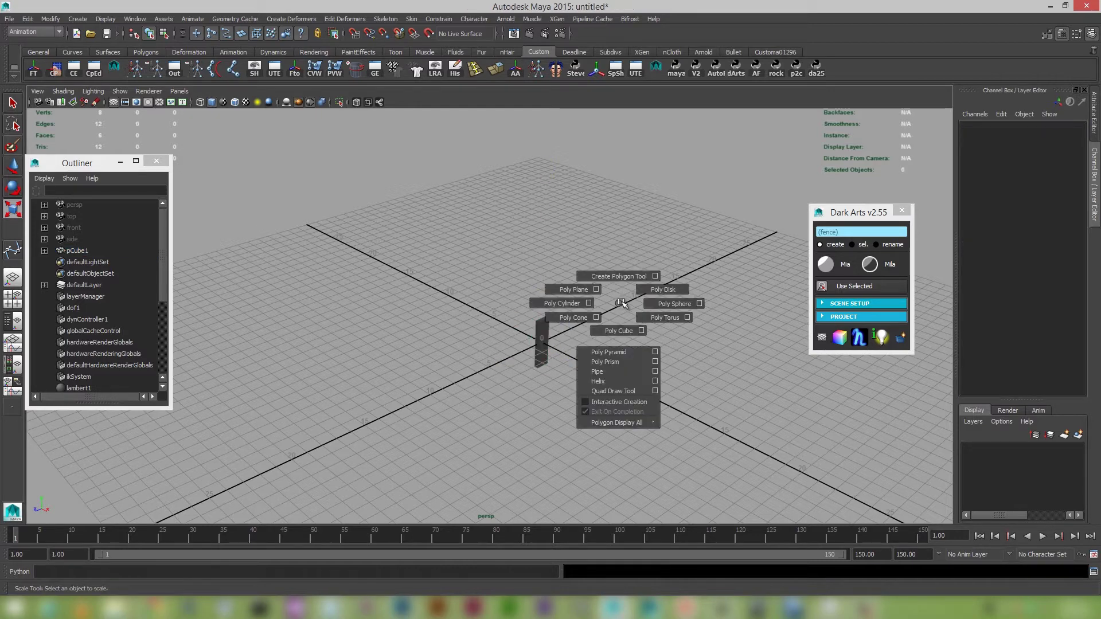
pyautogui.click(671, 303)
pyautogui.press('w')
pyautogui.moveTo(513, 360); pyautogui.dragTo(1029, 291)
pyautogui.press('r')
# Set the sphere's axis and height subdivisions to 150.
pyautogui.scroll(-1, 1030, 291)
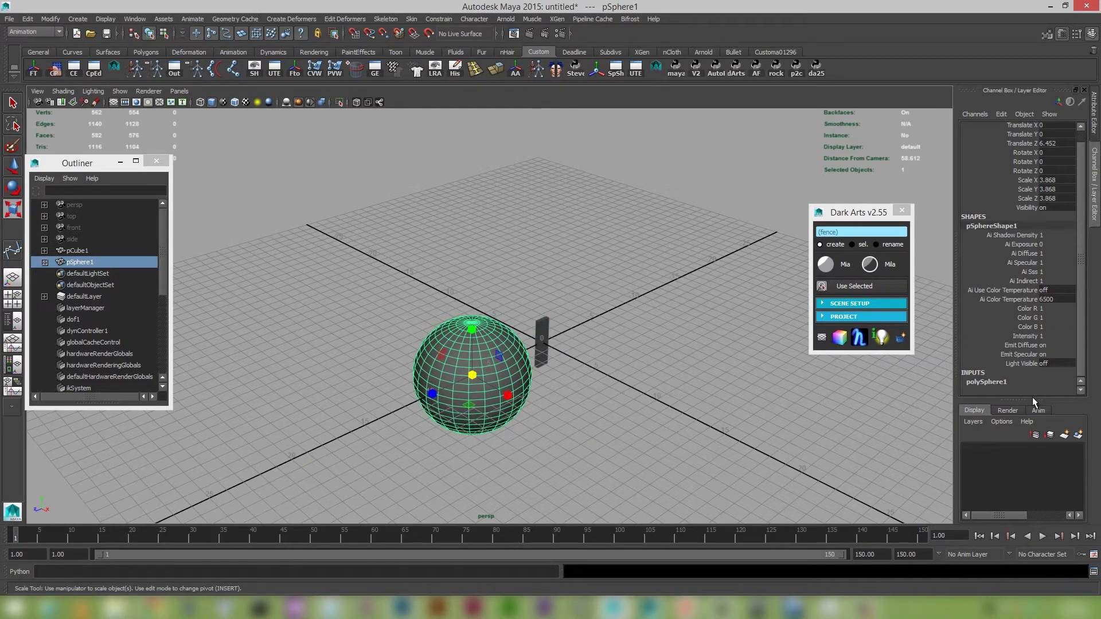
pyautogui.click(998, 380)
pyautogui.scroll(-3, 1030, 362)
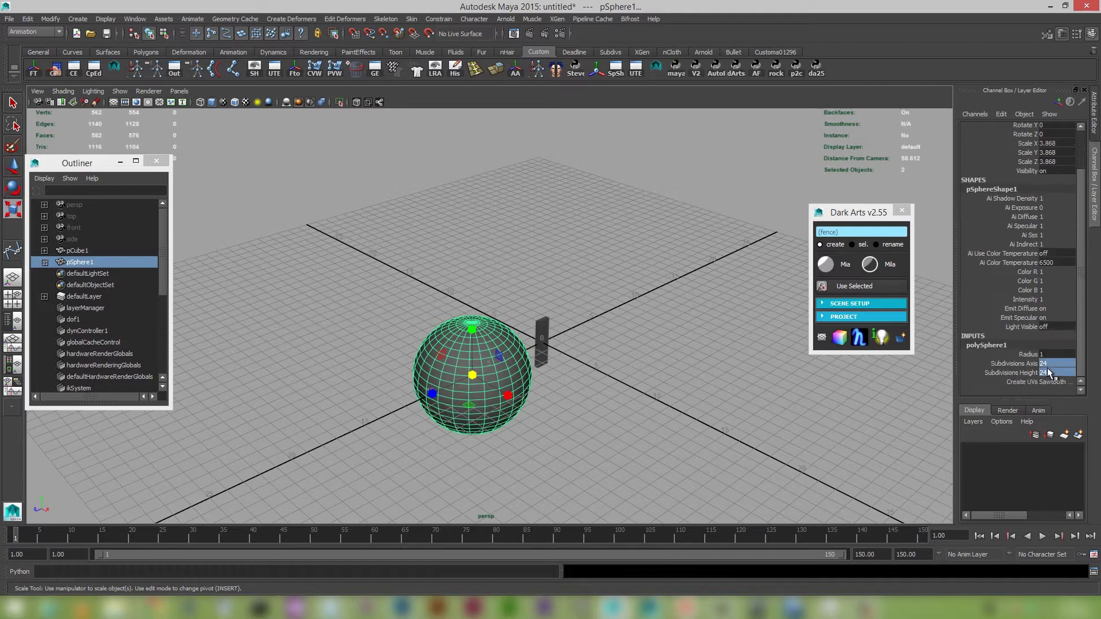
pyautogui.moveTo(1048, 364); pyautogui.dragTo(1049, 372)
pyautogui.press('Return')
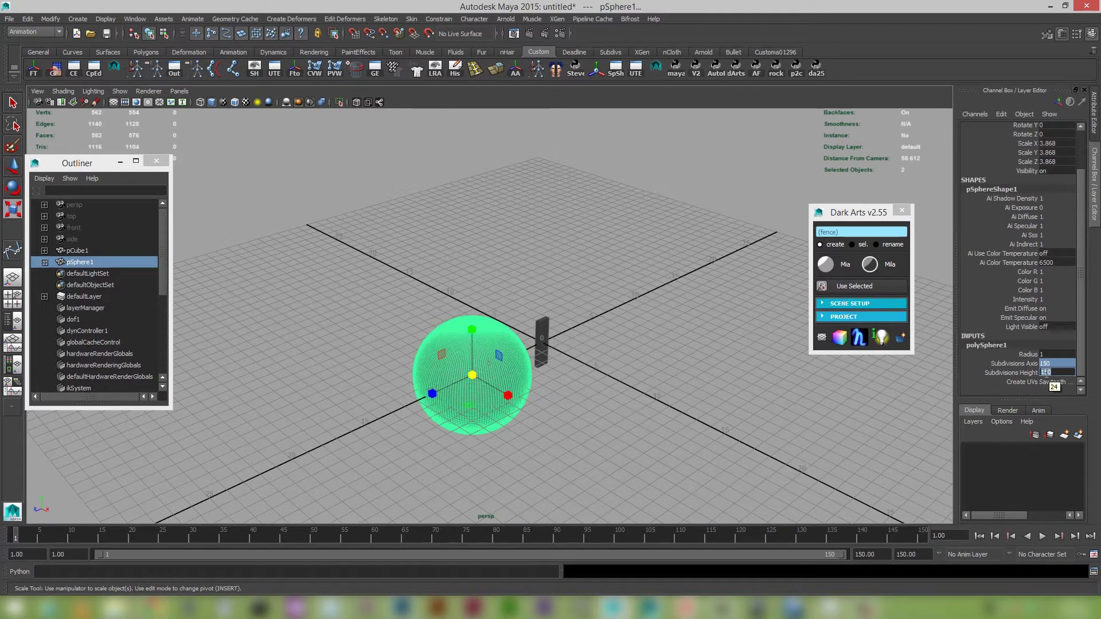
# Snap the dense sphere's base to the ground with the Old Ground Snap method.
pyautogui.keyDown('alt'); pyautogui.moveTo(587, 390); pyautogui.dragTo(588, 375); pyautogui.keyUp('alt')
pyautogui.rightClick(822, 337)
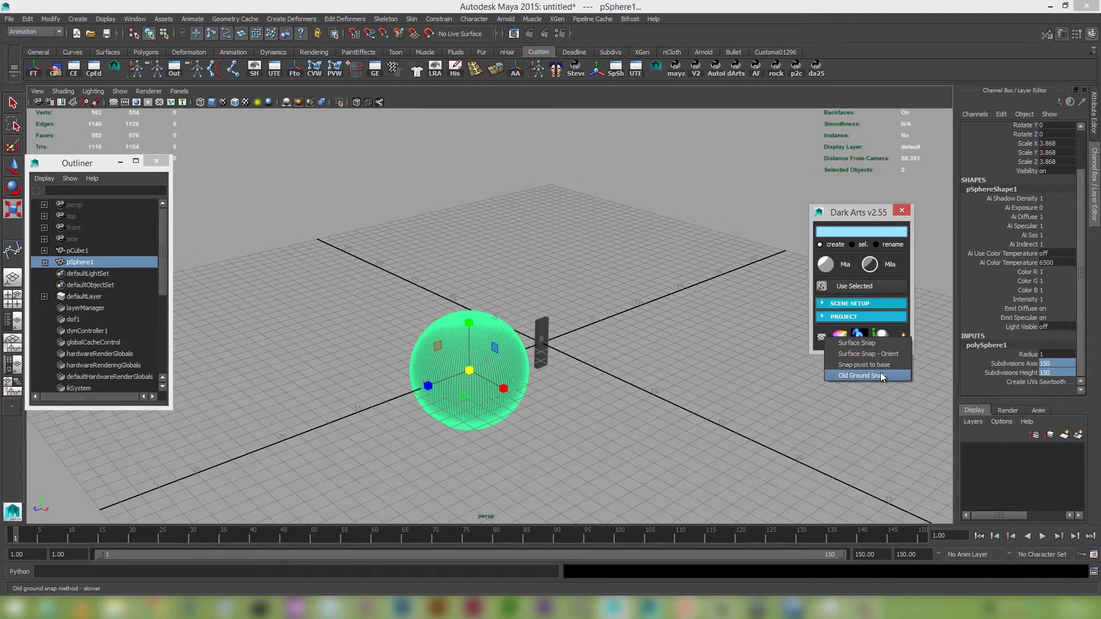
pyautogui.rightClick(820, 337)
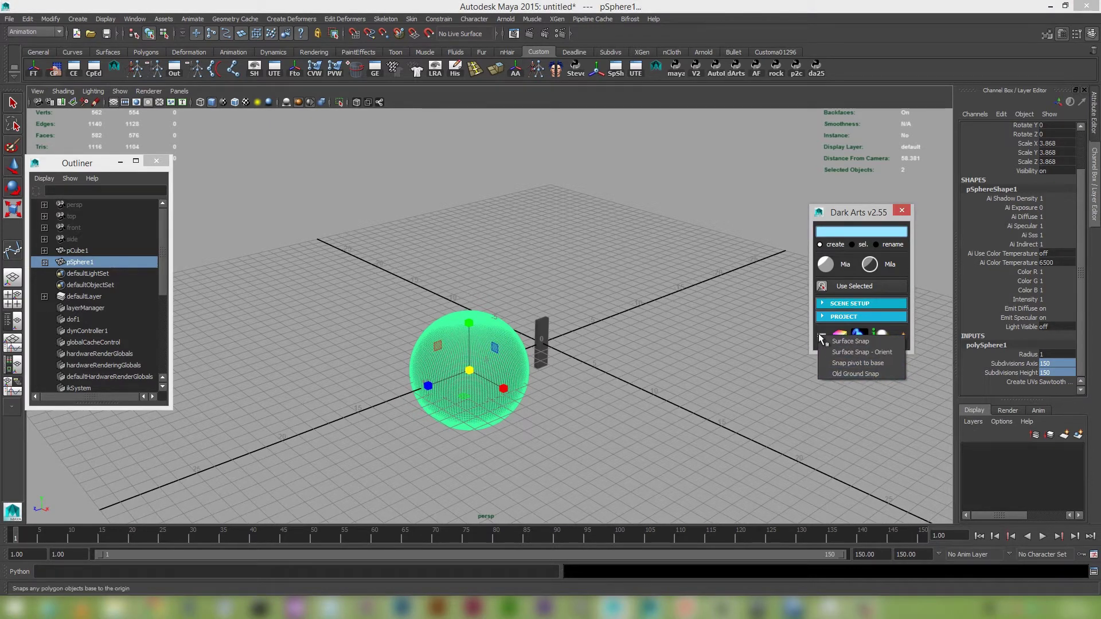
pyautogui.click(870, 375)
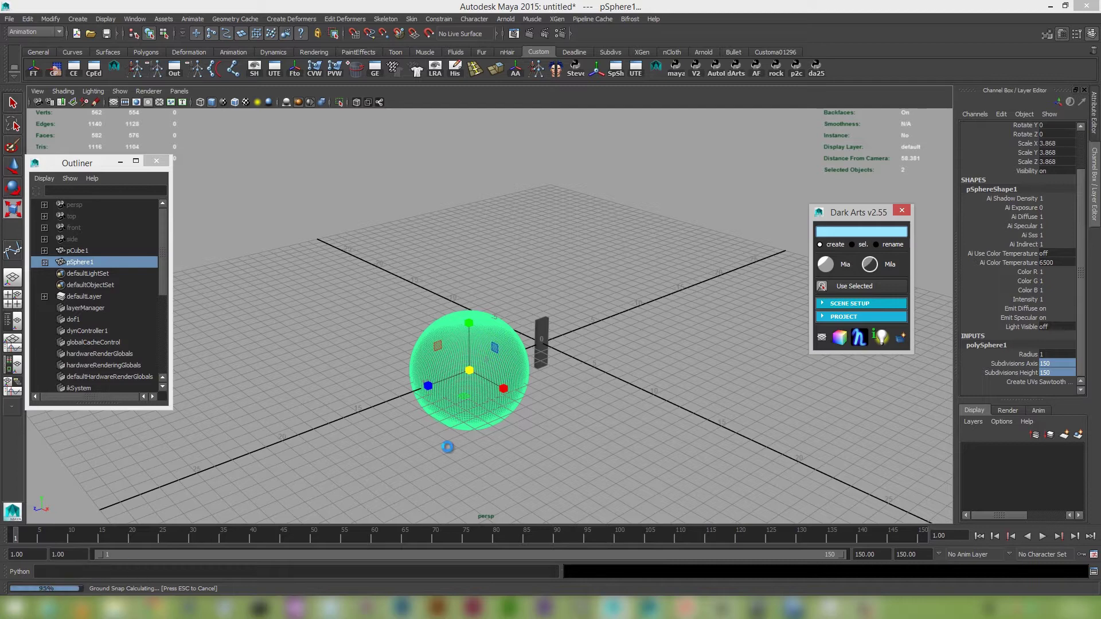
pyautogui.keyDown('alt'); pyautogui.moveTo(481, 407); pyautogui.dragTo(483, 391); pyautogui.keyUp('alt')
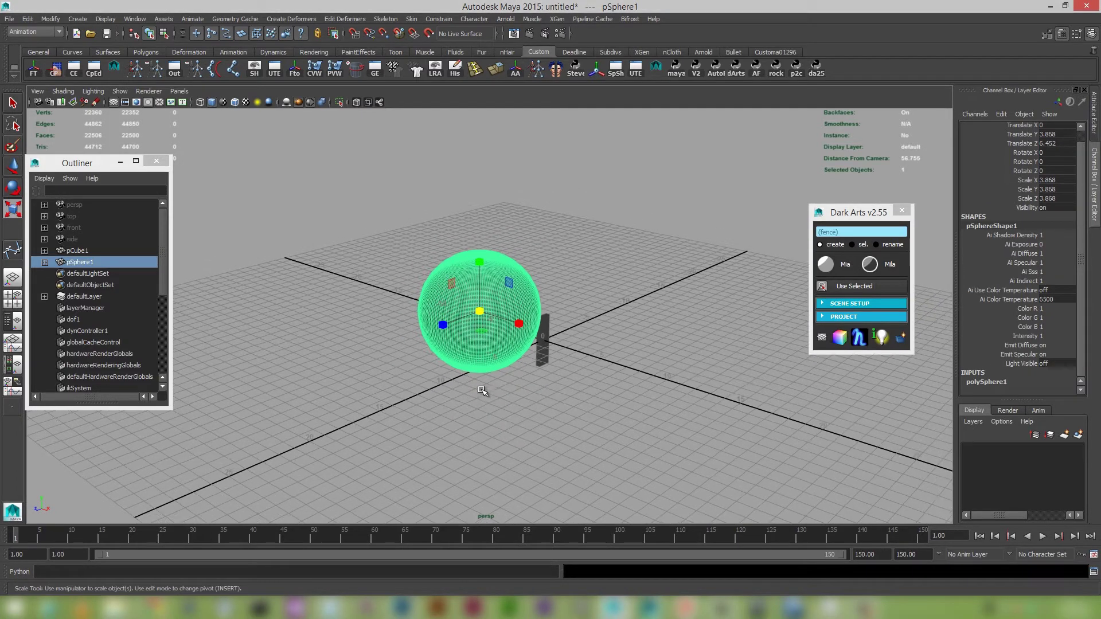
# Lower the sphere through the grid to about 0.44 in Y.
pyautogui.scroll(4, 472, 377)
pyautogui.press('w')
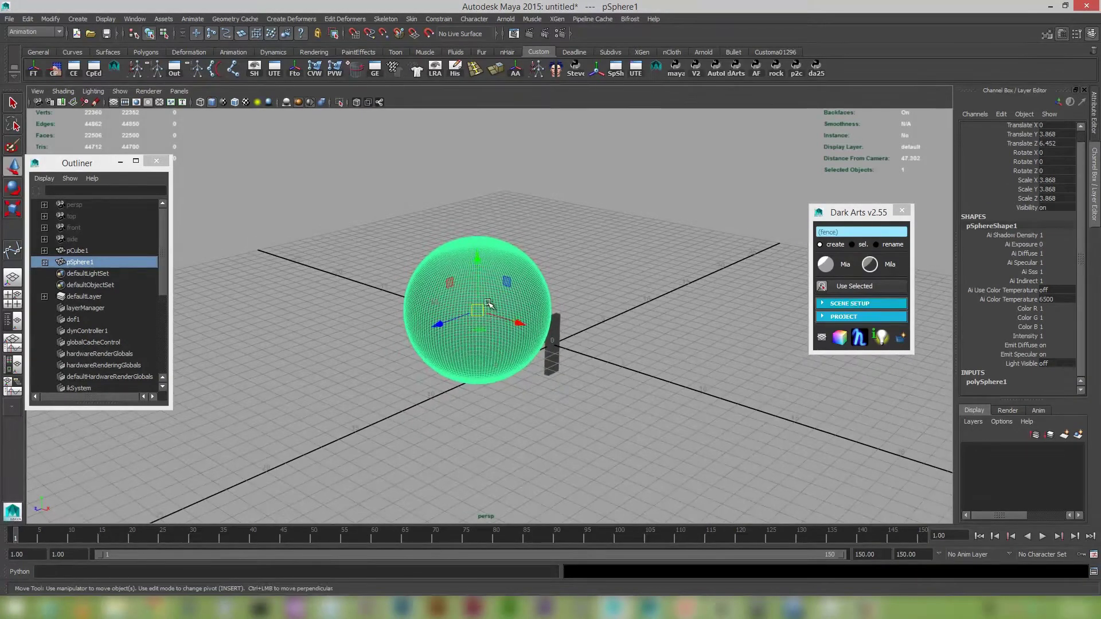
pyautogui.moveTo(474, 255); pyautogui.dragTo(484, 312)
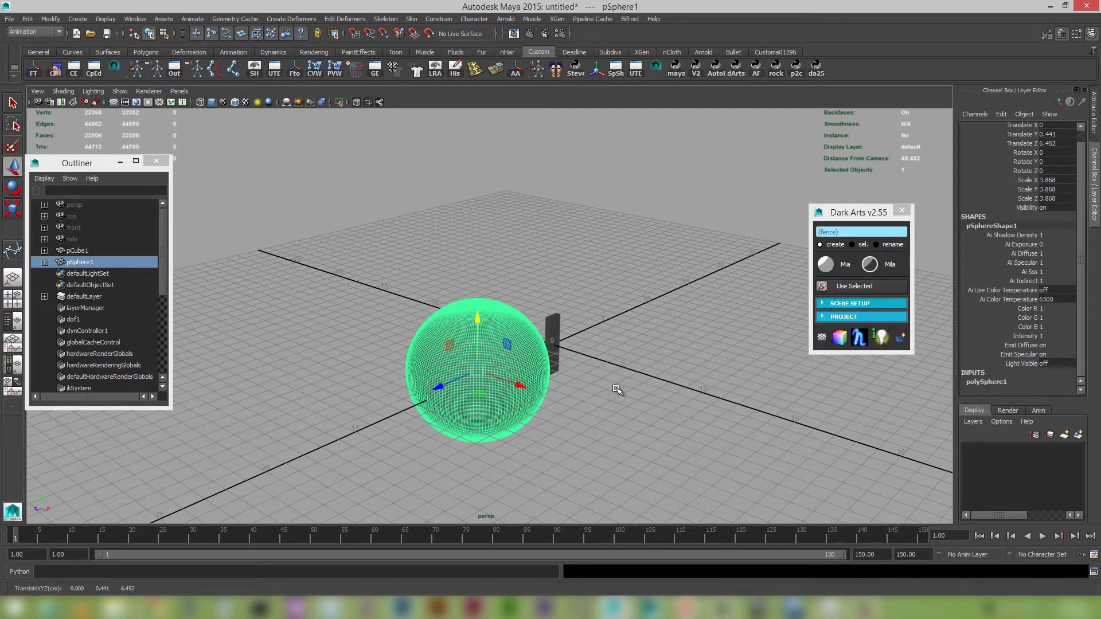
pyautogui.scroll(-4, 586, 356)
pyautogui.keyDown('alt'); pyautogui.moveTo(586, 356); pyautogui.dragTo(712, 367); pyautogui.keyUp('alt')
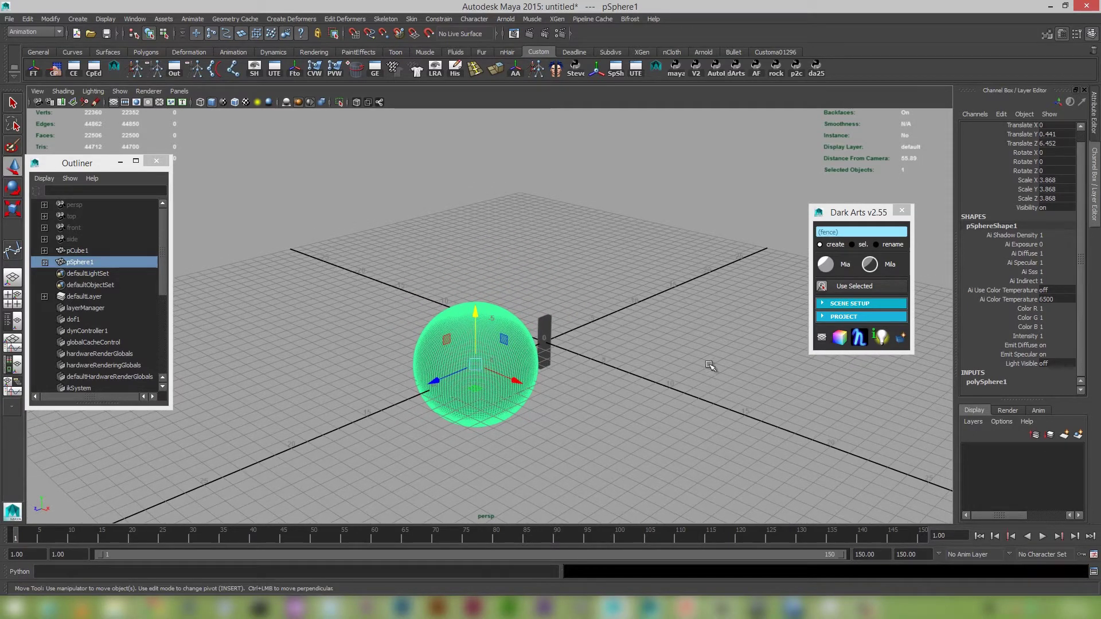
# Snap the sphere's base to the ground with the default ground snap, and delete the sphere.
pyautogui.click(821, 338)
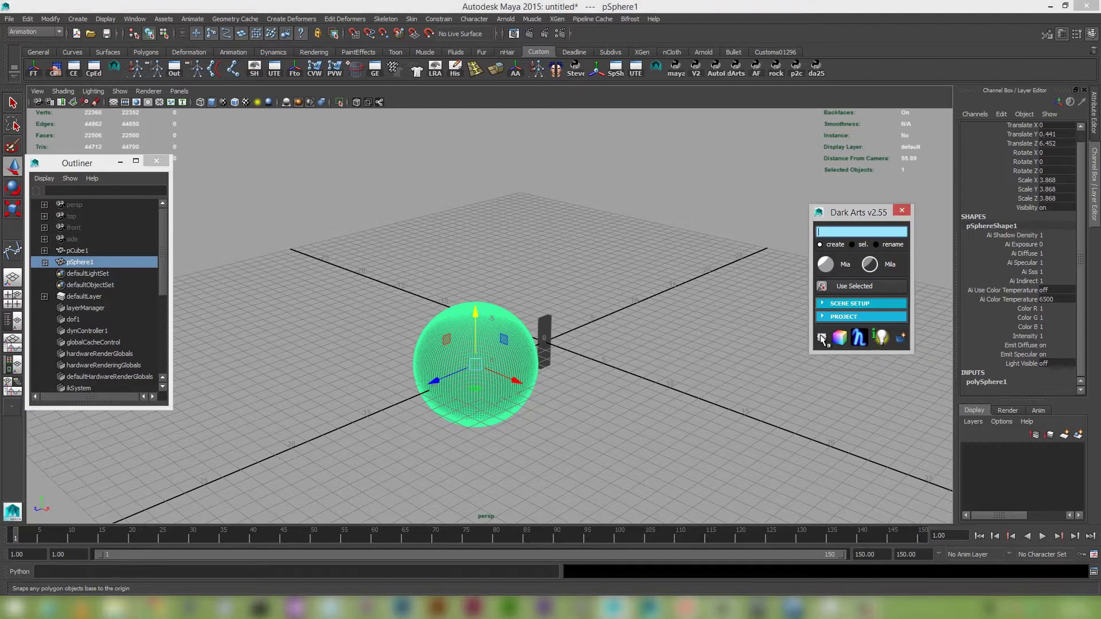
pyautogui.scroll(4, 629, 447)
pyautogui.scroll(-4, 629, 447)
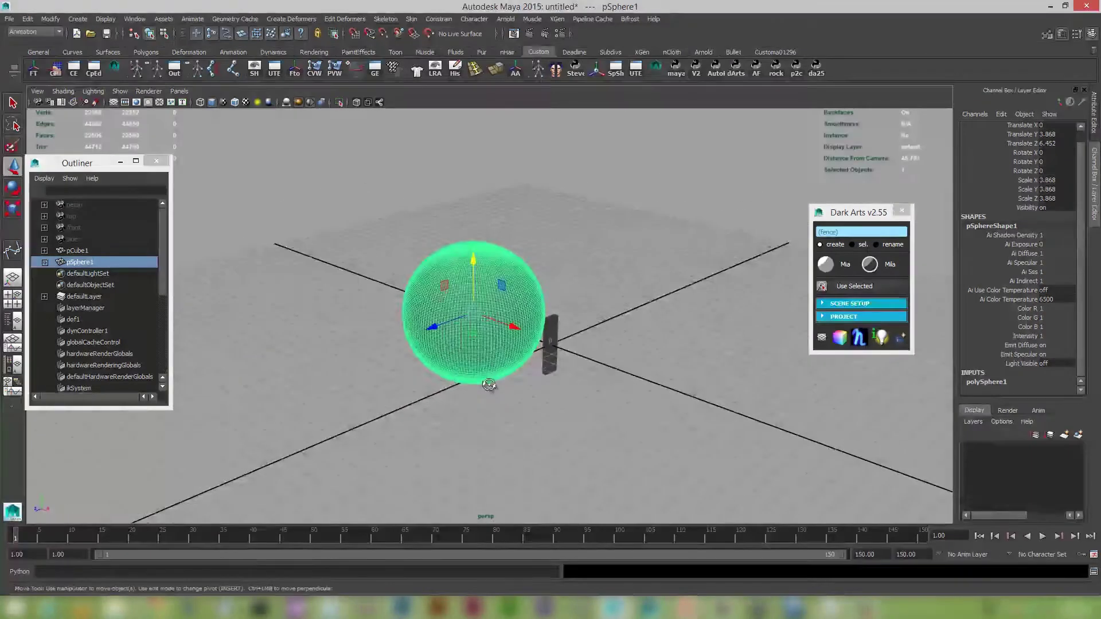
pyautogui.press('Delete')
# Stretch the thin cube to about 6.06 in Y and snap its base to the ground.
pyautogui.click(543, 337)
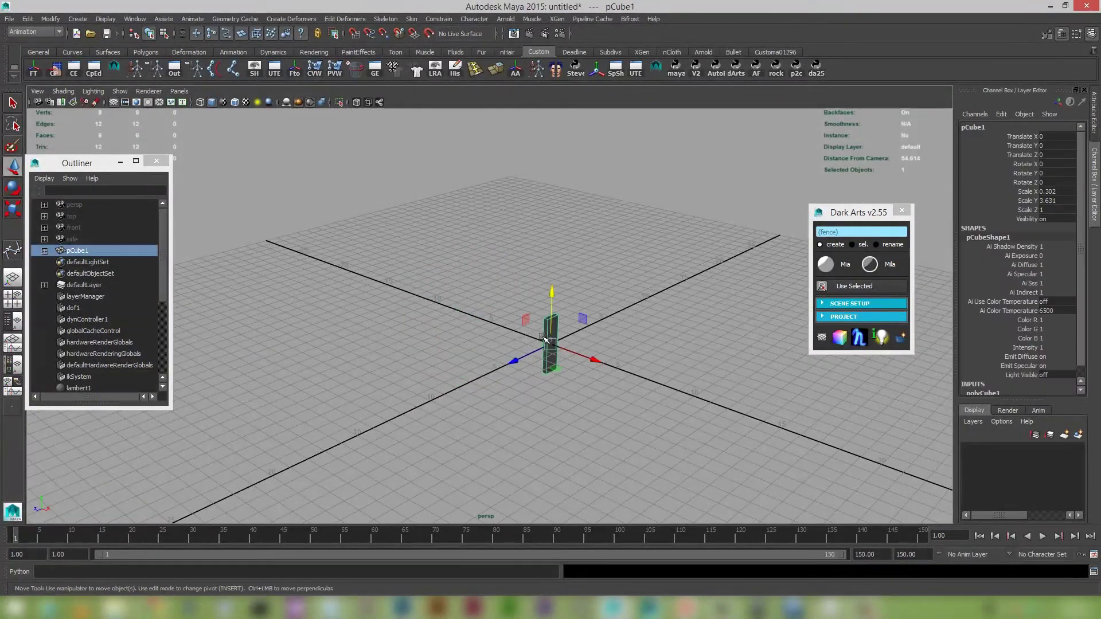
pyautogui.keyDown('alt'); pyautogui.moveTo(552, 385); pyautogui.dragTo(523, 383); pyautogui.keyUp('alt')
pyautogui.press('r')
pyautogui.moveTo(549, 304); pyautogui.dragTo(556, 267)
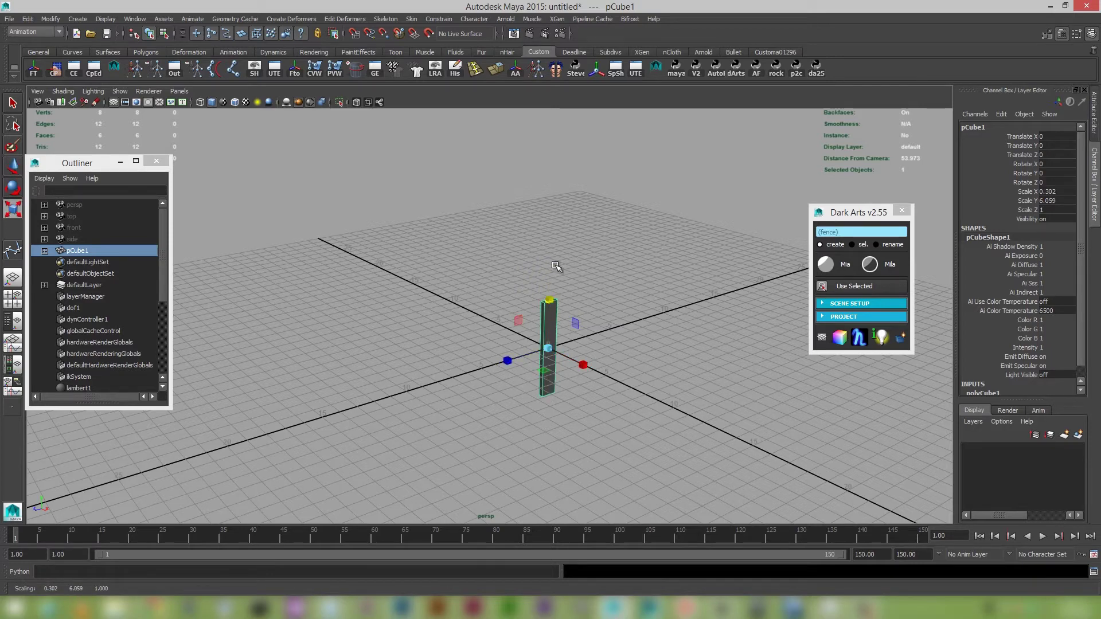
pyautogui.click(822, 338)
pyautogui.keyDown('alt'); pyautogui.moveTo(590, 315); pyautogui.dragTo(628, 314); pyautogui.keyUp('alt')
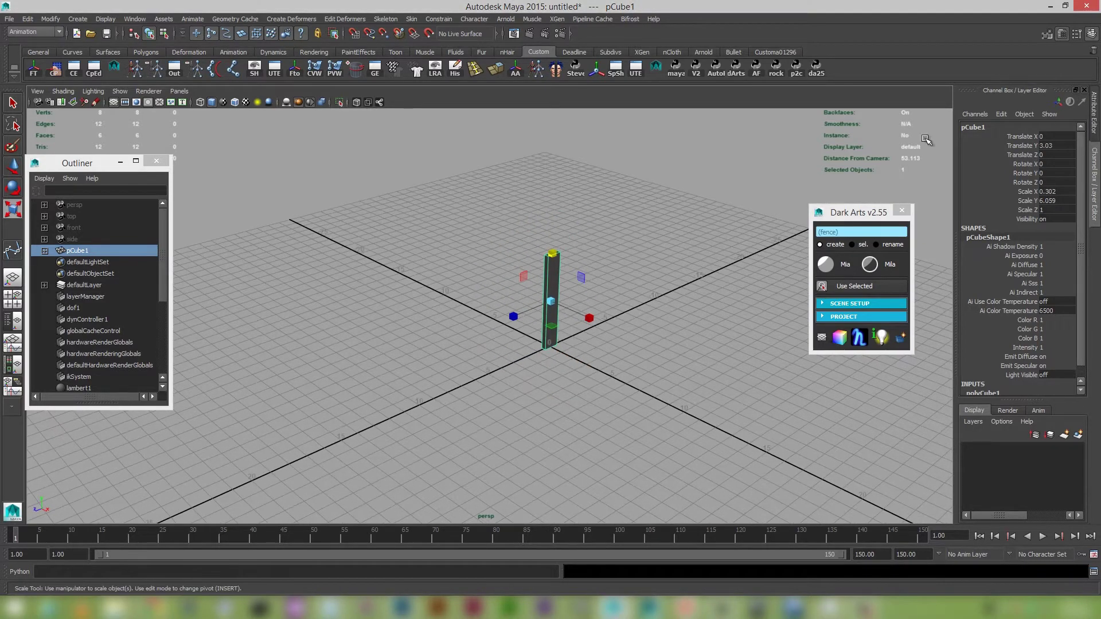
# Rename the cube as fence.
pyautogui.doubleClick(972, 128)
pyautogui.write('fen')
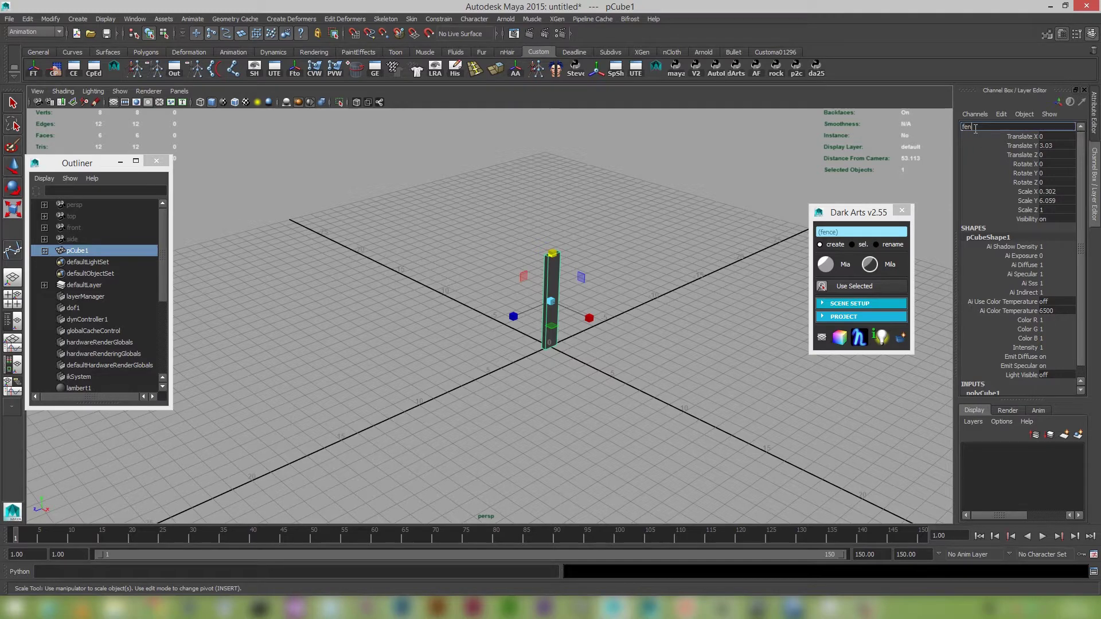
pyautogui.write('ce')
pyautogui.press('Return')
# Select the fence plank's wide side face and lay out its UVs with the Auto UV tool, using edge position 2.
pyautogui.keyDown('alt'); pyautogui.moveTo(674, 245); pyautogui.dragTo(644, 236); pyautogui.keyUp('alt')
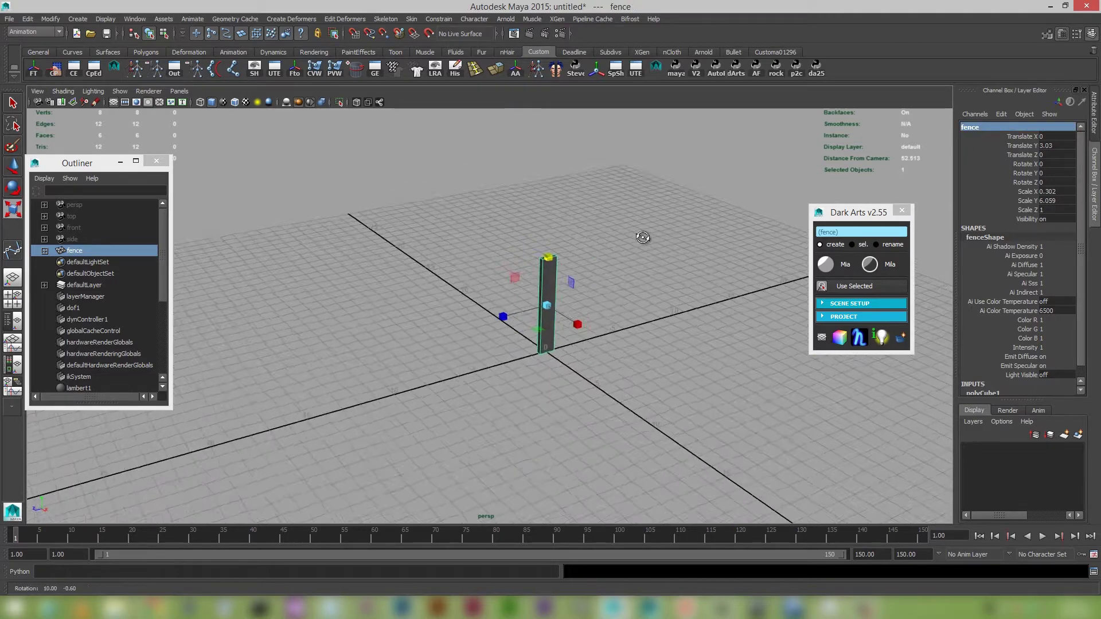
pyautogui.keyDown('alt'); pyautogui.moveTo(644, 236); pyautogui.dragTo(610, 298, button='right'); pyautogui.keyUp('alt')
pyautogui.keyDown('alt'); pyautogui.moveTo(599, 310); pyautogui.dragTo(565, 329, button='middle'); pyautogui.keyUp('alt')
pyautogui.keyDown('alt'); pyautogui.moveTo(566, 329); pyautogui.dragTo(603, 353); pyautogui.keyUp('alt')
pyautogui.keyDown('alt'); pyautogui.moveTo(603, 353); pyautogui.dragTo(631, 367, button='right'); pyautogui.keyUp('alt')
pyautogui.keyDown('alt'); pyautogui.moveTo(631, 367); pyautogui.dragTo(607, 355); pyautogui.keyUp('alt')
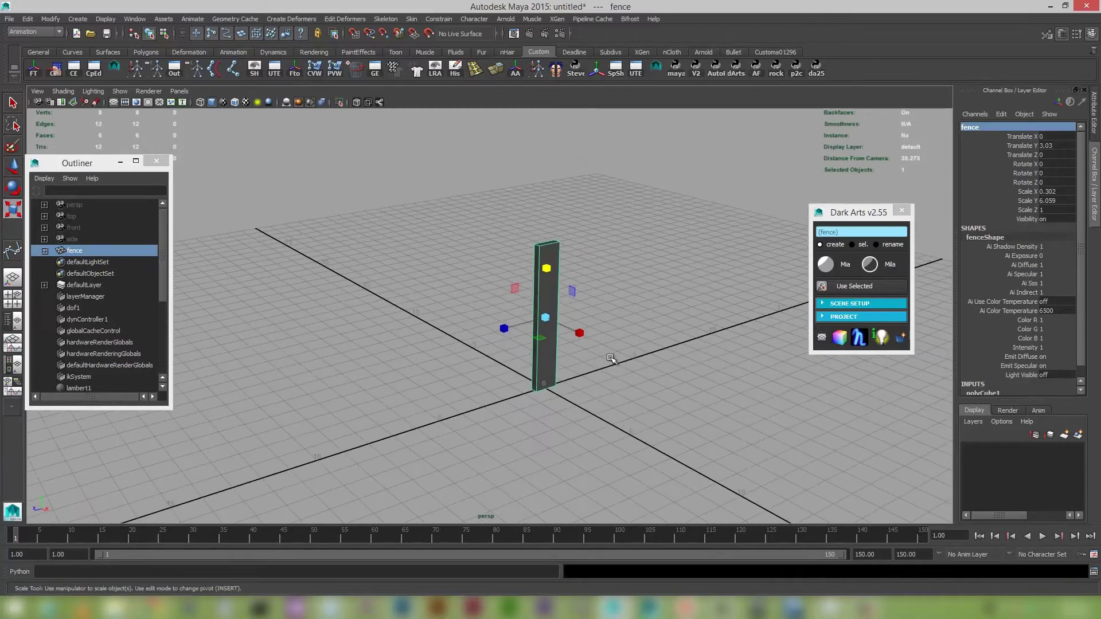
pyautogui.moveTo(551, 252); pyautogui.dragTo(553, 270, button='right')
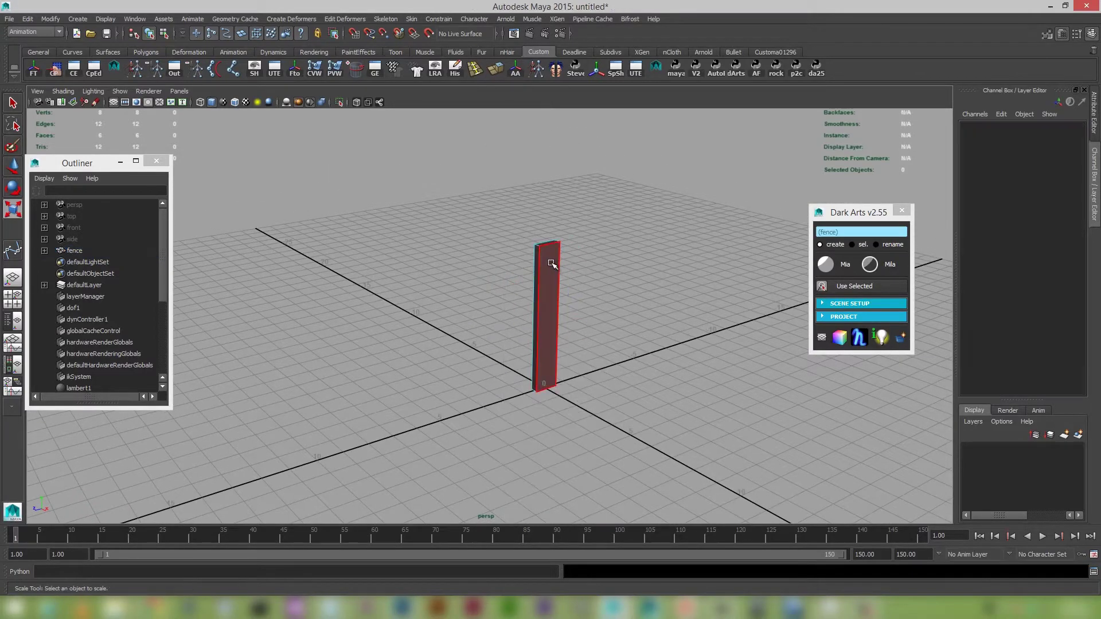
pyautogui.click(552, 270)
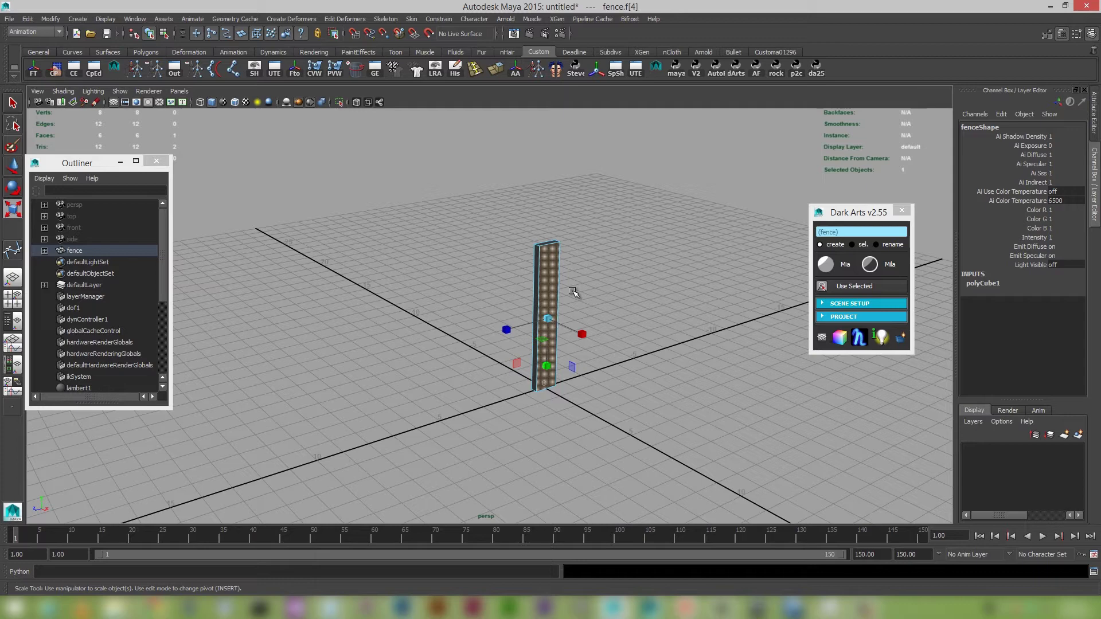
pyautogui.click(900, 338)
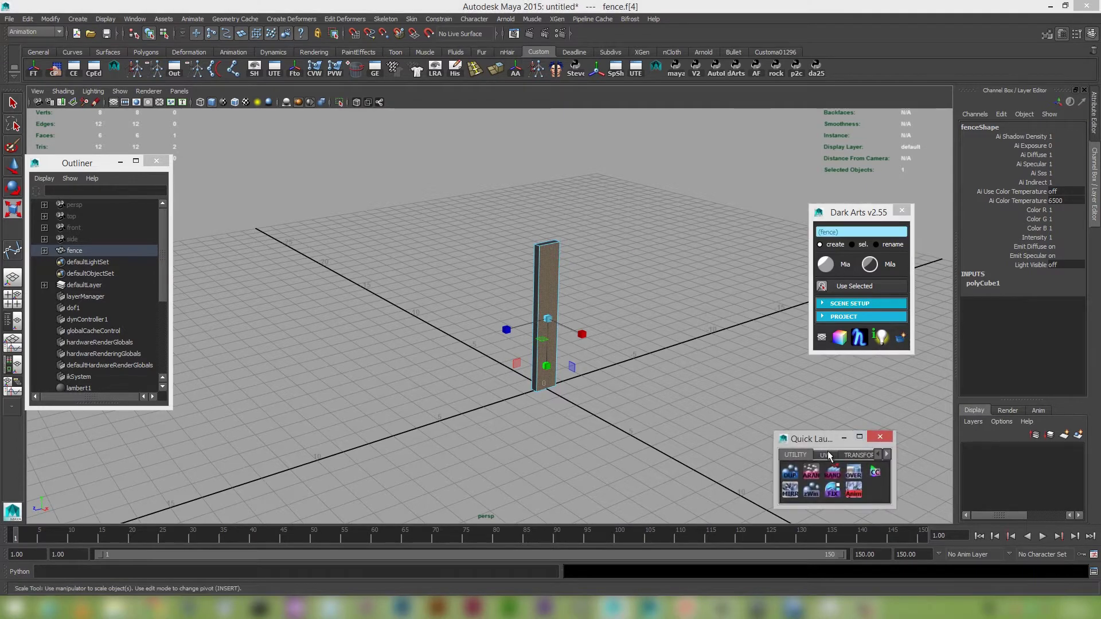
pyautogui.click(826, 455)
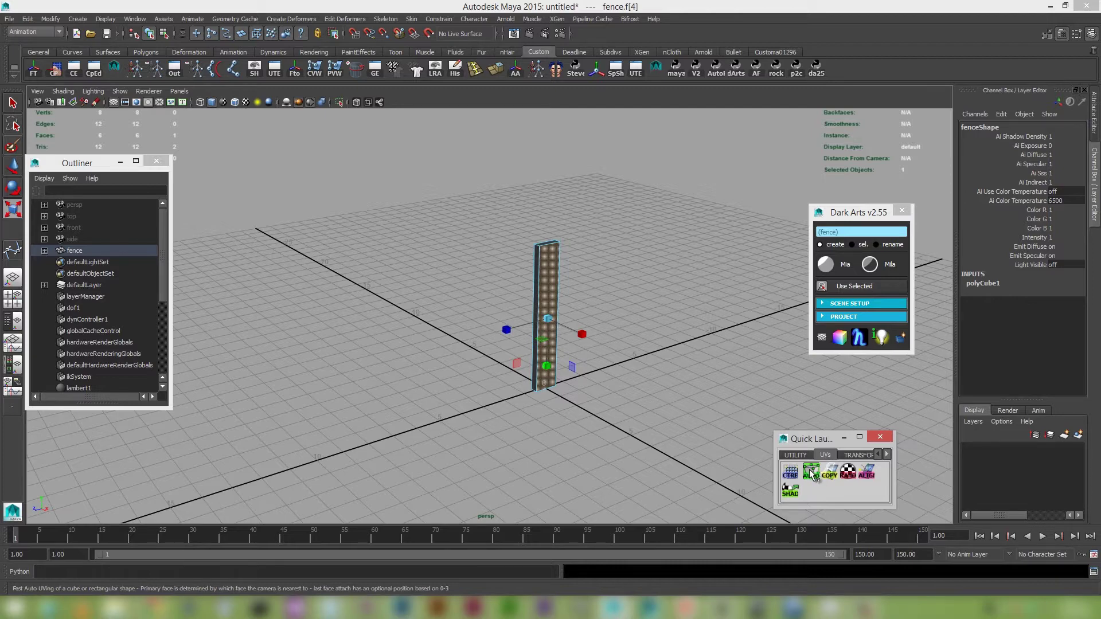
pyautogui.click(810, 474)
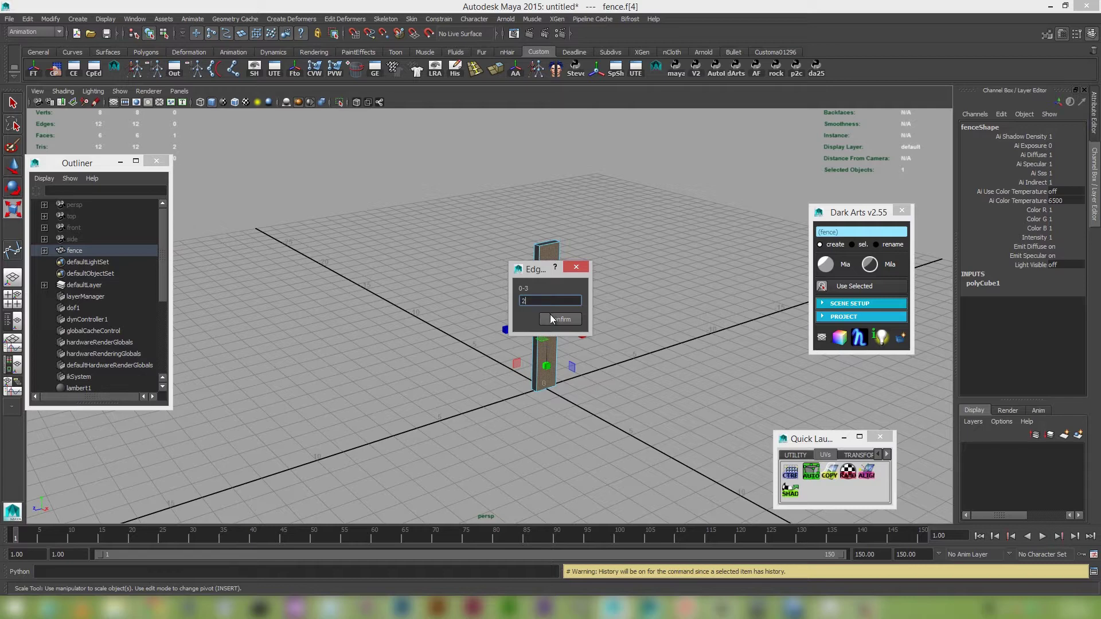
pyautogui.click(556, 319)
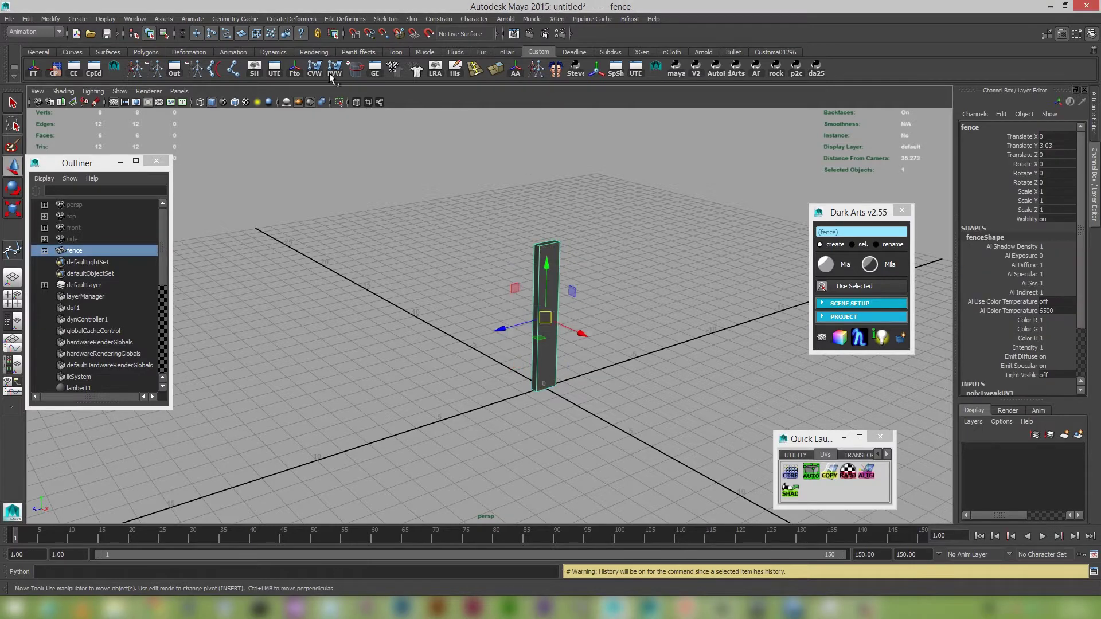
# Display the plank's UV layout in the UV Texture Editor and delete the plank's construction history.
pyautogui.click(275, 69)
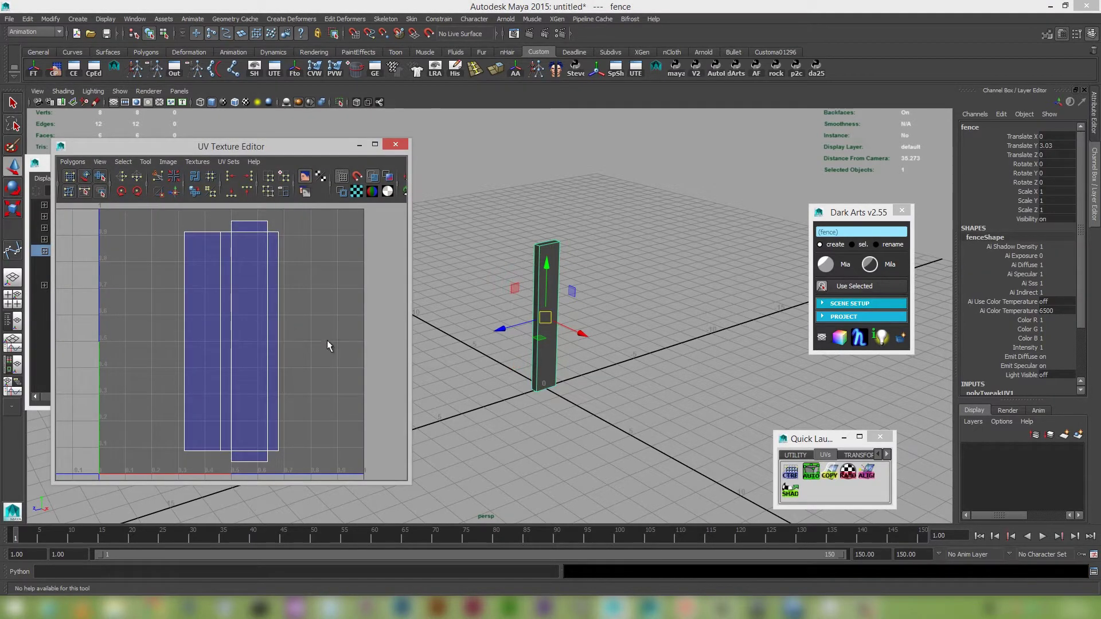
pyautogui.click(549, 374)
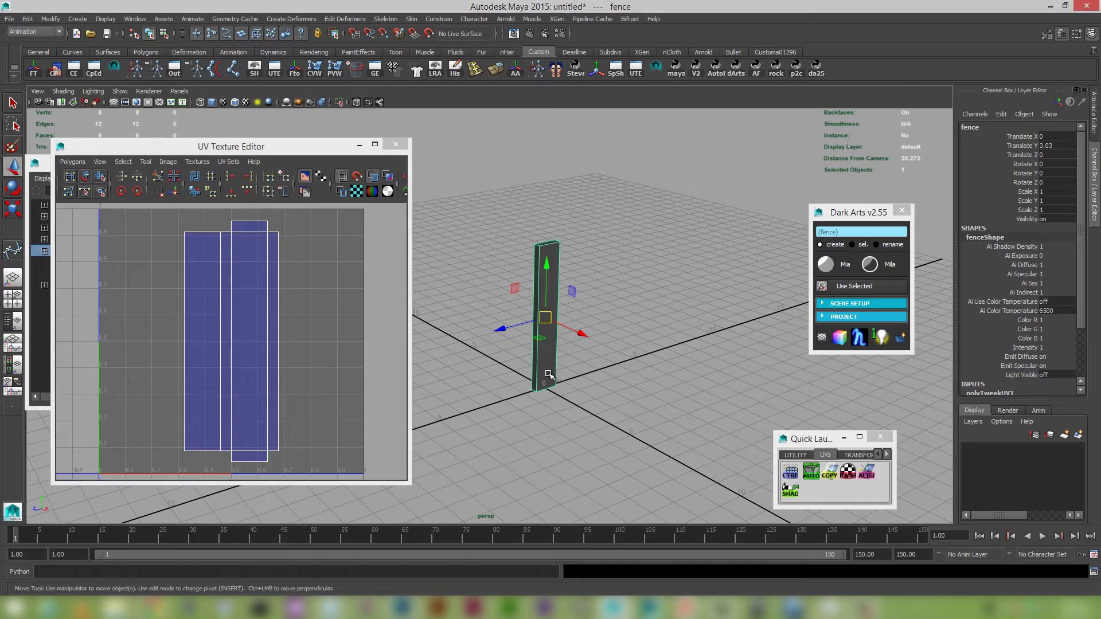
pyautogui.hotkey('alt', 'shift', 'd')
pyautogui.click(550, 307)
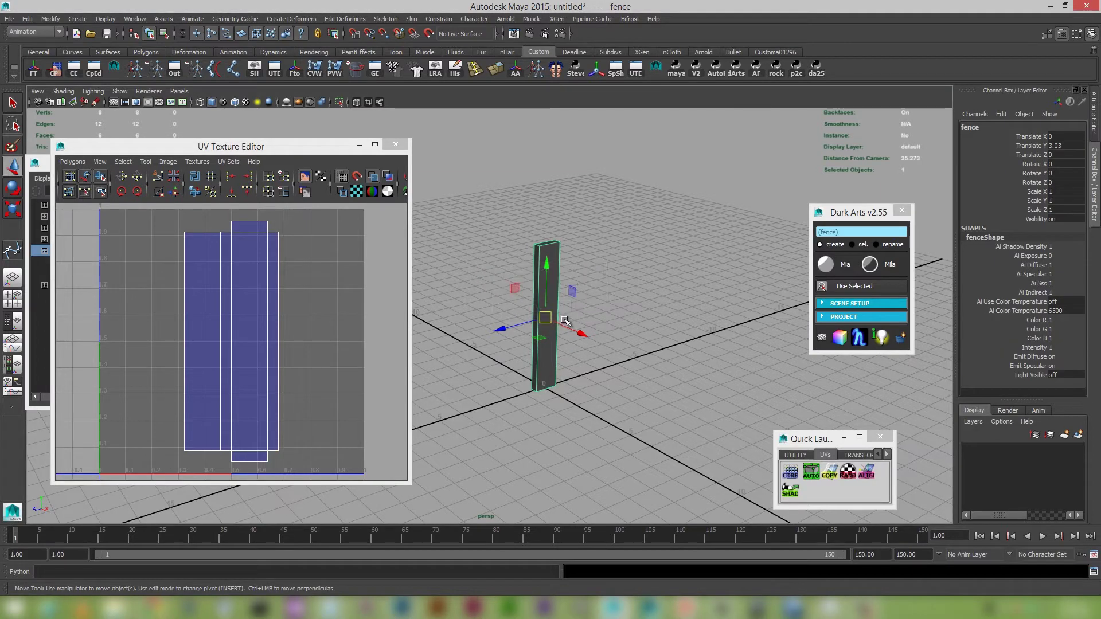
# Duplicate the plank, offset the copy to about 0.47 in X, and scale it to about 1.79, 1.1 and 0.6.
pyautogui.hotkey('ctrl', 'd')
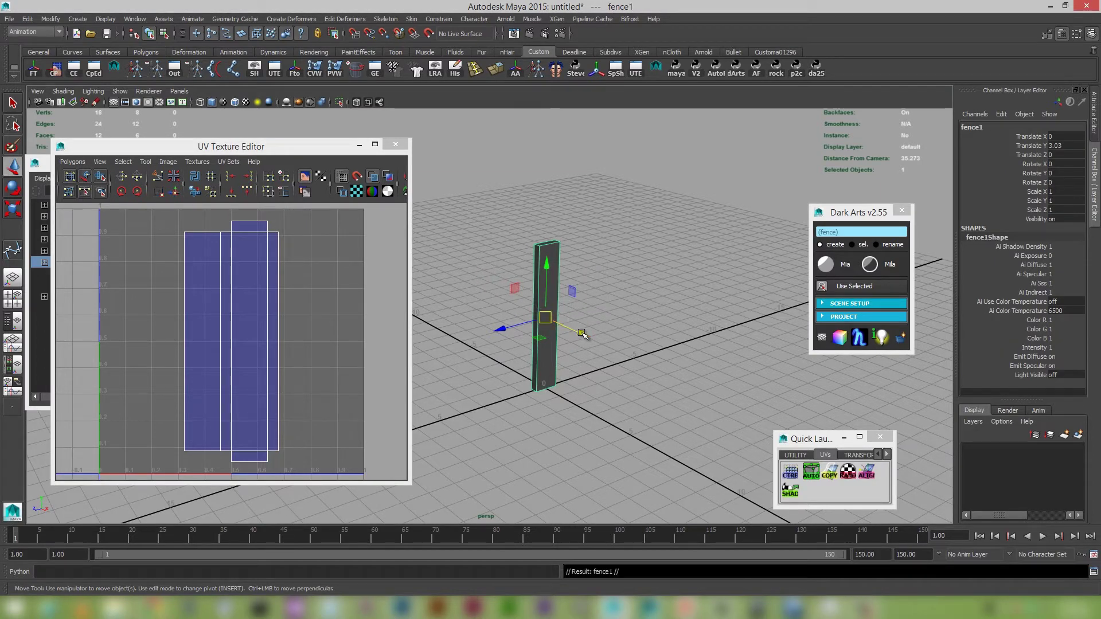
pyautogui.moveTo(583, 334); pyautogui.dragTo(592, 344)
pyautogui.press('r')
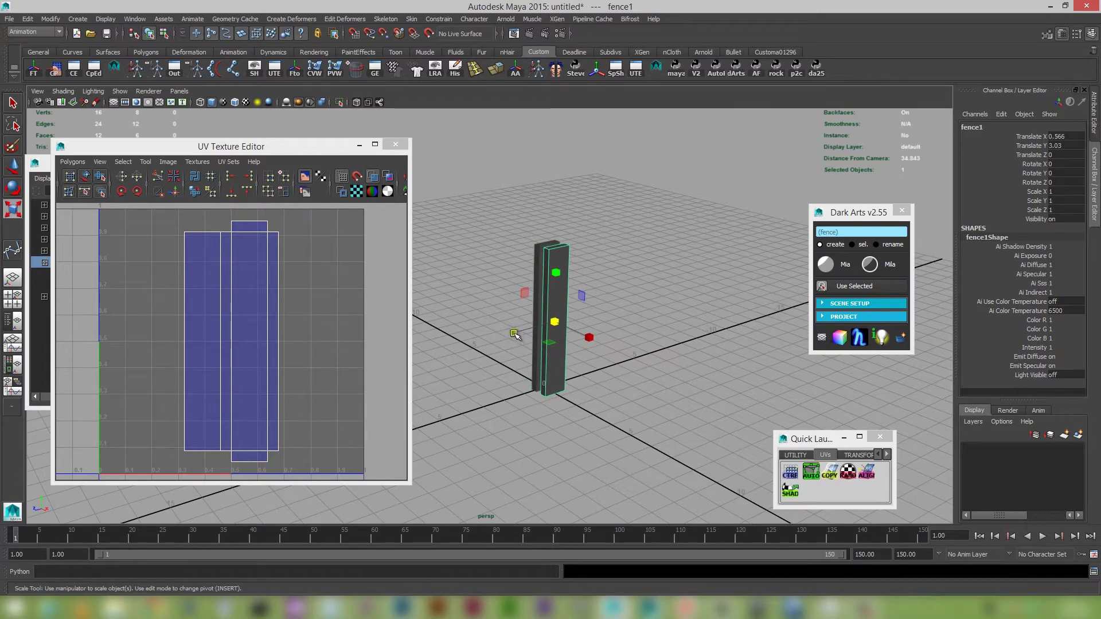
pyautogui.moveTo(514, 334); pyautogui.dragTo(558, 261)
pyautogui.moveTo(583, 338); pyautogui.dragTo(594, 343)
pyautogui.keyDown('alt'); pyautogui.moveTo(594, 343); pyautogui.dragTo(618, 285); pyautogui.keyUp('alt')
pyautogui.press('w')
# Rename the duplicated plank as post.
pyautogui.doubleClick(978, 127)
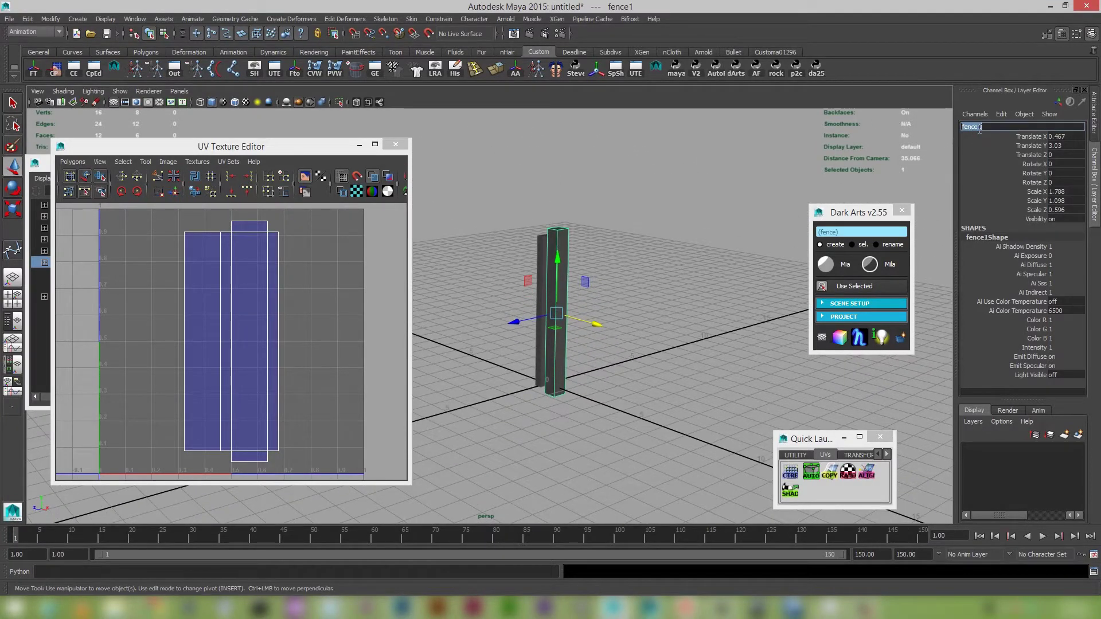
pyautogui.write('post')
pyautogui.press('Return')
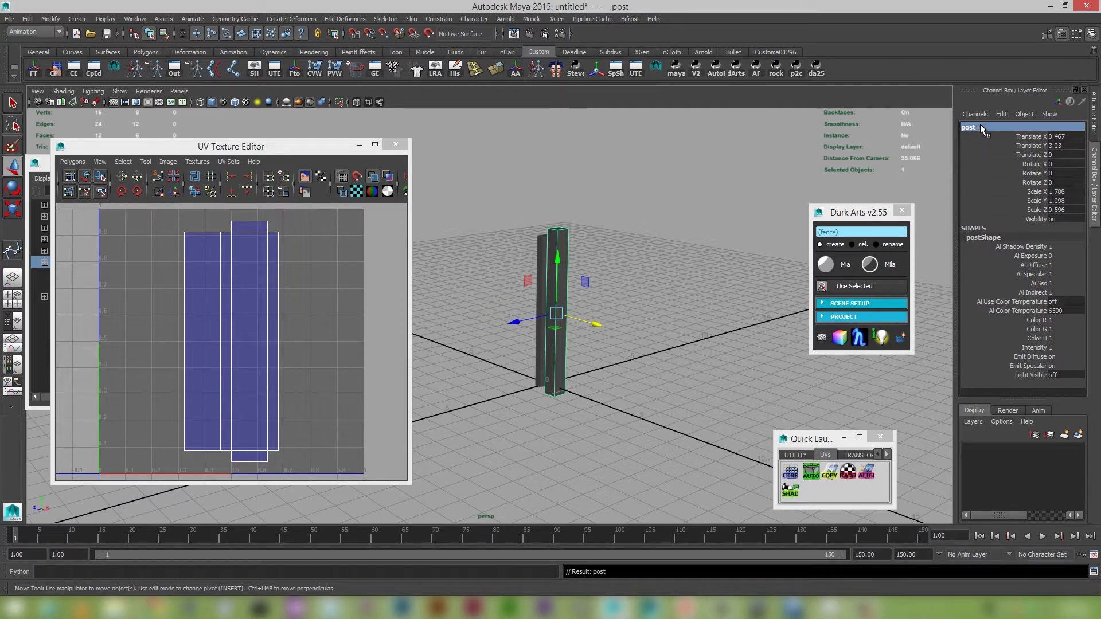
# Select the post's long side face and lay out its UVs with the Auto UV tool, using edge position 2.
pyautogui.rightClick(563, 237)
pyautogui.click(563, 263)
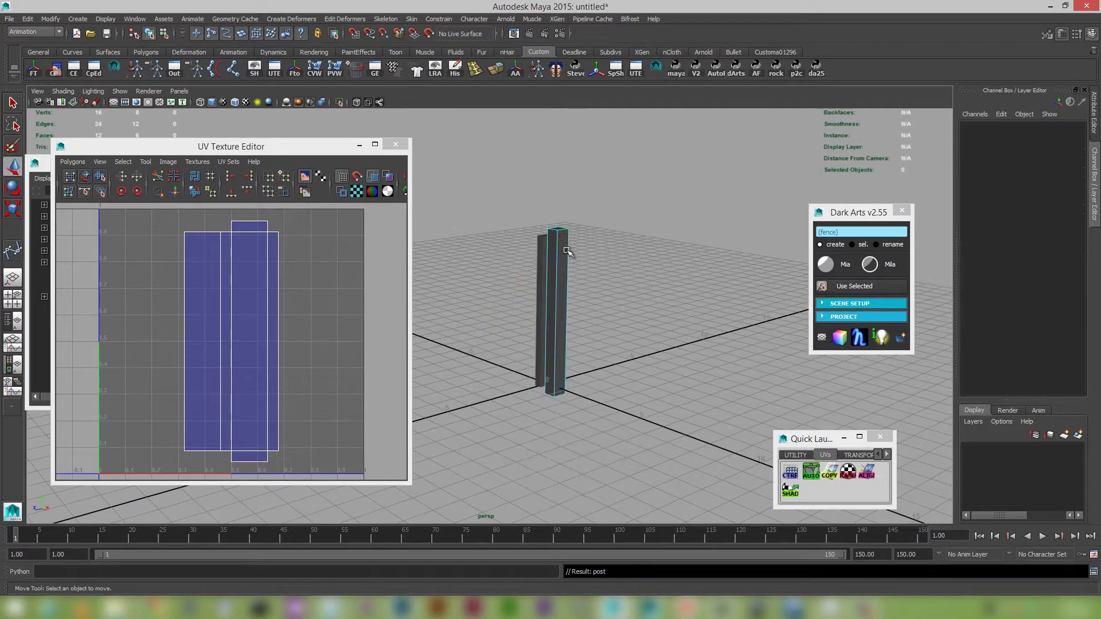
pyautogui.click(567, 253)
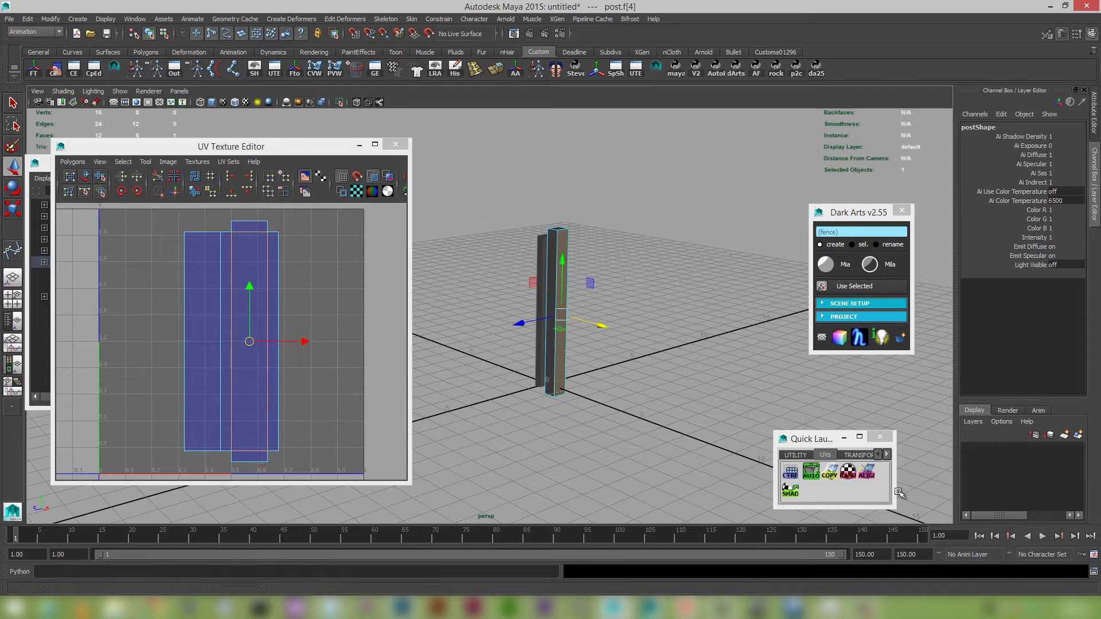
pyautogui.click(813, 475)
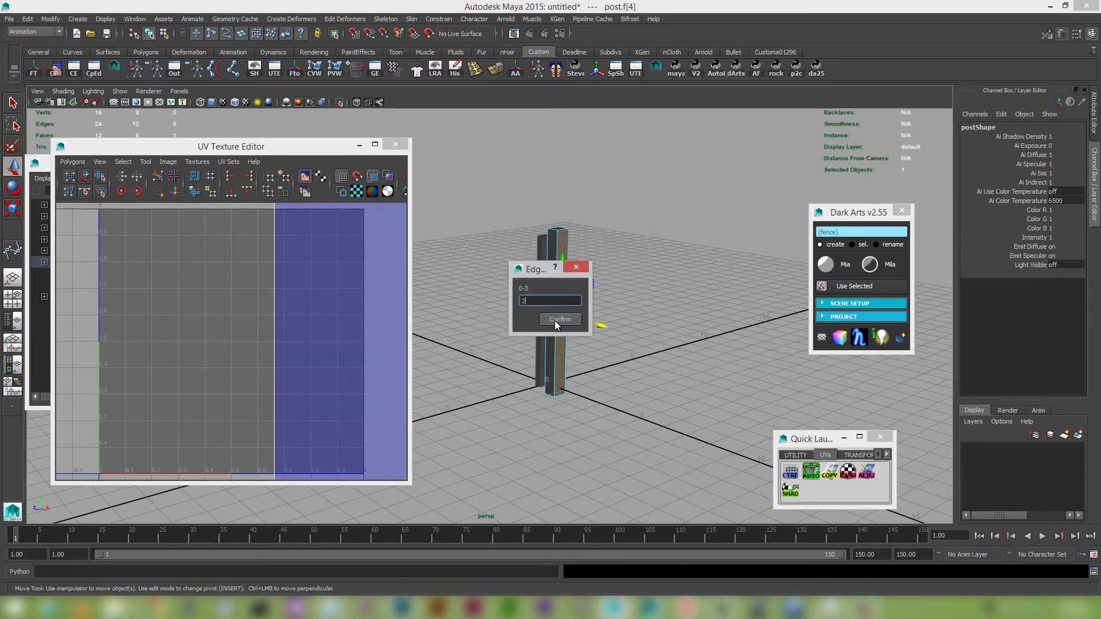
pyautogui.click(557, 320)
# Delete the post's history and freeze its scale, then close the Quick Launch window.
pyautogui.moveTo(565, 236); pyautogui.dragTo(604, 217, button='right')
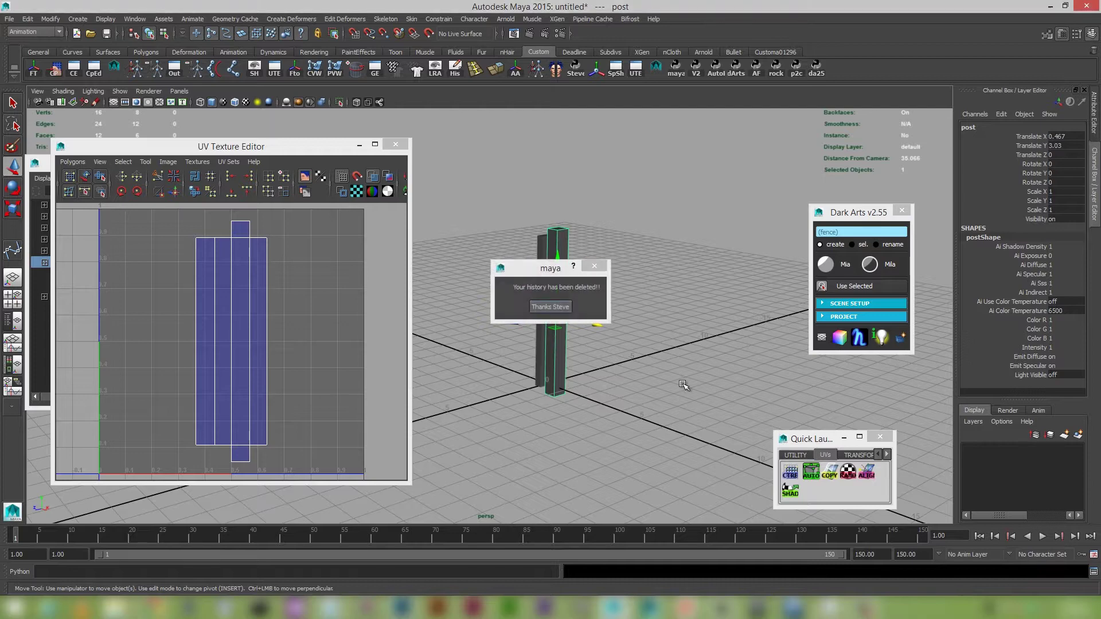
pyautogui.click(554, 304)
pyautogui.click(880, 437)
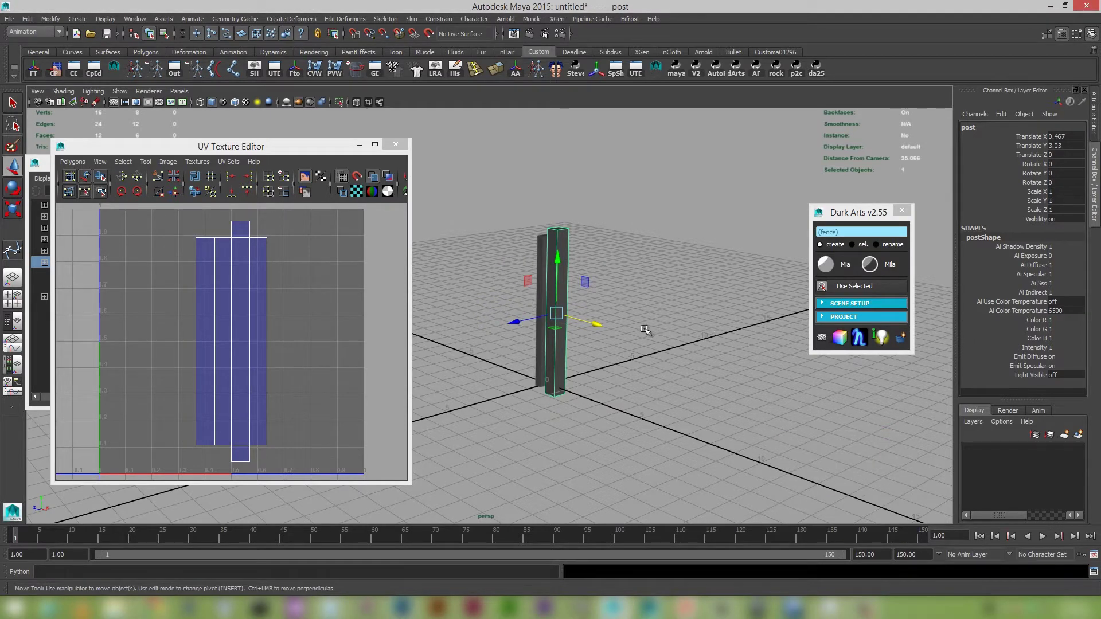
# Draw a zigzag run of straight Bezier curve segments on the ground grid, starting along the axis line in front of the post.
pyautogui.keyDown('alt'); pyautogui.moveTo(711, 330); pyautogui.dragTo(629, 322, button='right'); pyautogui.keyUp('alt')
pyautogui.keyDown('alt'); pyautogui.moveTo(629, 322); pyautogui.dragTo(621, 322); pyautogui.keyUp('alt')
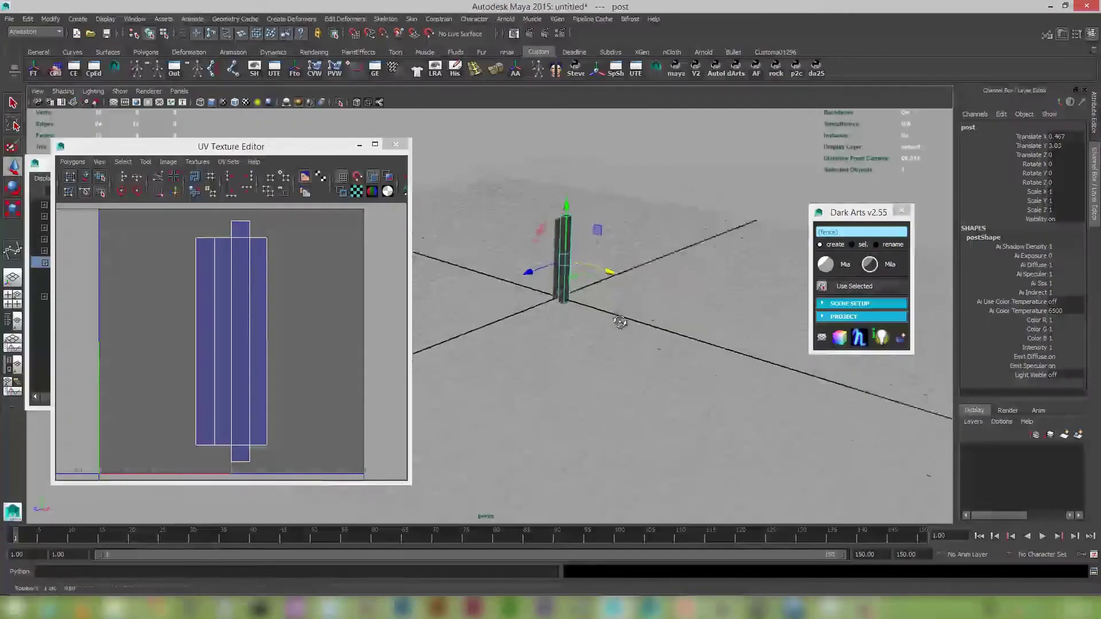
pyautogui.keyDown('alt'); pyautogui.moveTo(620, 322); pyautogui.dragTo(634, 320, button='right'); pyautogui.keyUp('alt')
pyautogui.keyDown('alt'); pyautogui.moveTo(634, 320); pyautogui.dragTo(675, 326, button='middle'); pyautogui.keyUp('alt')
pyautogui.keyDown('alt'); pyautogui.moveTo(675, 326); pyautogui.dragTo(678, 367); pyautogui.keyUp('alt')
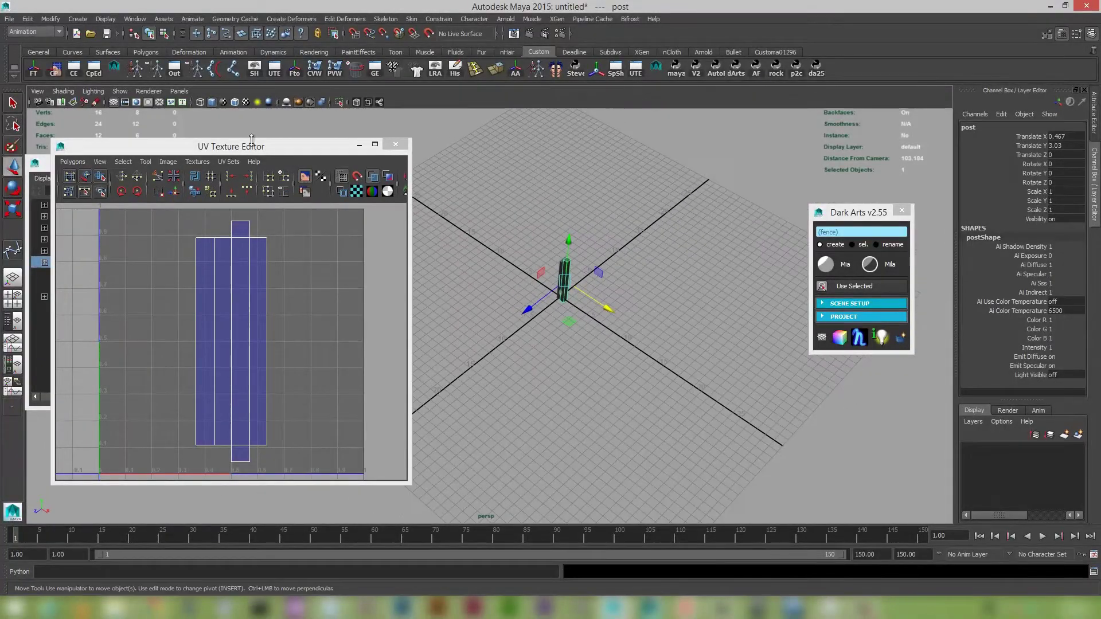
pyautogui.click(78, 19)
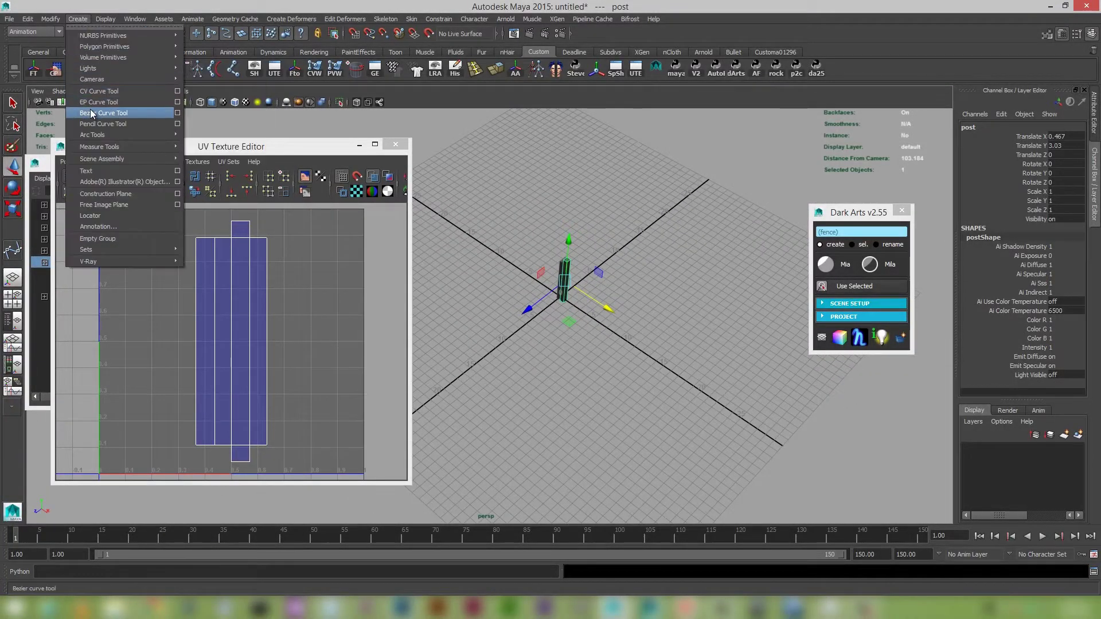
pyautogui.click(115, 110)
pyautogui.keyDown('alt'); pyautogui.moveTo(504, 359); pyautogui.dragTo(558, 326); pyautogui.keyUp('alt')
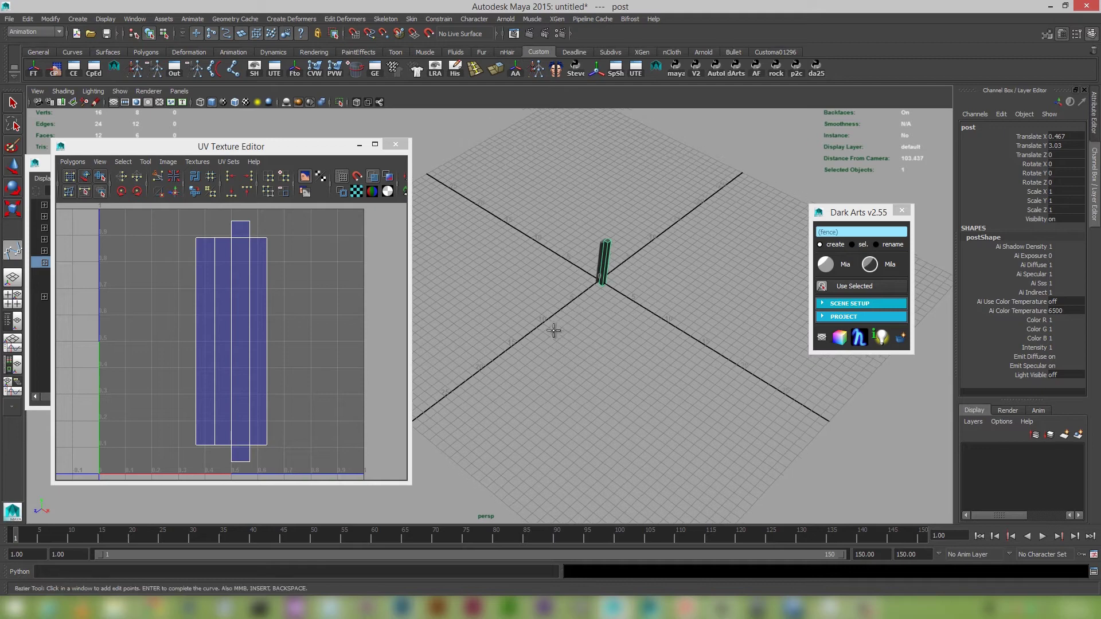
pyautogui.click(560, 310)
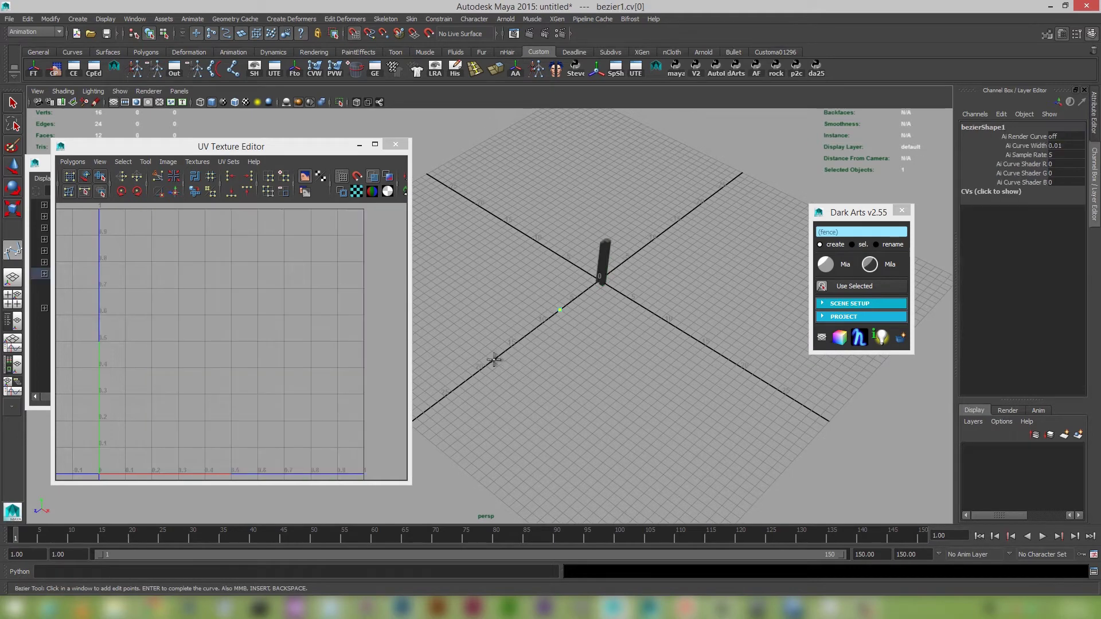
pyautogui.click(494, 360)
pyautogui.moveTo(578, 423); pyautogui.dragTo(677, 468)
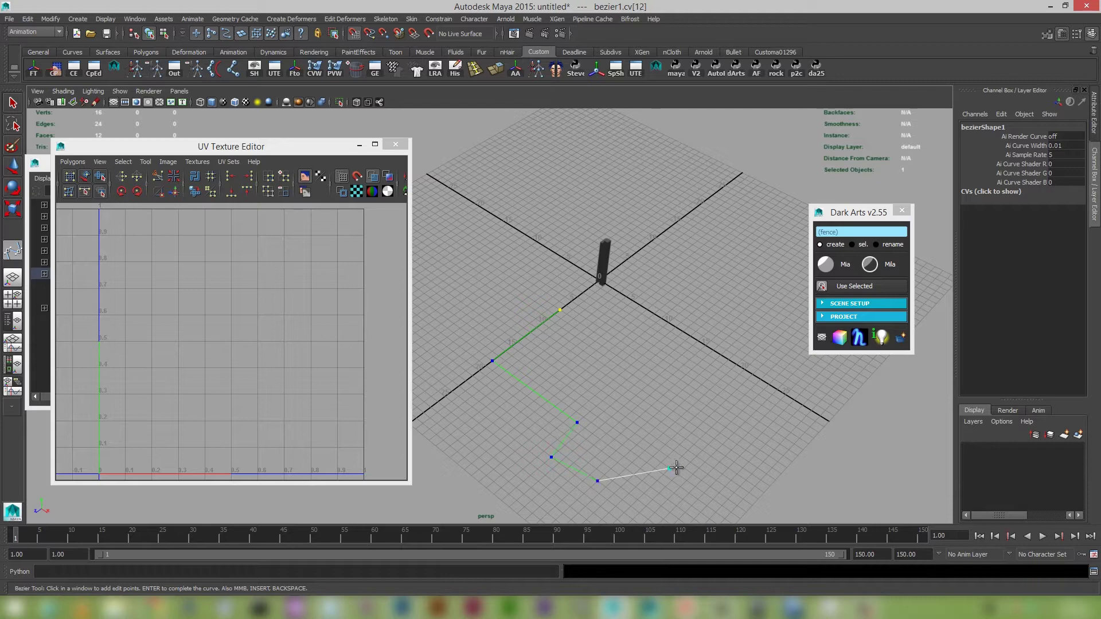
pyautogui.click(707, 505)
pyautogui.click(784, 485)
pyautogui.click(727, 401)
pyautogui.click(792, 390)
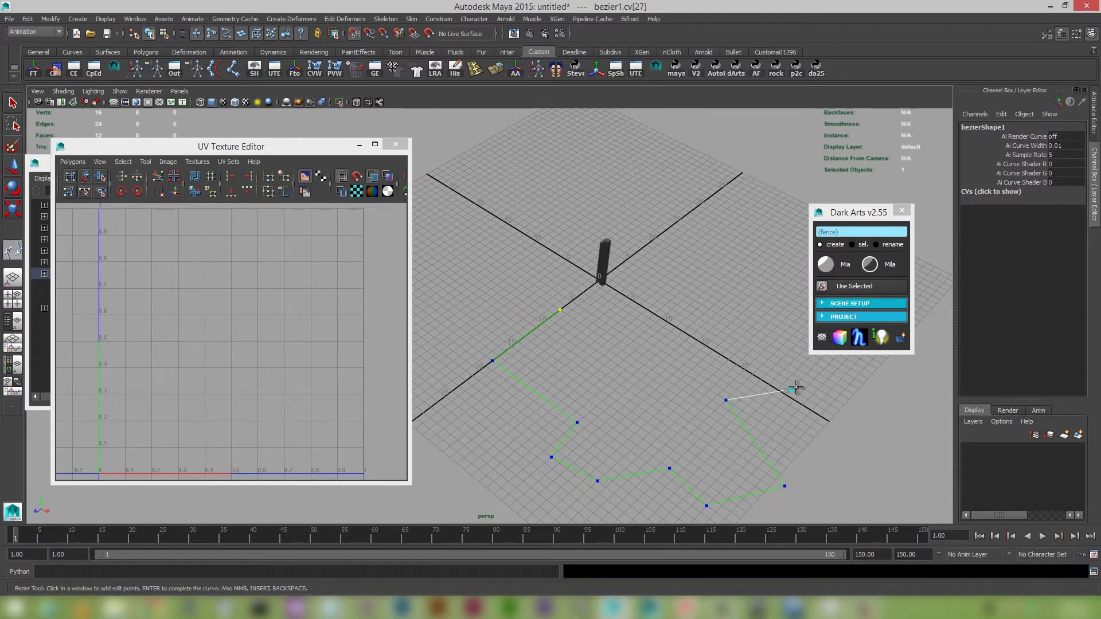
pyautogui.click(788, 319)
# Continue the Bezier curve with a wide smooth arc around the back of the grid and complete it.
pyautogui.moveTo(562, 168); pyautogui.dragTo(372, 189)
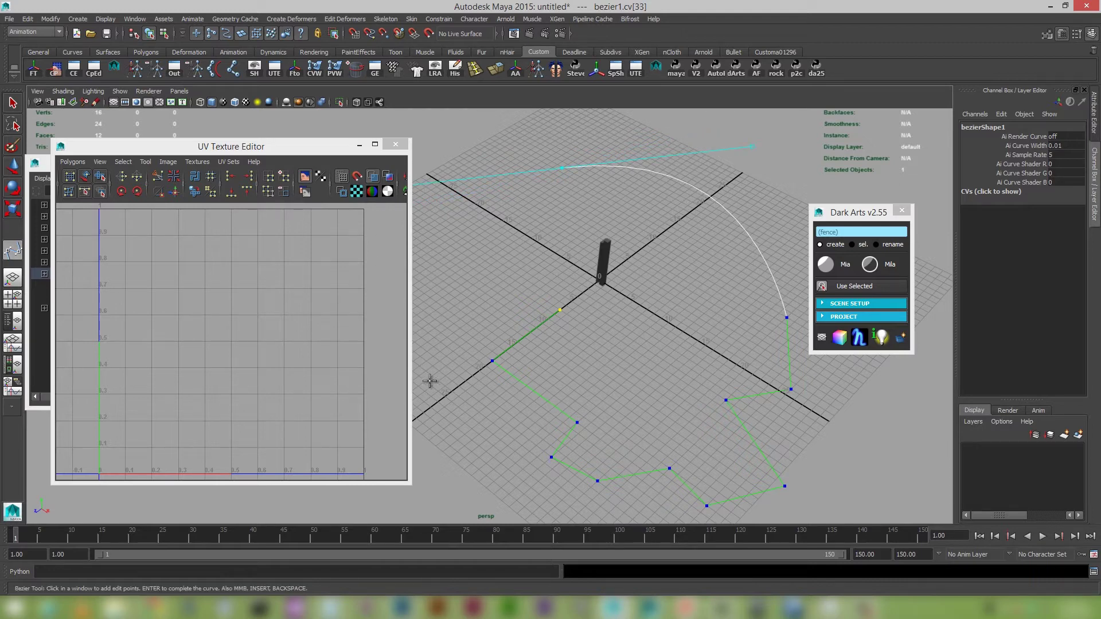
pyautogui.moveTo(431, 380); pyautogui.dragTo(597, 345)
pyautogui.press('Return')
pyautogui.press('w')
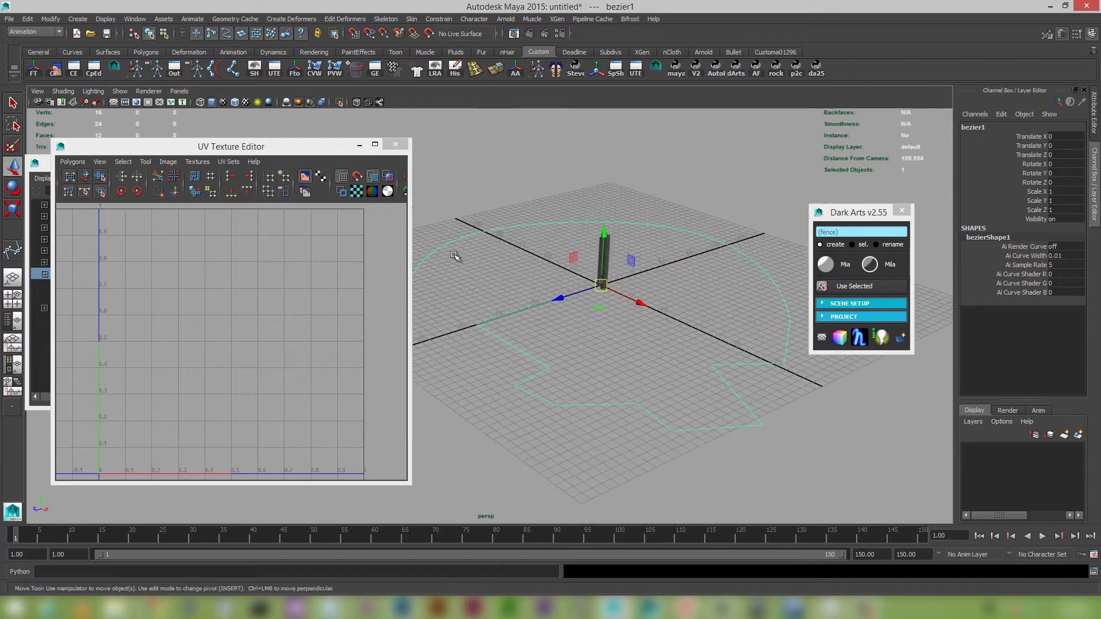
# Close the UV Texture Editor and open the Dark Arts Objects Along Selected Curve tool, placing its window clear of the curve.
pyautogui.click(395, 144)
pyautogui.keyDown('alt'); pyautogui.moveTo(553, 269); pyautogui.dragTo(723, 287); pyautogui.keyUp('alt')
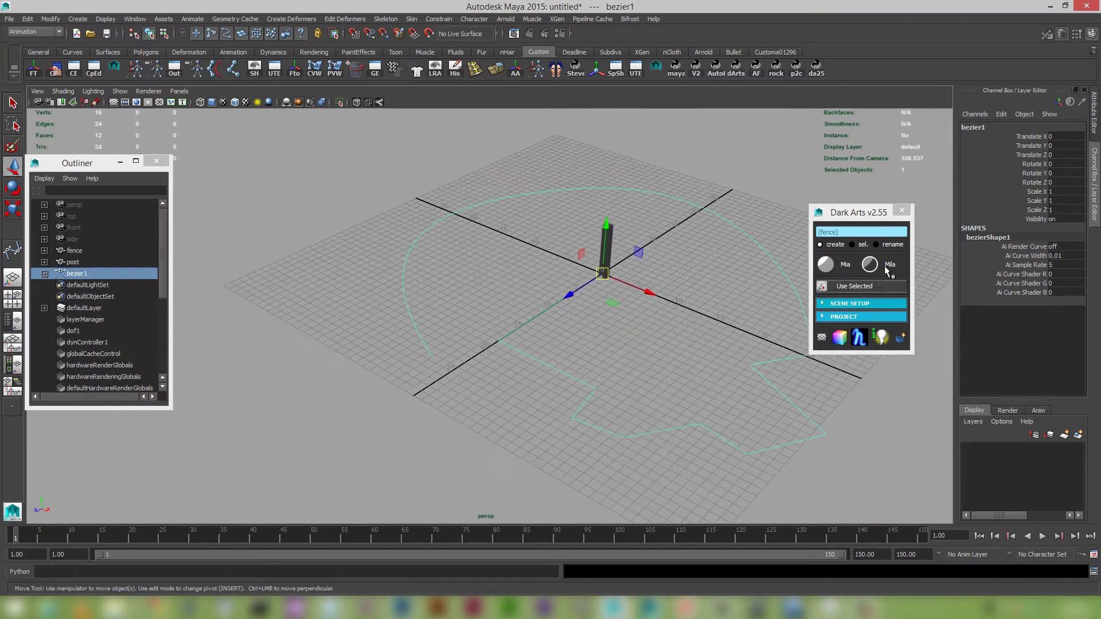
pyautogui.rightClick(889, 233)
pyautogui.moveTo(930, 246)
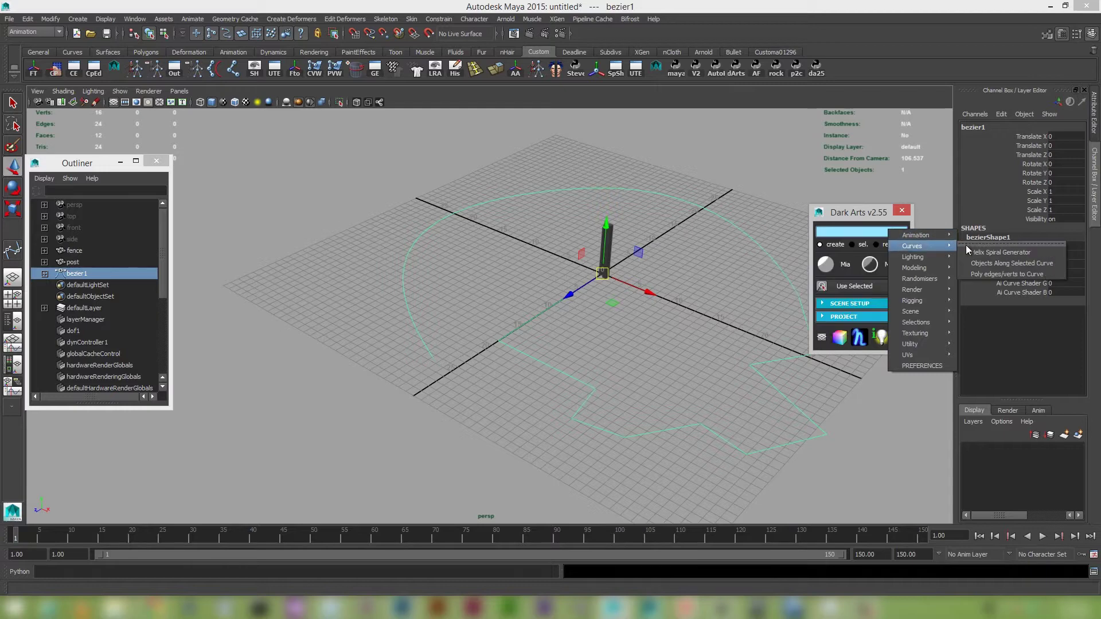
pyautogui.click(1047, 262)
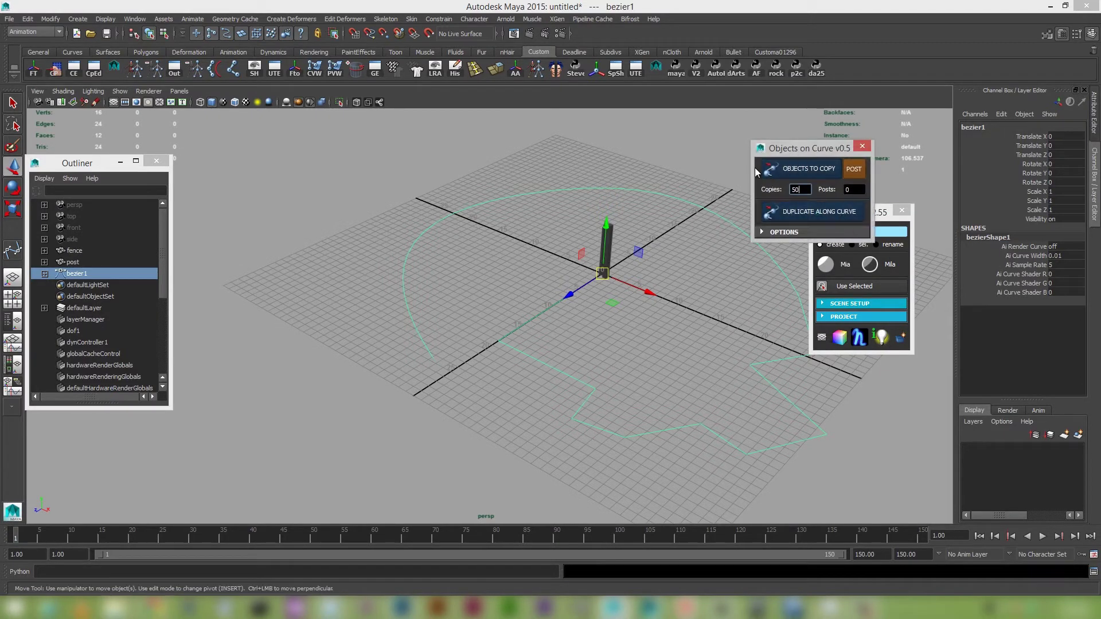
pyautogui.moveTo(808, 148); pyautogui.dragTo(272, 243)
# Assign the fence plank as the object to copy in the Objects on Curve tool.
pyautogui.keyDown('alt'); pyautogui.moveTo(502, 264); pyautogui.dragTo(587, 337, button='right'); pyautogui.keyUp('alt')
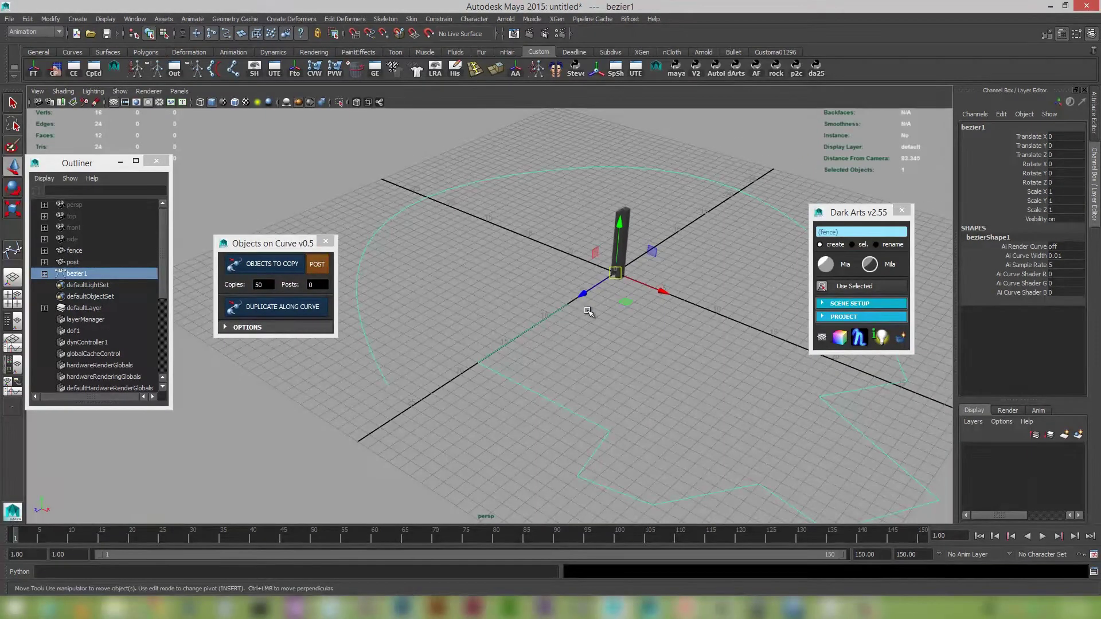
pyautogui.click(602, 332)
pyautogui.click(616, 253)
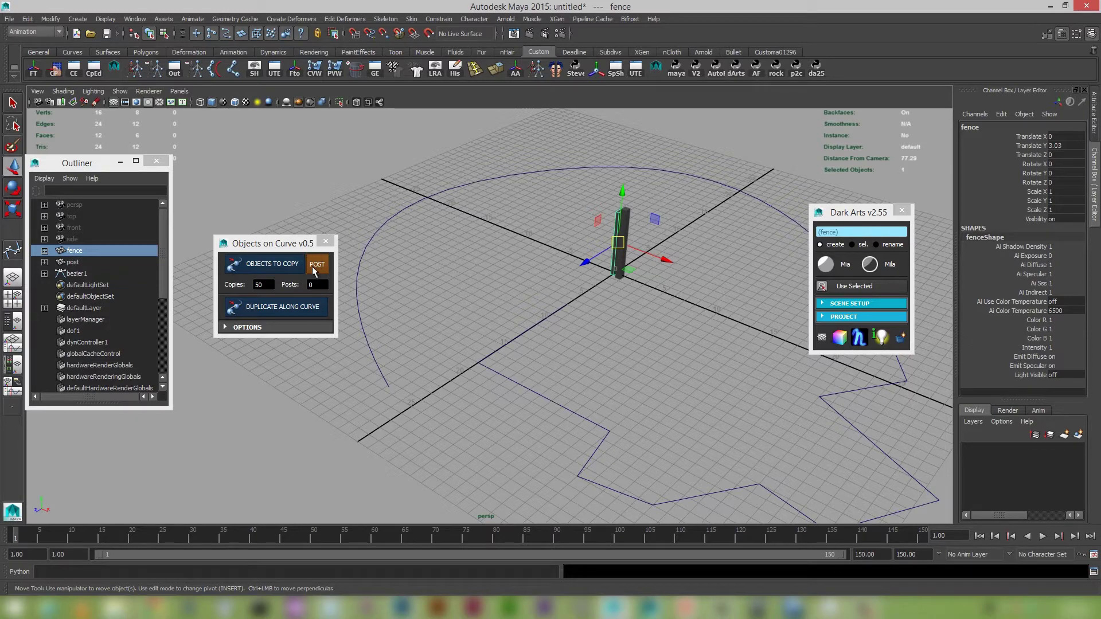
pyautogui.click(273, 263)
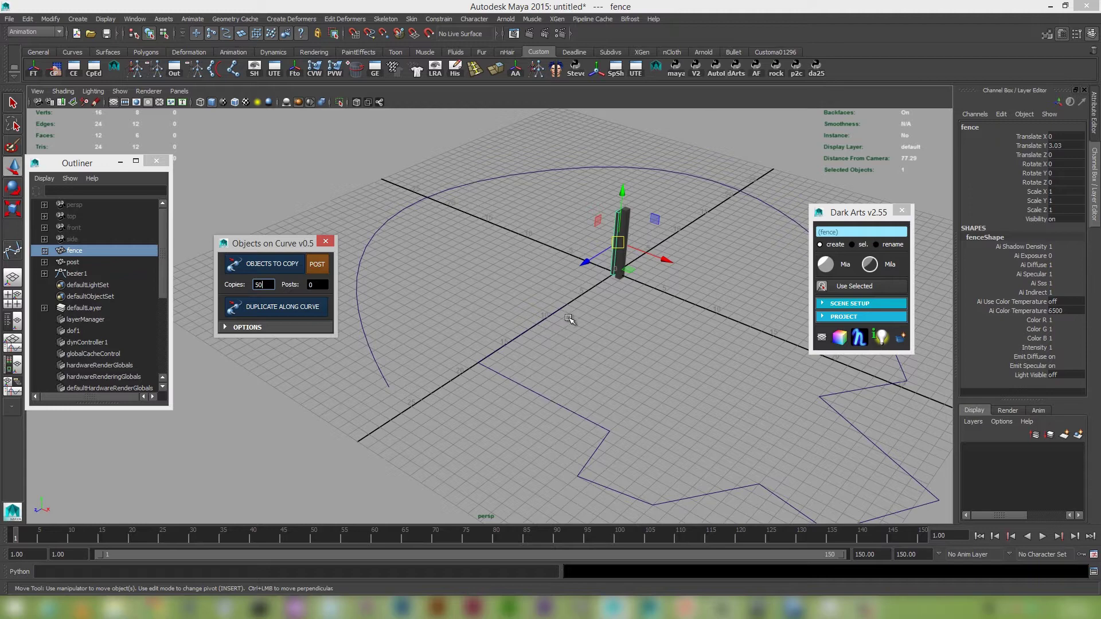
# Duplicate the plank along the Bezier curve with 50 copies, inspect the spread, and delete the generated group.
pyautogui.moveTo(545, 368); pyautogui.dragTo(510, 440)
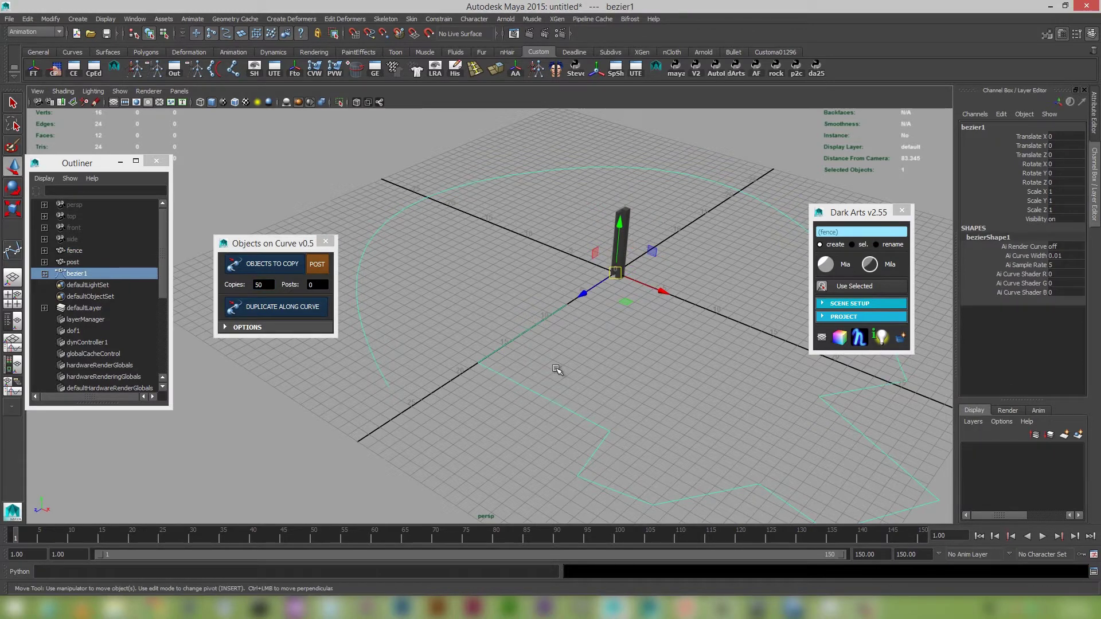
pyautogui.click(283, 306)
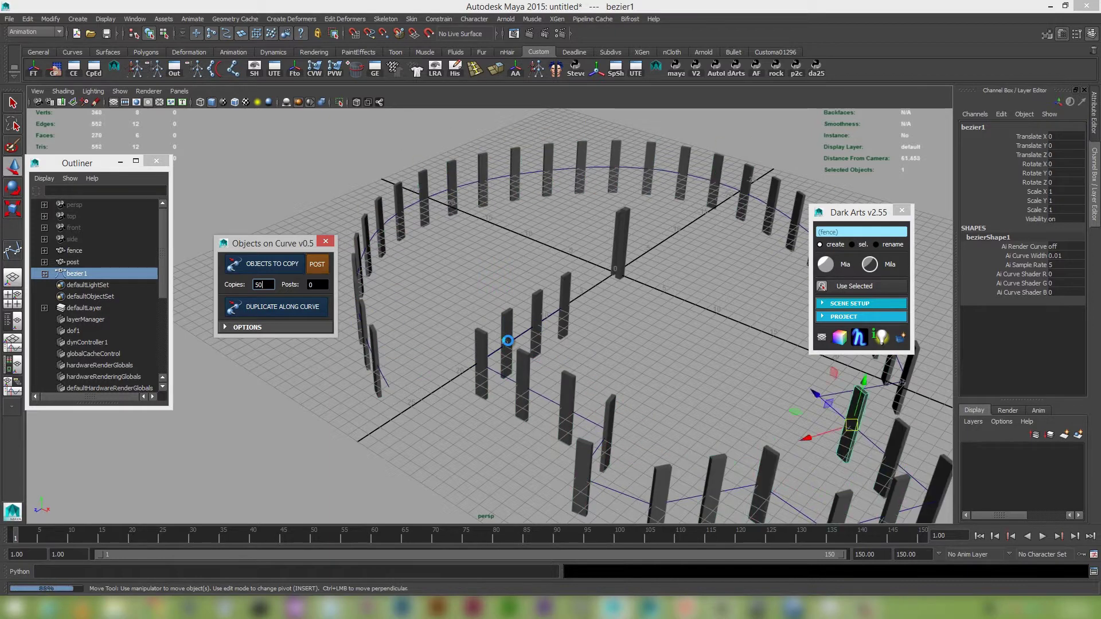
pyautogui.keyDown('alt'); pyautogui.moveTo(654, 383); pyautogui.dragTo(586, 339, button='right'); pyautogui.keyUp('alt')
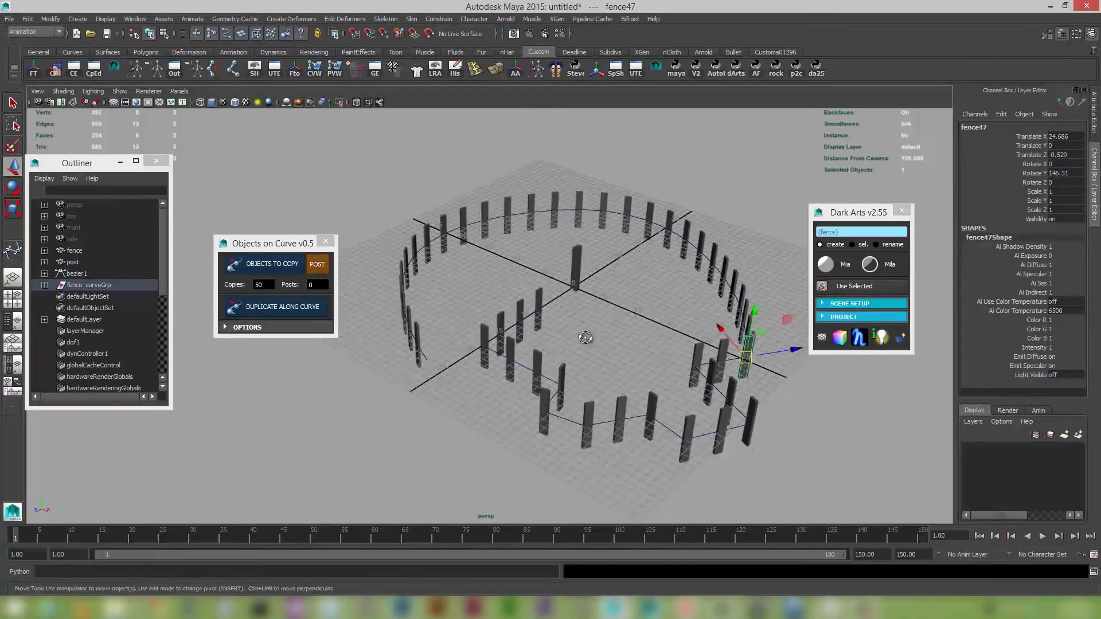
pyautogui.keyDown('alt'); pyautogui.moveTo(586, 339); pyautogui.dragTo(583, 356); pyautogui.keyUp('alt')
pyautogui.click(521, 362)
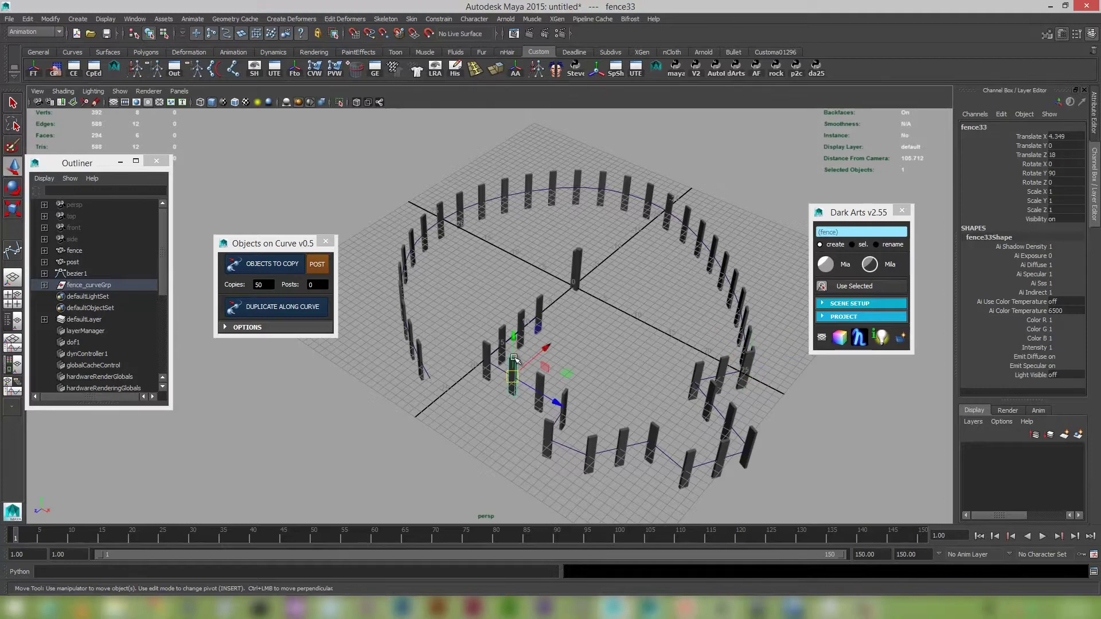
pyautogui.press('Up')
pyautogui.press('Delete')
# Expand the Objects on Curve options and set the Post Angle to 360.
pyautogui.click(273, 325)
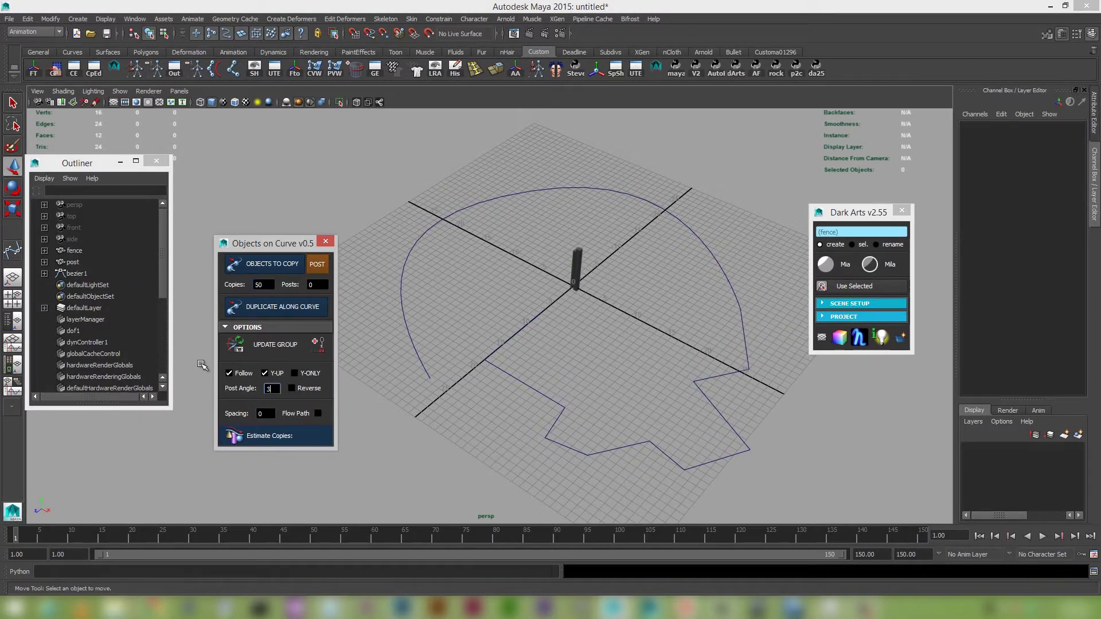
pyautogui.press('Return')
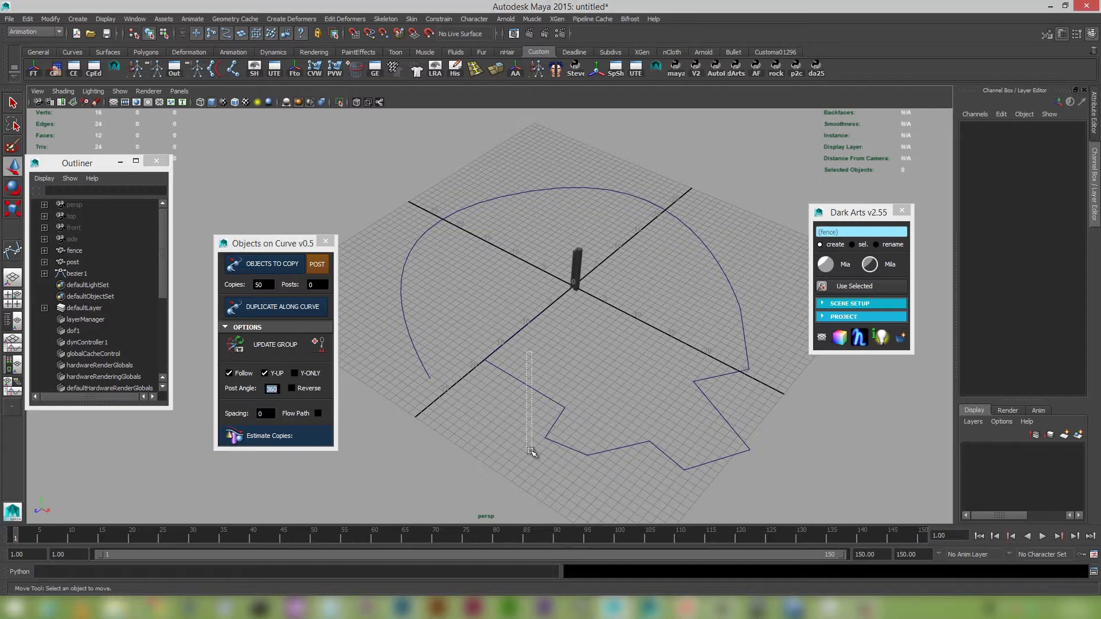
# Try the 50-copy duplication along the curve again with the 360 post angle and delete the resulting group.
pyautogui.click(523, 383)
pyautogui.click(322, 307)
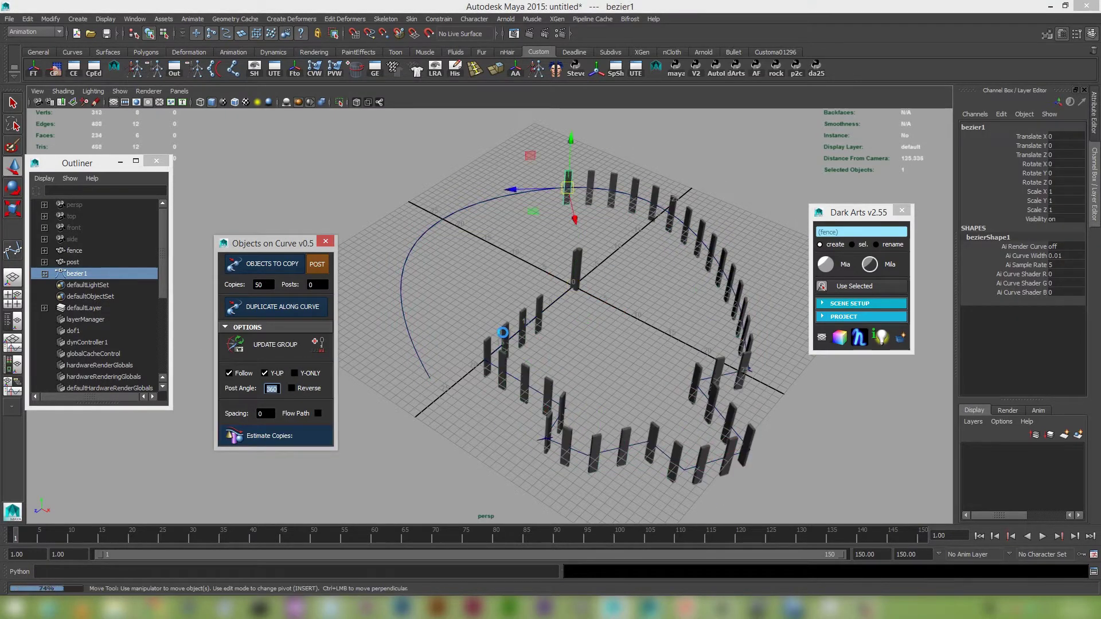
pyautogui.click(497, 176)
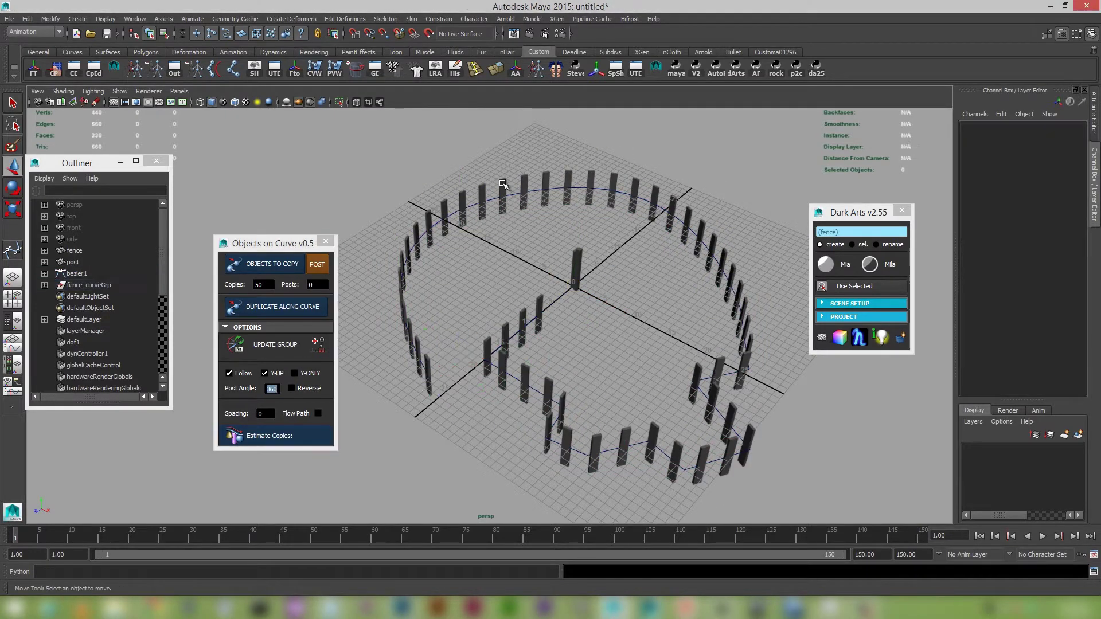
pyautogui.click(504, 188)
pyautogui.press('Up')
pyautogui.press('Delete')
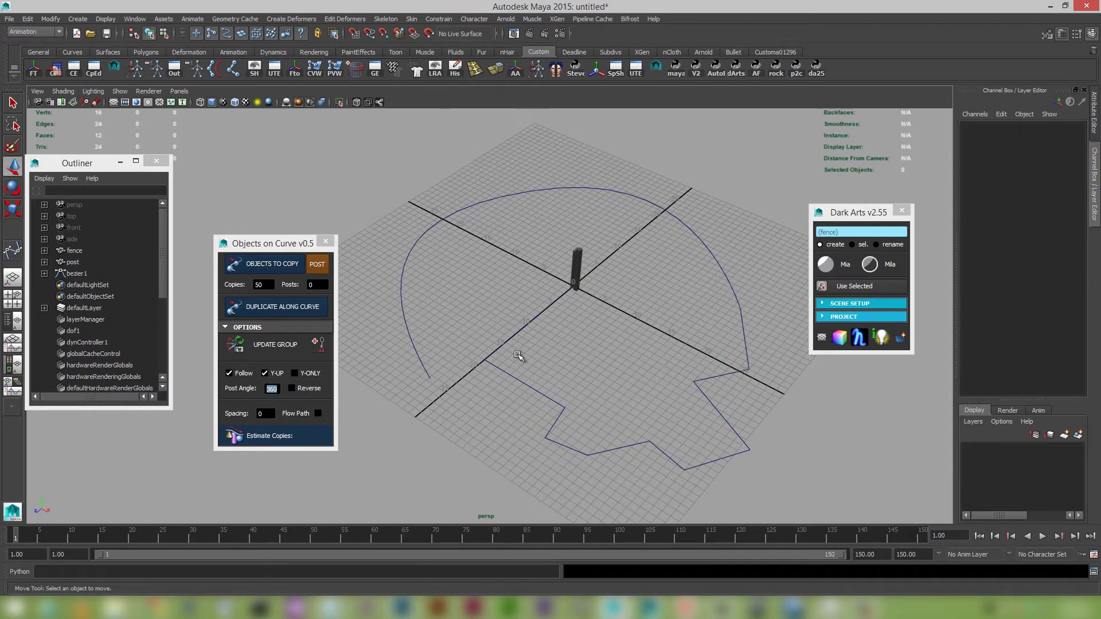
# Estimate how many plank copies fit along the Bezier curve, first without spacing and again with the spacing set to 0.2.
pyautogui.keyDown('alt'); pyautogui.moveTo(516, 352); pyautogui.dragTo(601, 382, button='right'); pyautogui.keyUp('alt')
pyautogui.keyDown('alt'); pyautogui.moveTo(601, 381); pyautogui.dragTo(600, 376); pyautogui.keyUp('alt')
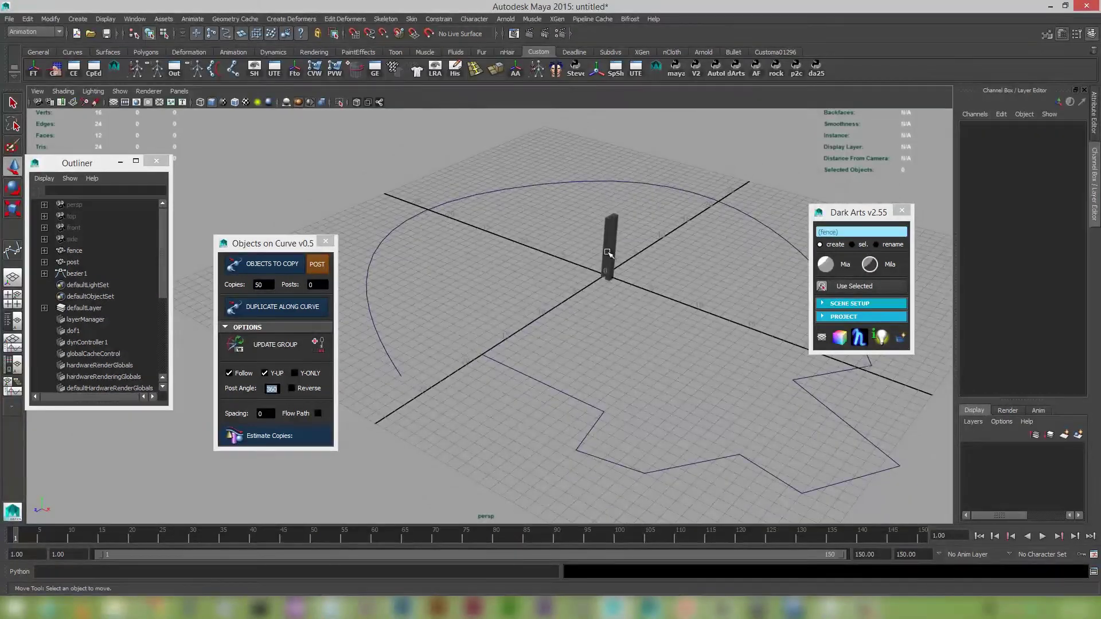
pyautogui.click(605, 232)
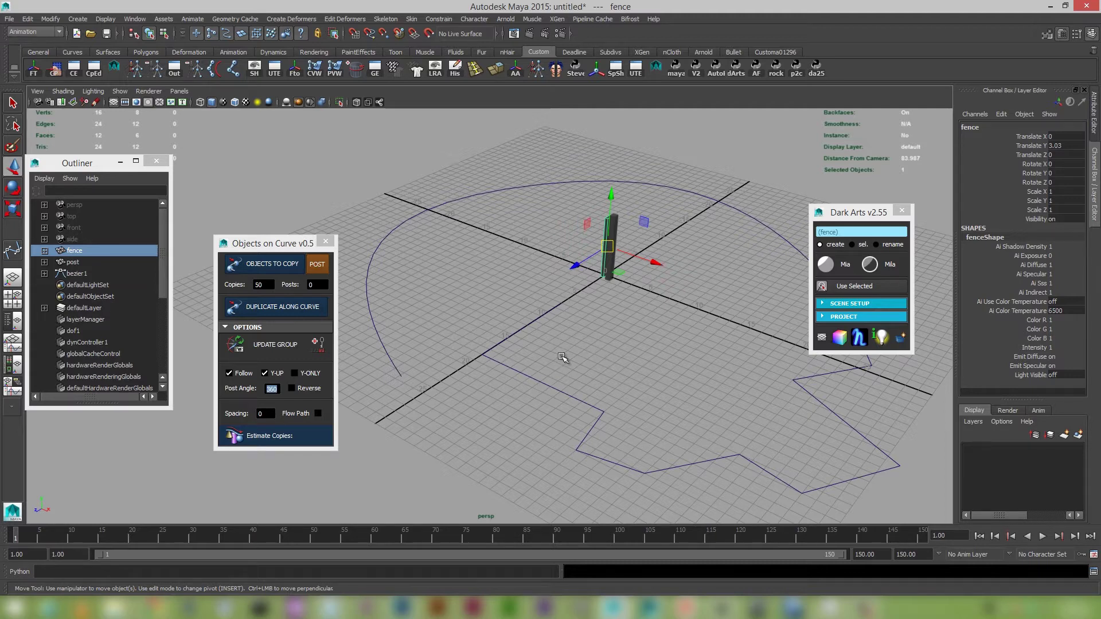
pyautogui.click(555, 389)
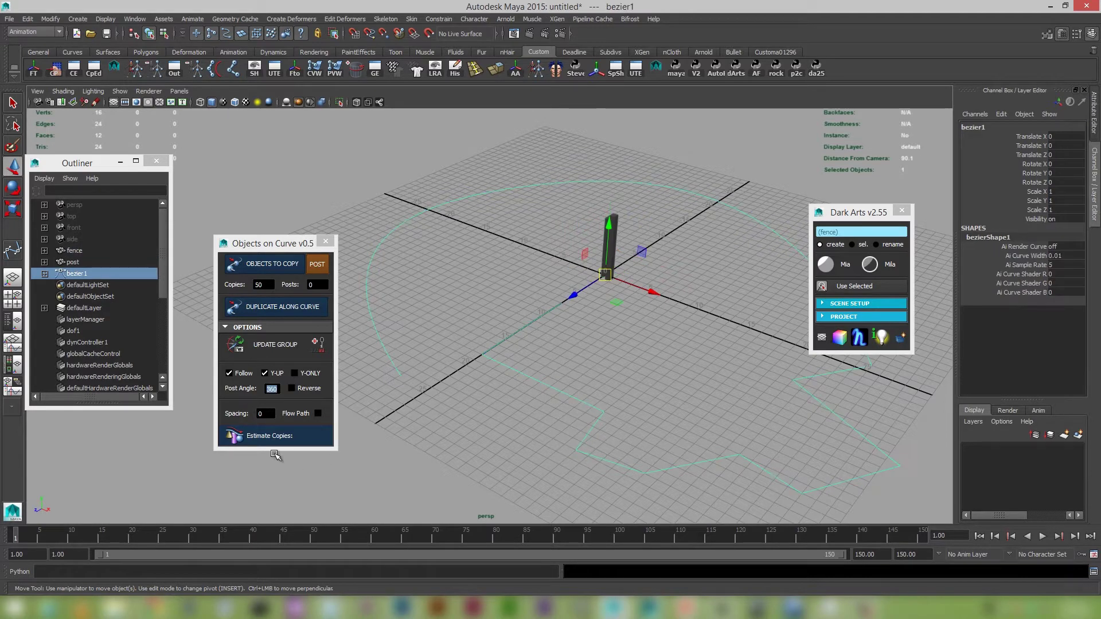
pyautogui.click(265, 440)
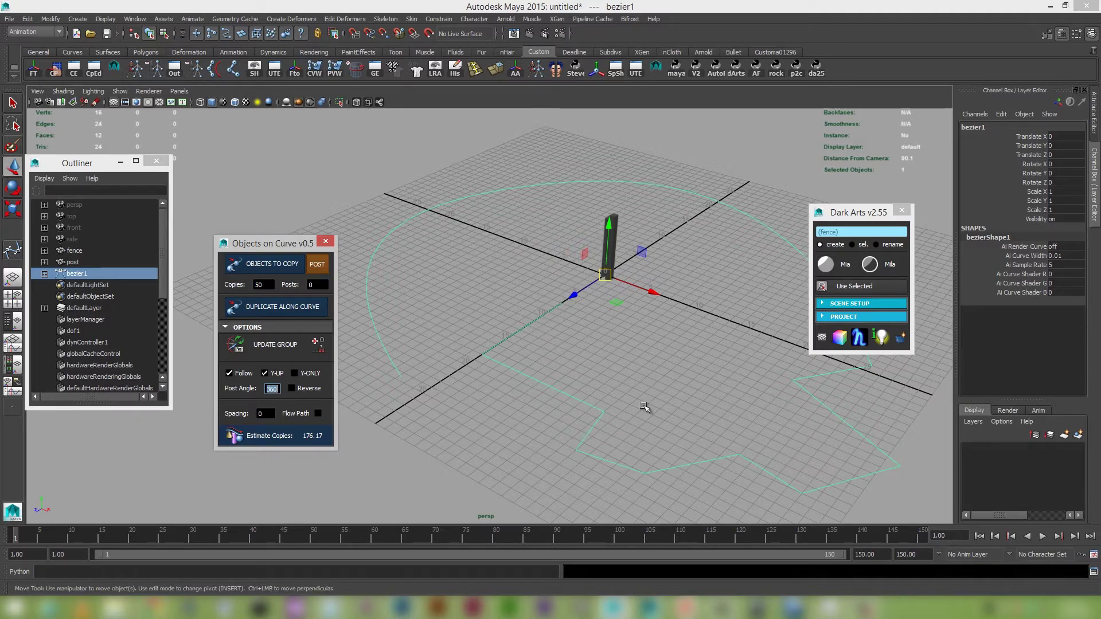
pyautogui.click(271, 411)
pyautogui.click(274, 437)
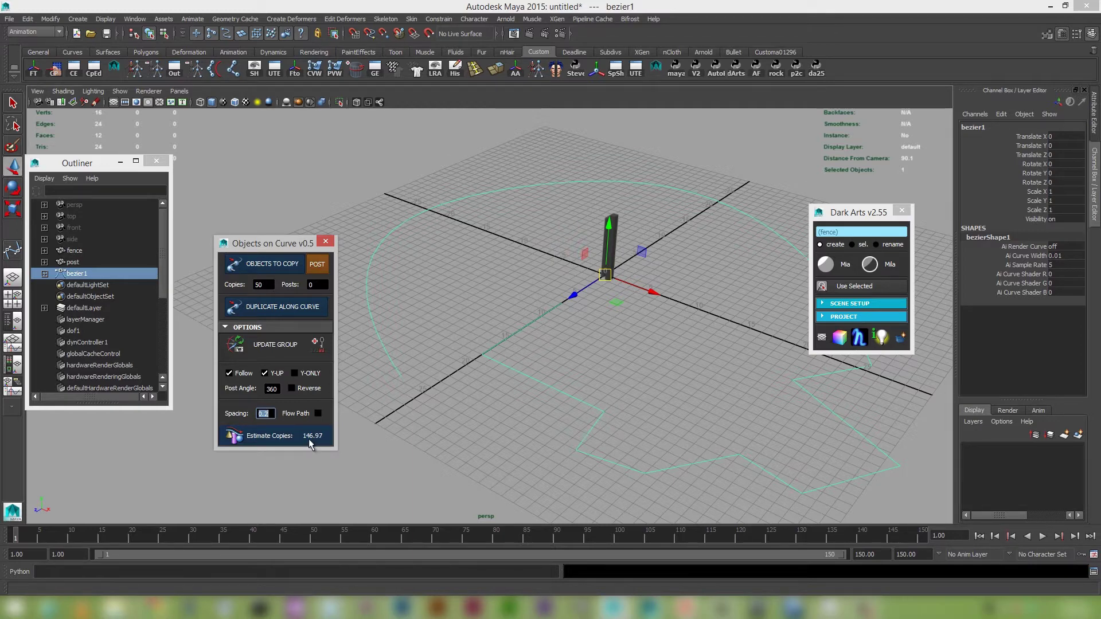
# Set the number of copies to 147 and duplicate the plank along the Bezier curve.
pyautogui.click(271, 288)
pyautogui.click(281, 307)
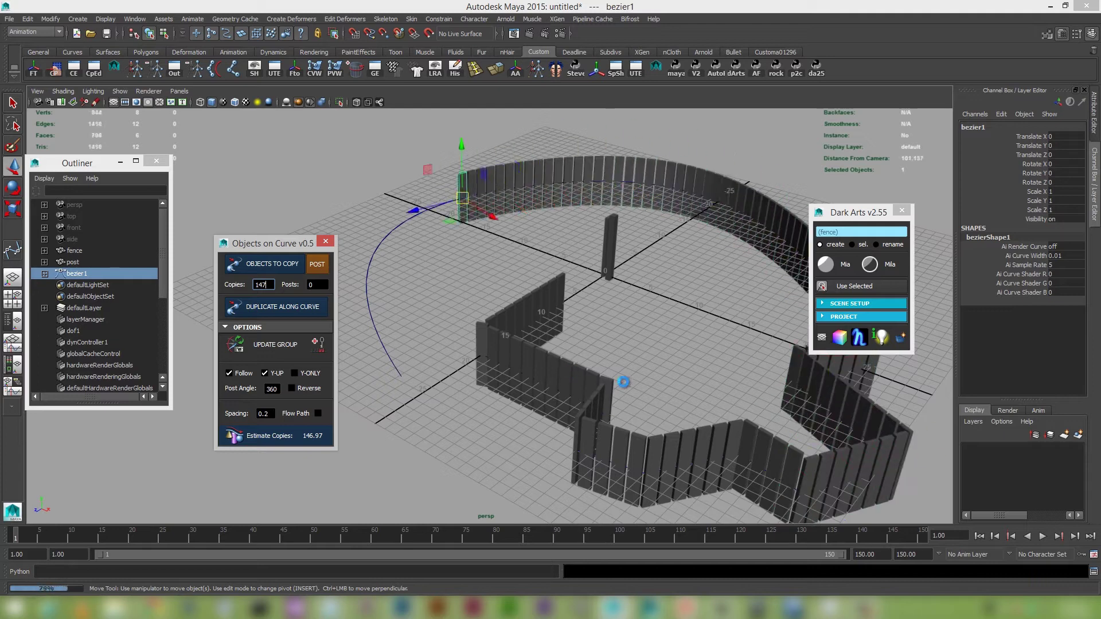
# Examine from the top view how the planks follow the curve at its corners and along its straight segments.
pyautogui.scroll(-2, 659, 350)
pyautogui.press('space')
pyautogui.moveTo(654, 348); pyautogui.dragTo(613, 342)
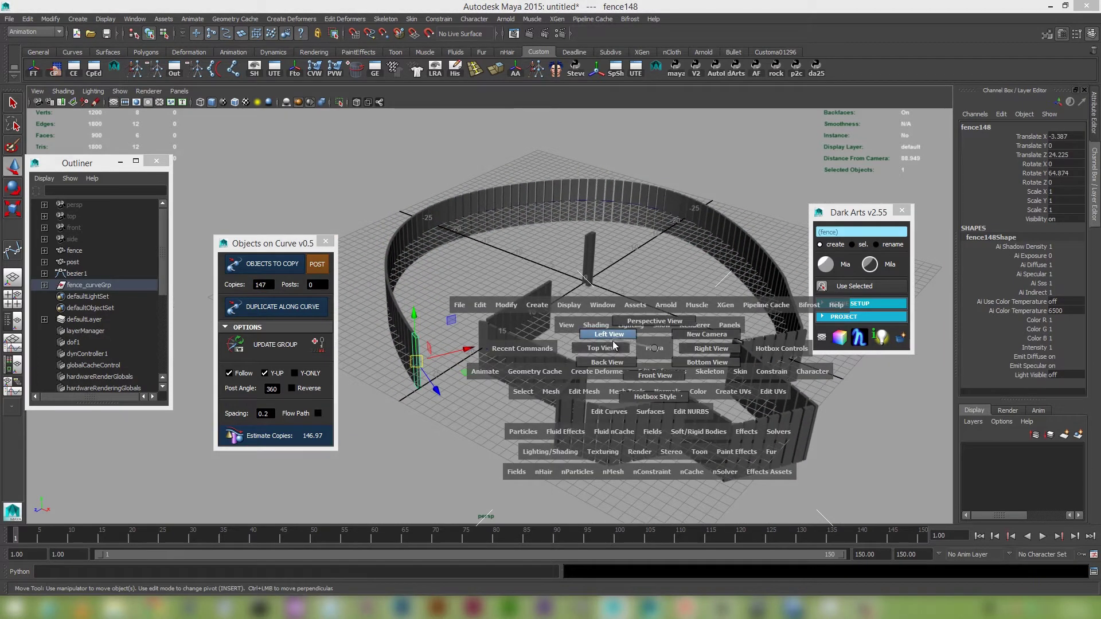
pyautogui.click(610, 354)
pyautogui.scroll(-5, 652, 447)
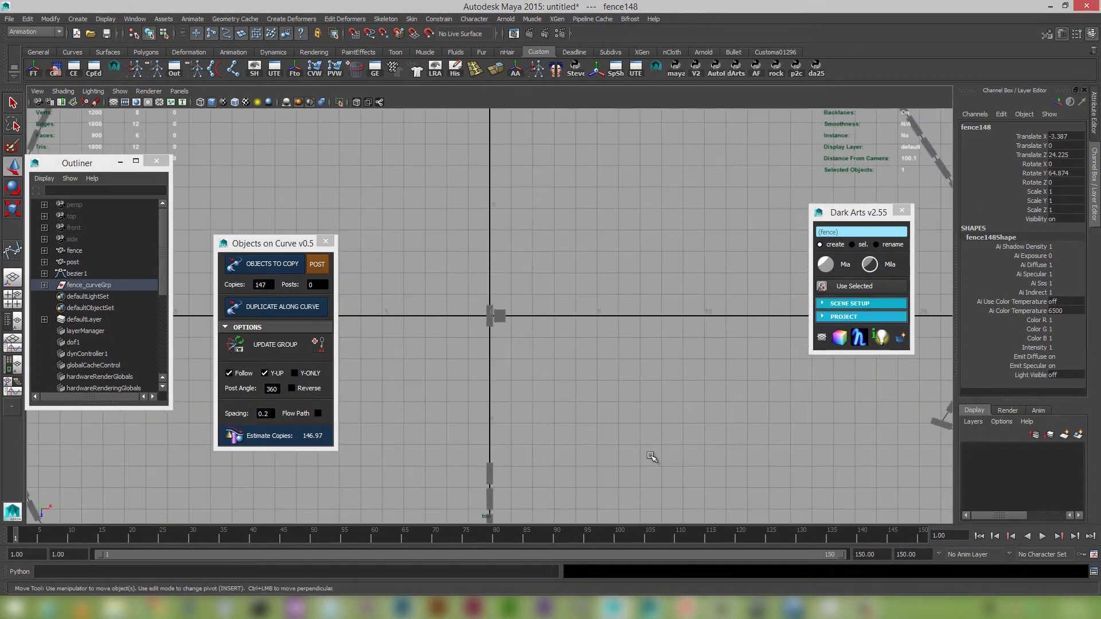
pyautogui.keyDown('alt'); pyautogui.moveTo(622, 459); pyautogui.dragTo(546, 236, button='middle'); pyautogui.keyUp('alt')
pyautogui.keyDown('alt'); pyautogui.moveTo(546, 236); pyautogui.dragTo(777, 407, button='right'); pyautogui.keyUp('alt')
pyautogui.keyDown('alt'); pyautogui.moveTo(582, 378); pyautogui.dragTo(657, 372, button='middle'); pyautogui.keyUp('alt')
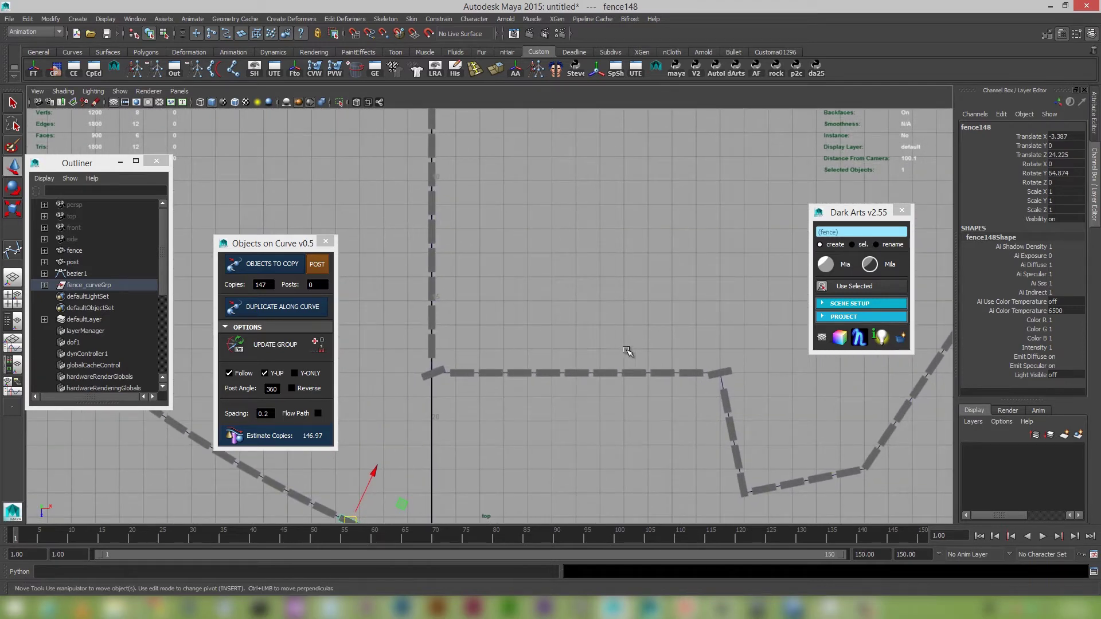
pyautogui.keyDown('alt'); pyautogui.moveTo(647, 344); pyautogui.dragTo(617, 319, button='right'); pyautogui.keyUp('alt')
pyautogui.keyDown('alt'); pyautogui.moveTo(714, 382); pyautogui.dragTo(630, 363, button='middle'); pyautogui.keyUp('alt')
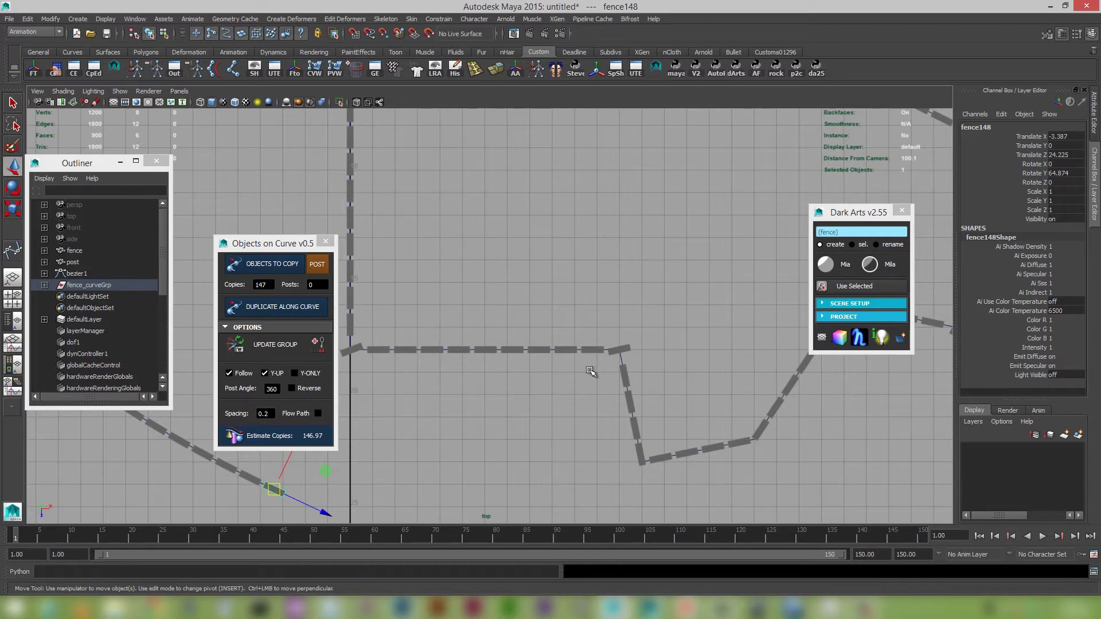
pyautogui.keyDown('alt'); pyautogui.moveTo(662, 416); pyautogui.dragTo(591, 353, button='right'); pyautogui.keyUp('alt')
pyautogui.keyDown('alt'); pyautogui.moveTo(639, 396); pyautogui.dragTo(668, 396, button='middle'); pyautogui.keyUp('alt')
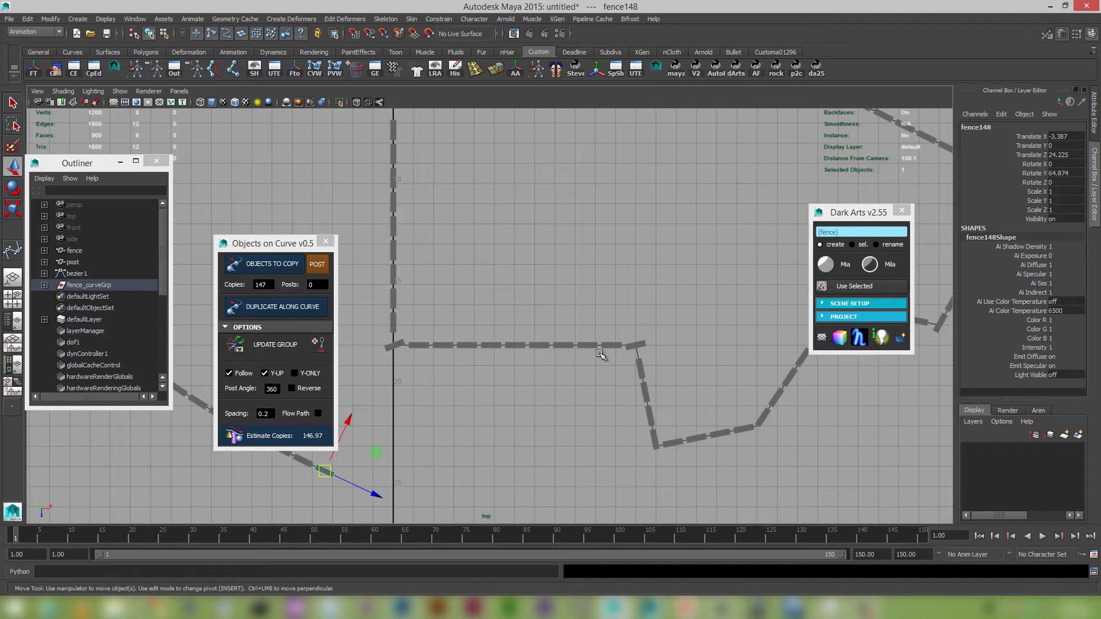
pyautogui.keyDown('alt'); pyautogui.moveTo(617, 358); pyautogui.dragTo(521, 367, button='middle'); pyautogui.keyUp('alt')
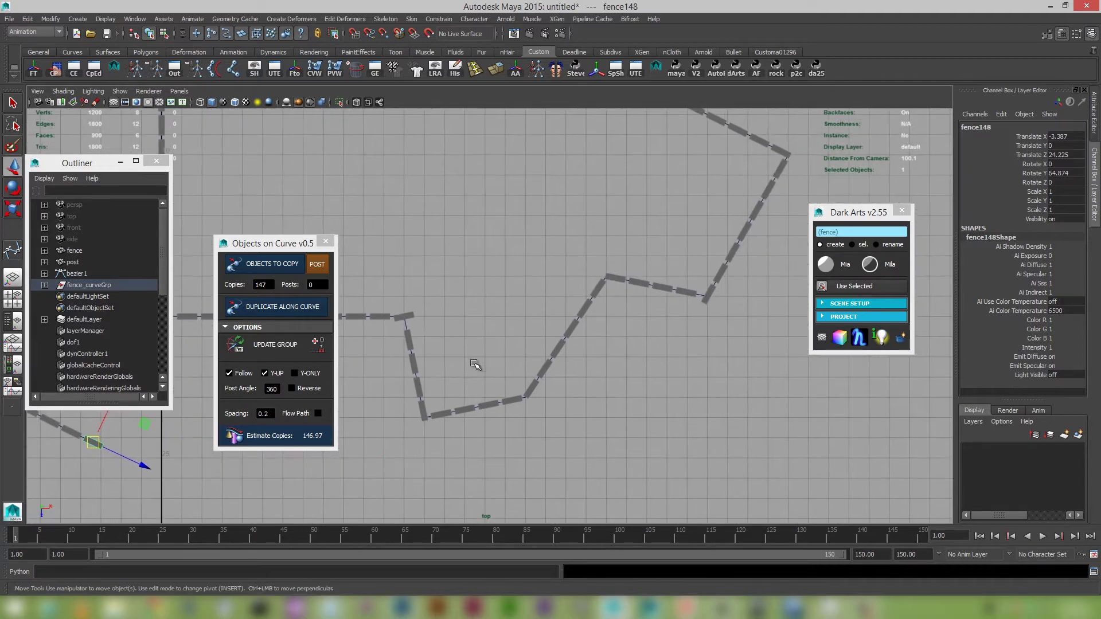
pyautogui.keyDown('alt'); pyautogui.moveTo(465, 343); pyautogui.dragTo(611, 414, button='right'); pyautogui.keyUp('alt')
pyautogui.keyDown('alt'); pyautogui.moveTo(611, 414); pyautogui.dragTo(467, 492, button='middle'); pyautogui.keyUp('alt')
pyautogui.keyDown('alt'); pyautogui.moveTo(699, 454); pyautogui.dragTo(433, 332, button='right'); pyautogui.keyUp('alt')
pyautogui.press('space')
pyautogui.moveTo(492, 349); pyautogui.dragTo(490, 313)
# Select the whole group of duplicated planks and delete it.
pyautogui.moveTo(639, 411)
pyautogui.keyDown('alt'); pyautogui.mouseDown(button='right')
pyautogui.moveTo(609, 403)
pyautogui.moveTo(669, 442)
pyautogui.moveTo(636, 414)
pyautogui.mouseUp(button='right'); pyautogui.keyUp('alt')
pyautogui.click(634, 393)
pyautogui.press('Up')
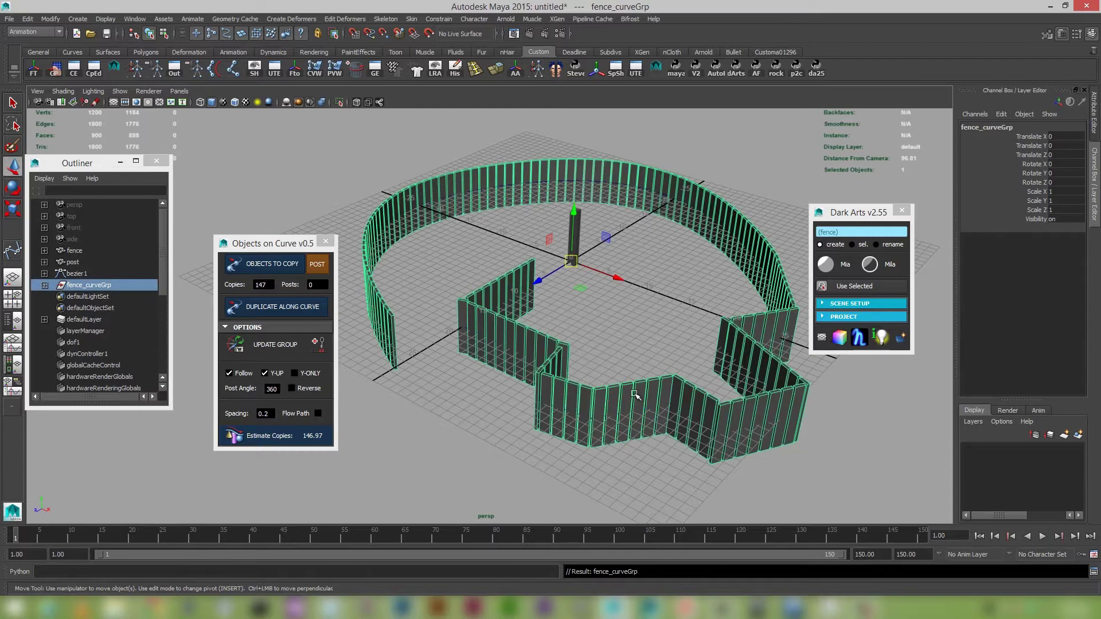
pyautogui.press('Delete')
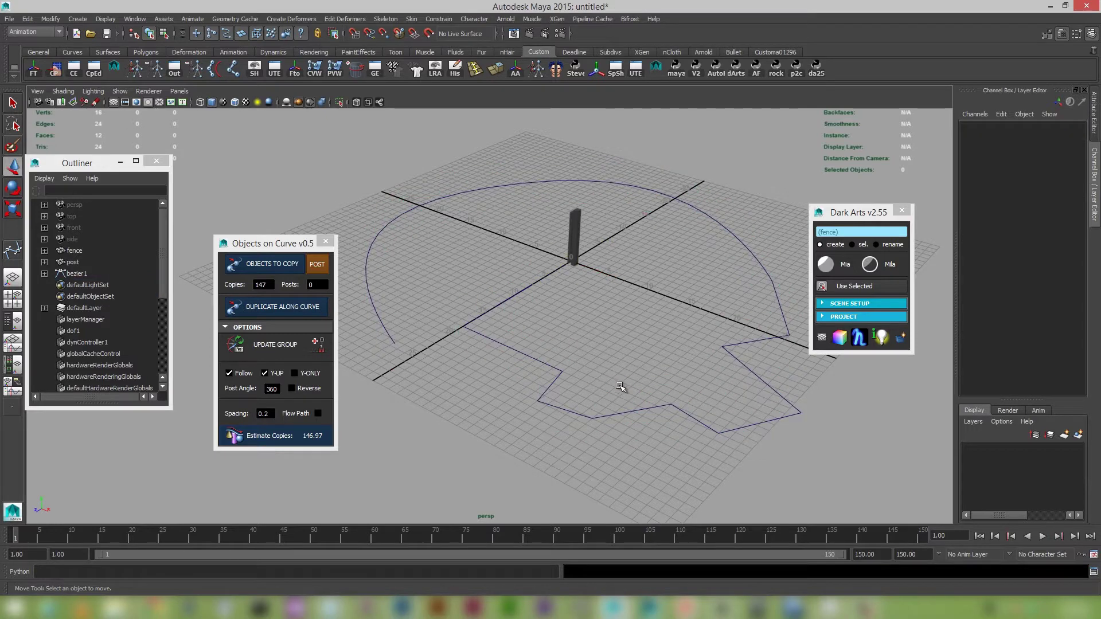
# Set the Post Angle to 30 and duplicate the 147 planks along the Bezier curve again.
pyautogui.click(280, 389)
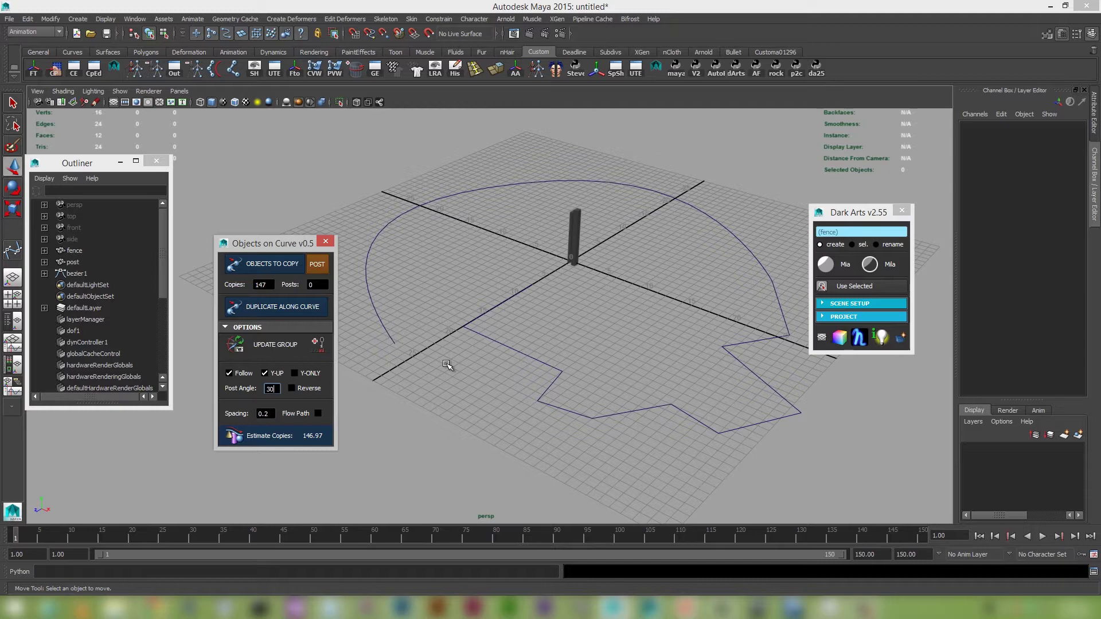
pyautogui.moveTo(528, 332); pyautogui.dragTo(502, 363)
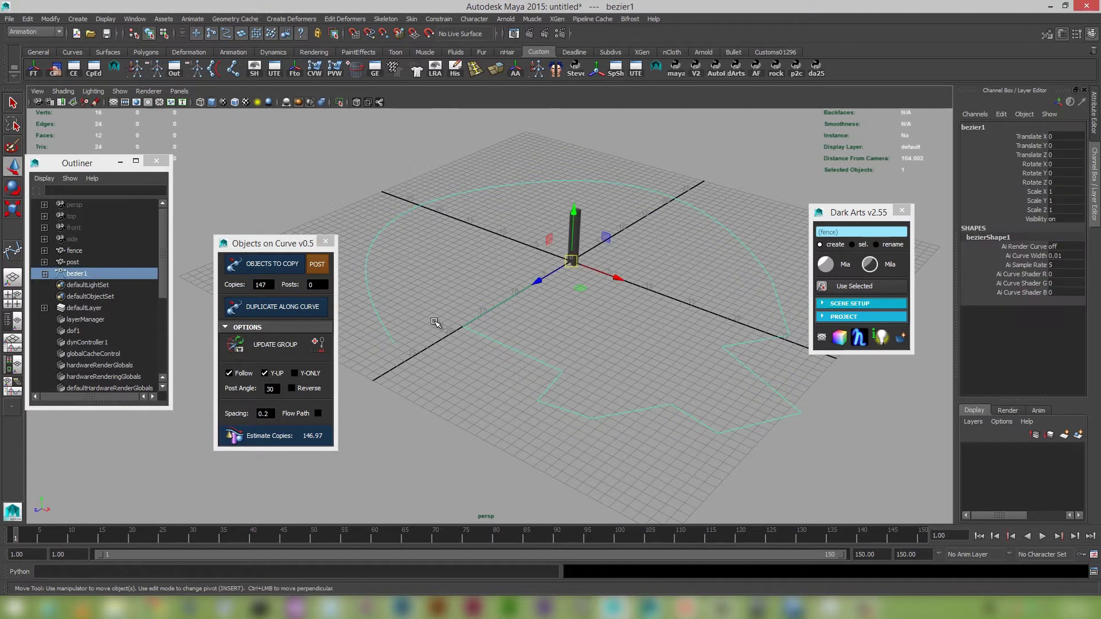
pyautogui.click(298, 310)
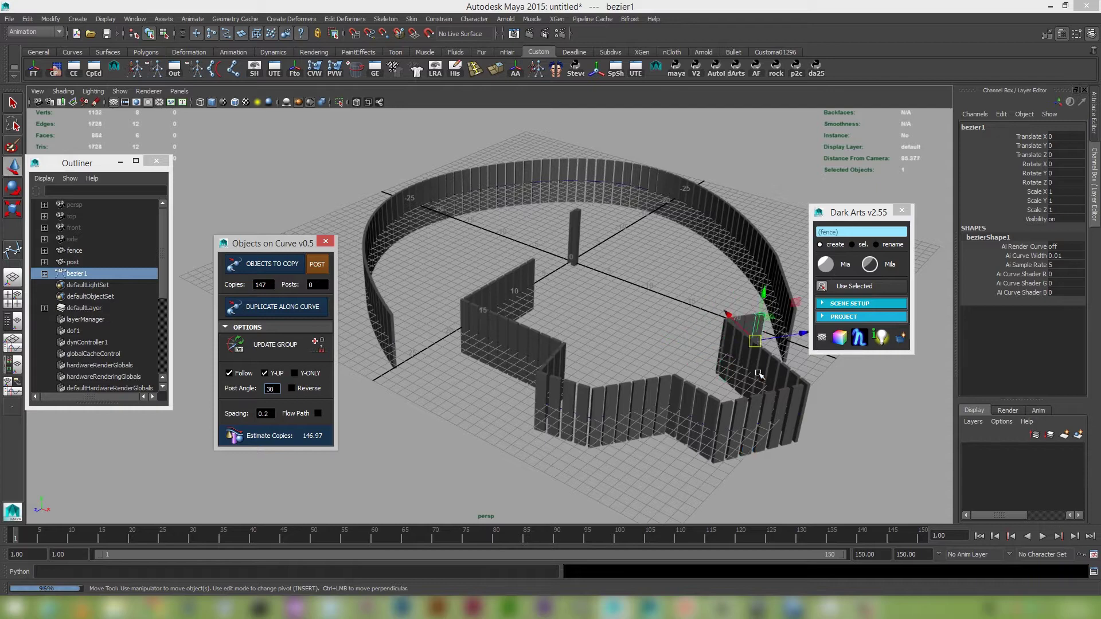
# Inspect from the top view the plank alignment at the fence corners produced with the 30 post angle.
pyautogui.keyDown('alt'); pyautogui.moveTo(705, 365); pyautogui.dragTo(711, 388); pyautogui.keyUp('alt')
pyautogui.press('space')
pyautogui.moveTo(711, 388); pyautogui.dragTo(655, 387)
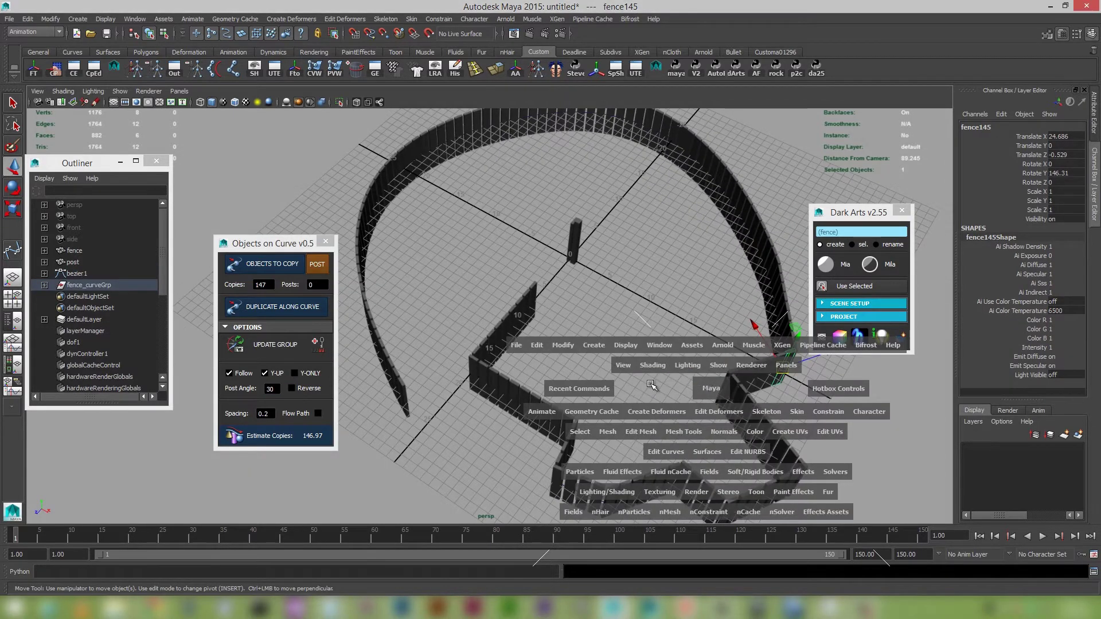
pyautogui.keyDown('alt'); pyautogui.moveTo(742, 413); pyautogui.dragTo(556, 366, button='right'); pyautogui.keyUp('alt')
pyautogui.keyDown('alt'); pyautogui.moveTo(572, 402); pyautogui.dragTo(587, 206, button='middle'); pyautogui.keyUp('alt')
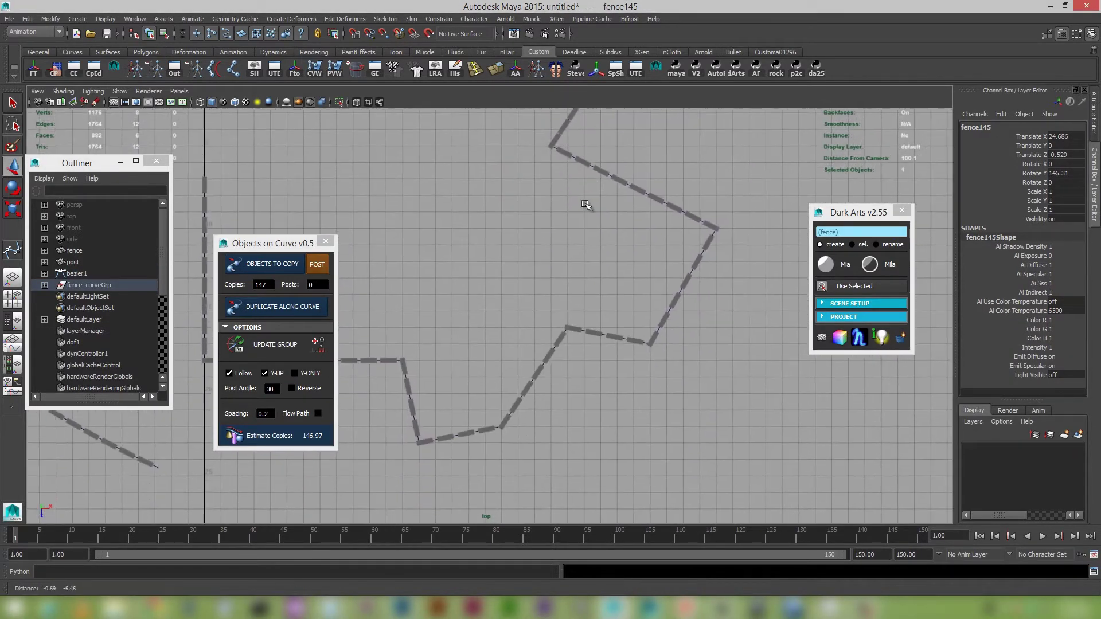
pyautogui.keyDown('alt'); pyautogui.moveTo(670, 265); pyautogui.dragTo(774, 383, button='right'); pyautogui.keyUp('alt')
pyautogui.keyDown('alt'); pyautogui.moveTo(623, 332); pyautogui.dragTo(635, 317, button='middle'); pyautogui.keyUp('alt')
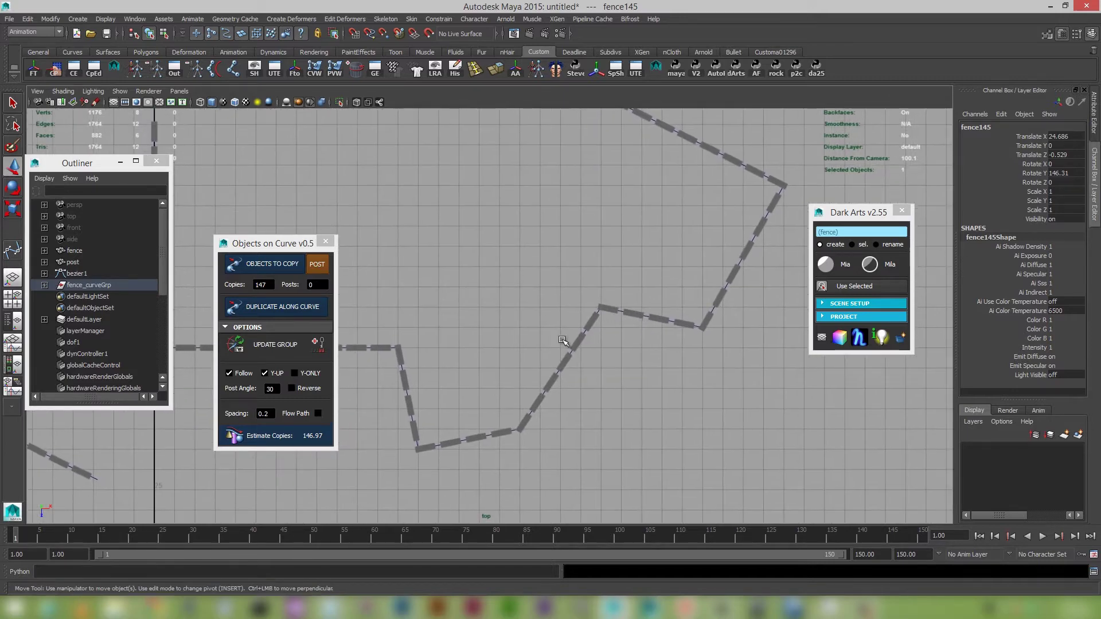
pyautogui.keyDown('alt'); pyautogui.moveTo(515, 411); pyautogui.dragTo(493, 521, button='middle'); pyautogui.keyUp('alt')
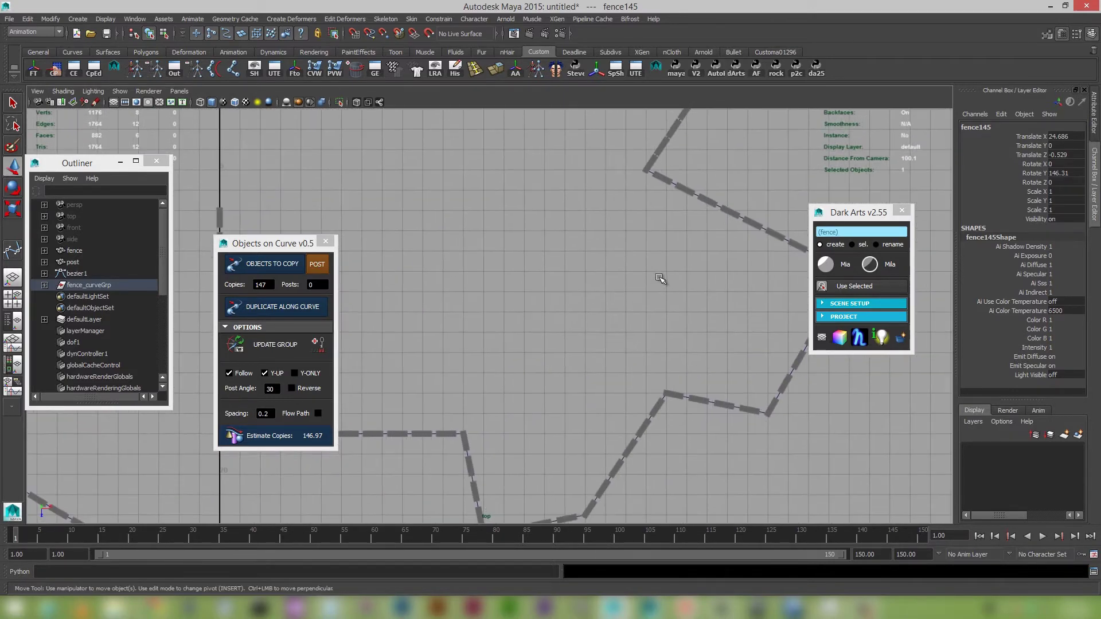
pyautogui.keyDown('alt'); pyautogui.moveTo(662, 281); pyautogui.dragTo(569, 519, button='middle'); pyautogui.keyUp('alt')
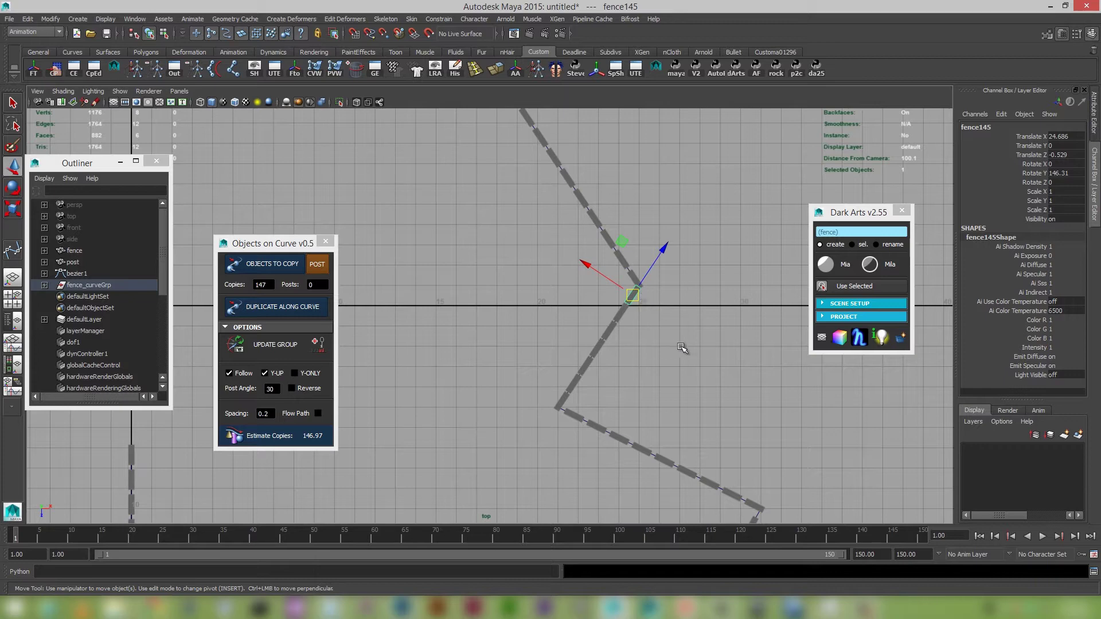
pyautogui.keyDown('alt'); pyautogui.moveTo(681, 348); pyautogui.dragTo(526, 327, button='right'); pyautogui.keyUp('alt')
pyautogui.keyDown('alt'); pyautogui.moveTo(531, 394); pyautogui.dragTo(597, 221, button='middle'); pyautogui.keyUp('alt')
pyautogui.press('space')
pyautogui.moveTo(596, 218); pyautogui.dragTo(590, 202)
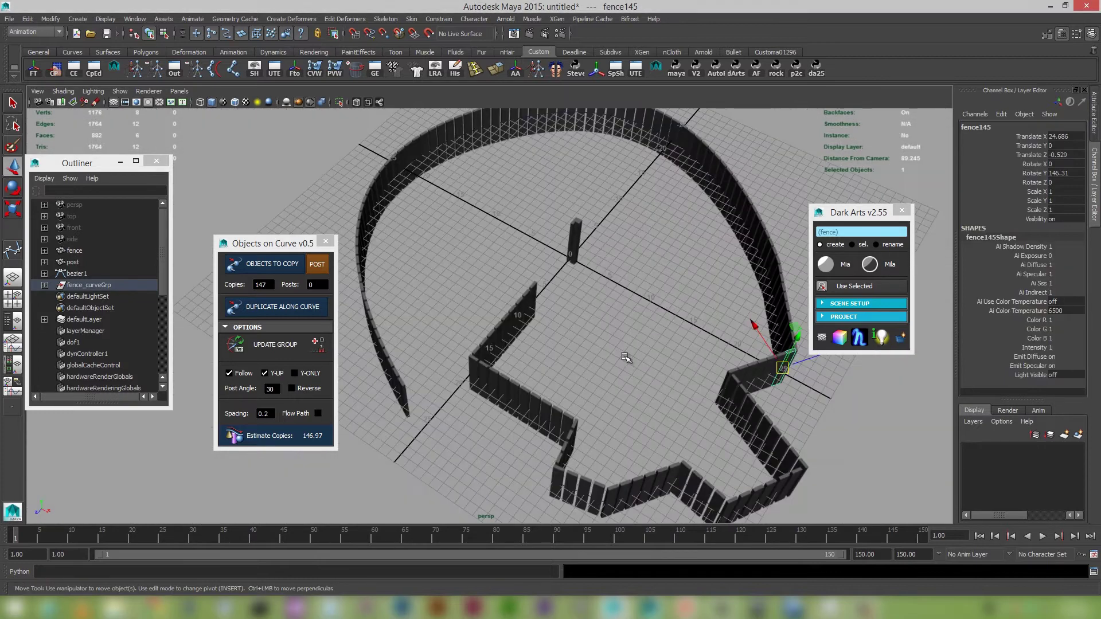
# Delete the fence group duplicated with the 30 post angle.
pyautogui.keyDown('alt'); pyautogui.moveTo(626, 358); pyautogui.dragTo(643, 398); pyautogui.keyUp('alt')
pyautogui.click(669, 447)
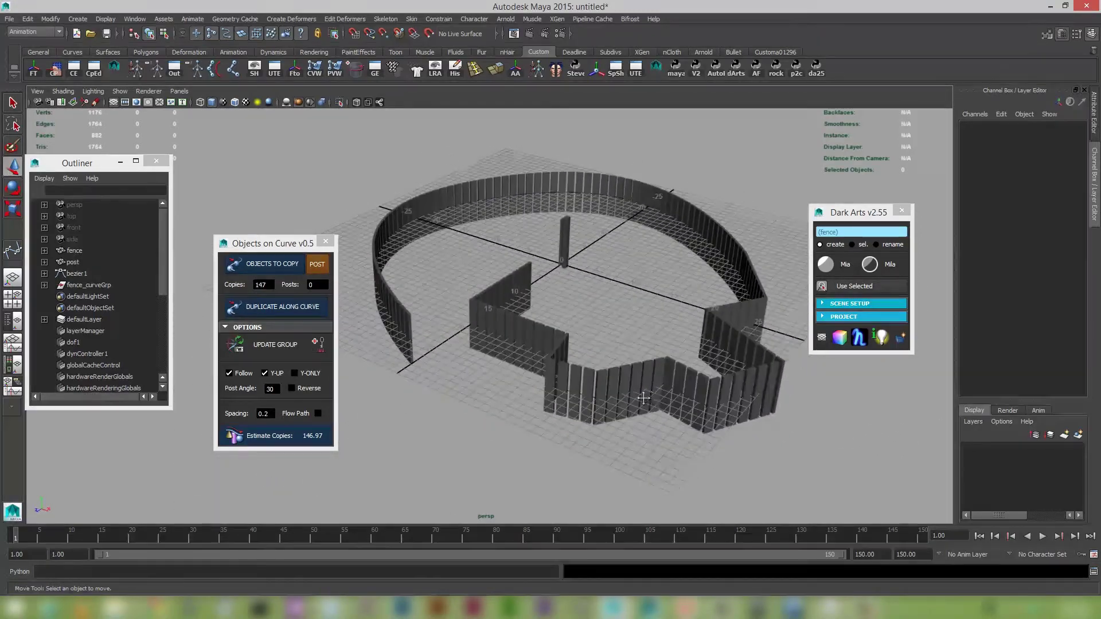
pyautogui.keyDown('alt'); pyautogui.moveTo(643, 398); pyautogui.dragTo(553, 404, button='middle'); pyautogui.keyUp('alt')
pyautogui.scroll(2, 553, 404)
pyautogui.click(466, 337)
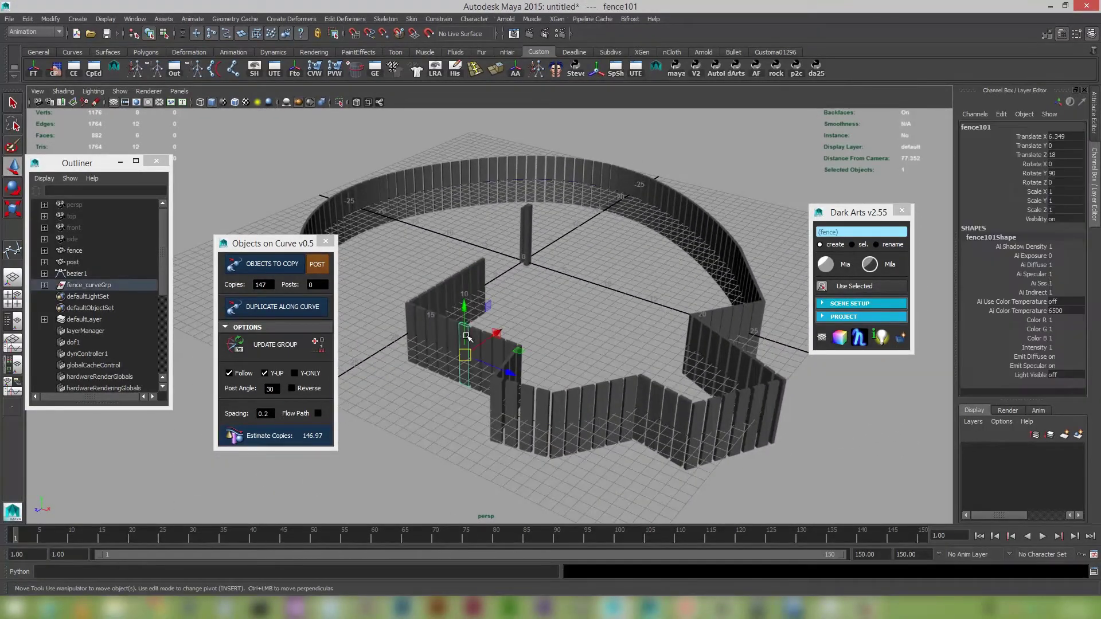
pyautogui.press('Delete')
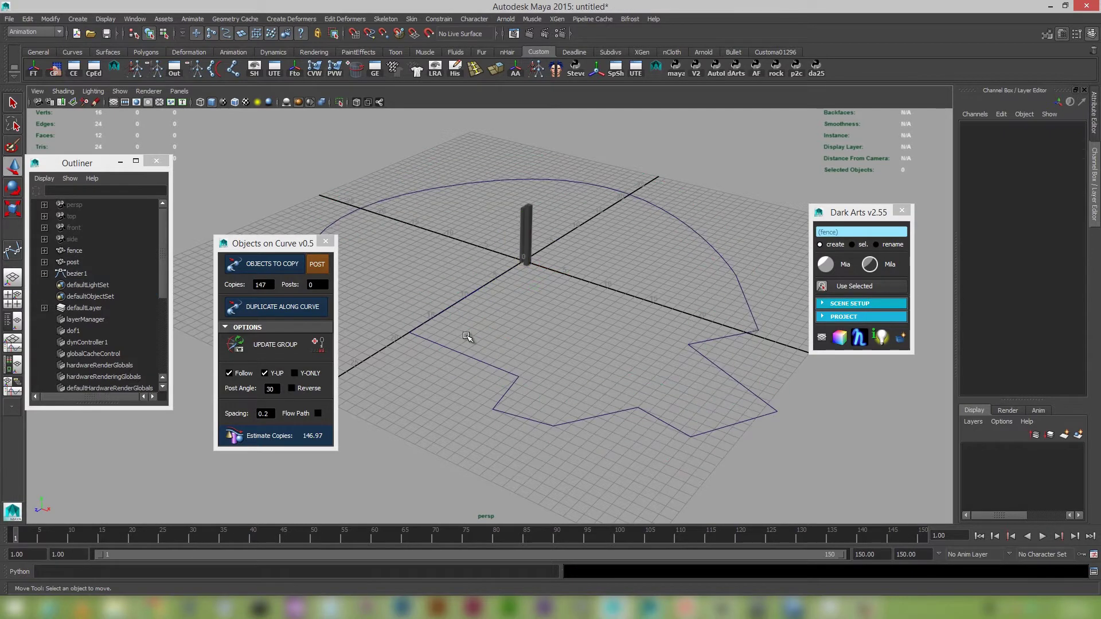
# Select the post as the post object for the duplication and set Posts to 5.
pyautogui.keyDown('alt'); pyautogui.moveTo(477, 322); pyautogui.dragTo(515, 314, button='right'); pyautogui.keyUp('alt')
pyautogui.keyDown('alt'); pyautogui.moveTo(515, 314); pyautogui.dragTo(545, 347); pyautogui.keyUp('alt')
pyautogui.keyDown('alt'); pyautogui.moveTo(559, 353); pyautogui.dragTo(528, 320, button='right'); pyautogui.keyUp('alt')
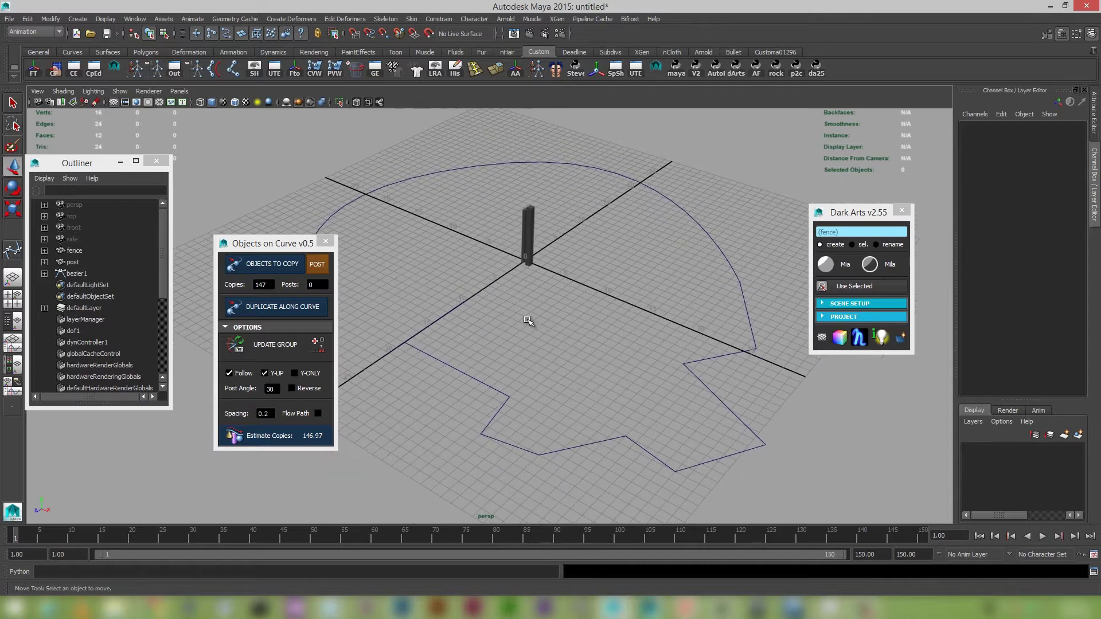
pyautogui.click(532, 222)
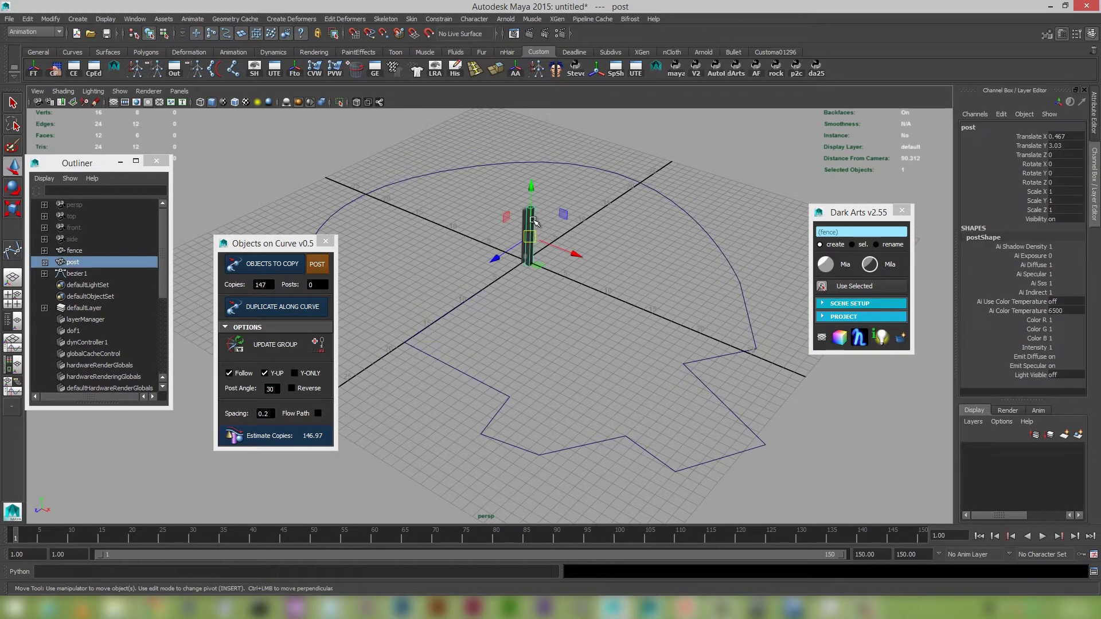
pyautogui.click(312, 285)
# Set the Post Angle to 360 and duplicate the planks together with the posts along the Bezier curve.
pyautogui.click(270, 389)
pyautogui.write('3')
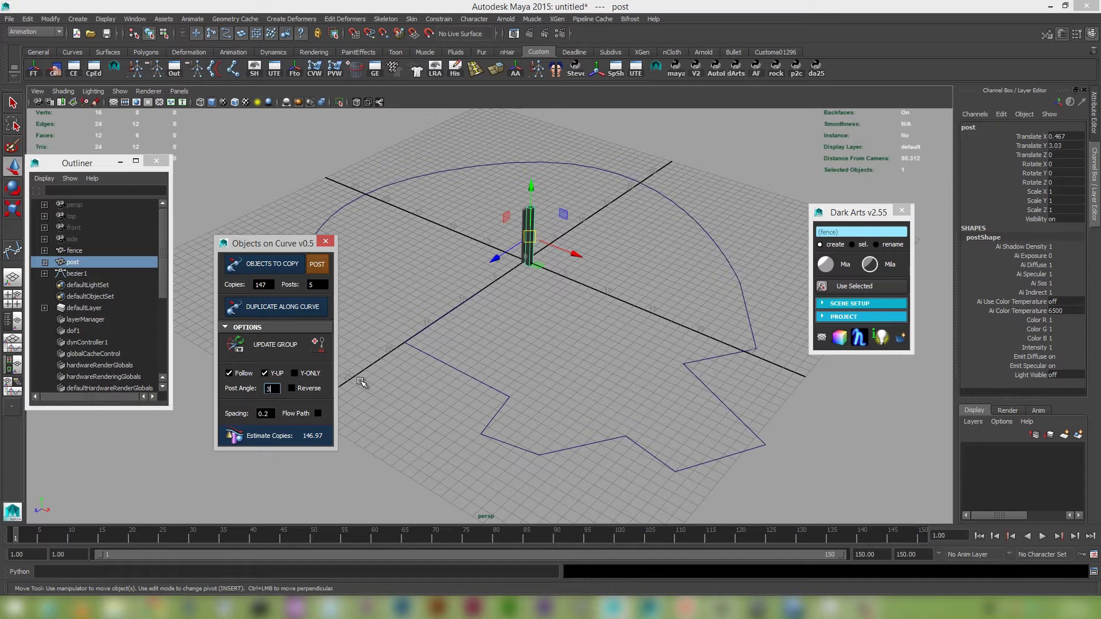
pyautogui.write('60')
pyautogui.press('Return')
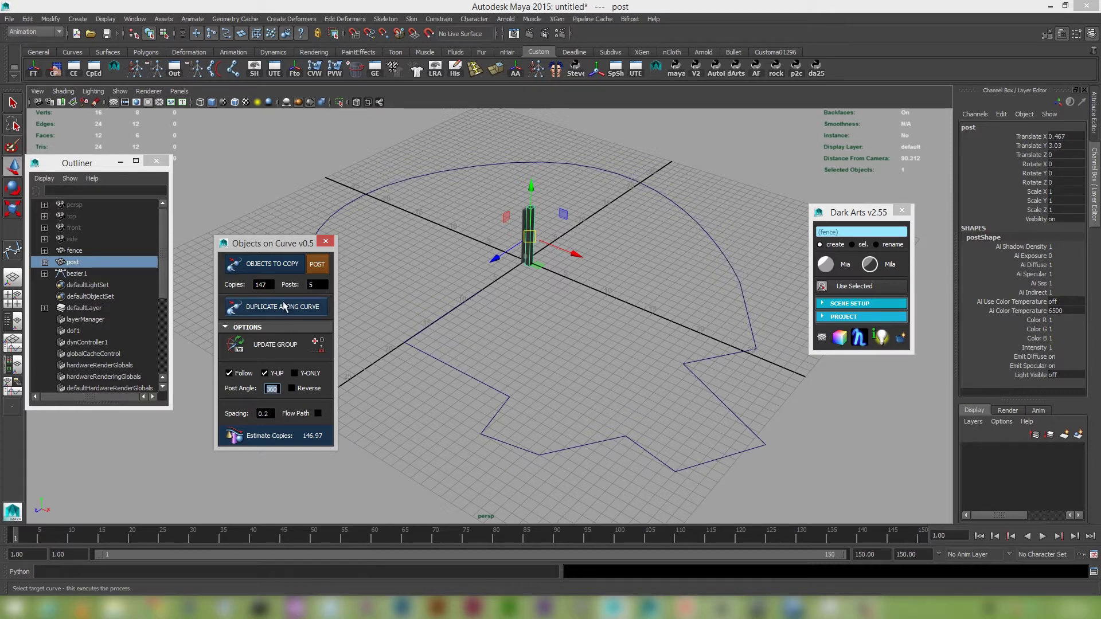
pyautogui.click(485, 383)
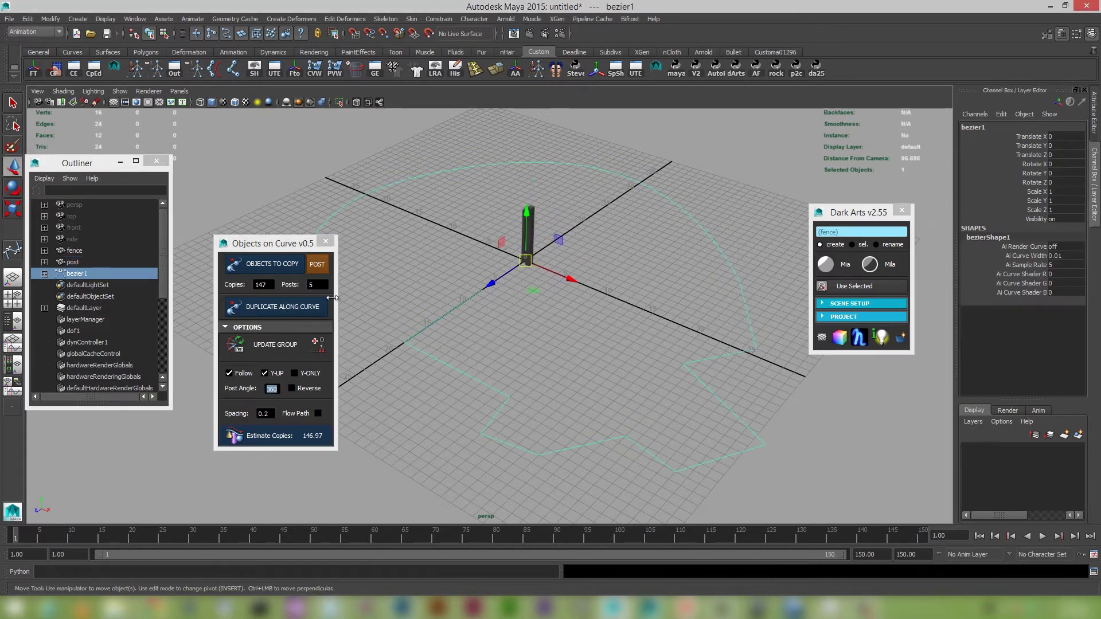
pyautogui.click(287, 308)
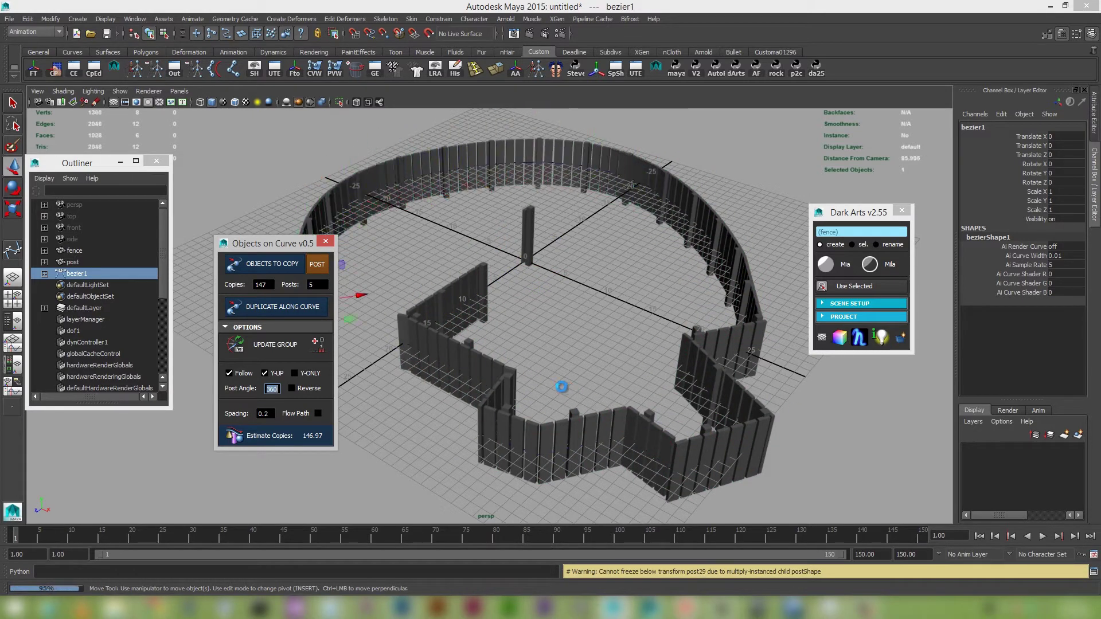
# Look over the fence with posts, select its whole group and delete it.
pyautogui.keyDown('alt'); pyautogui.moveTo(569, 390); pyautogui.dragTo(625, 450); pyautogui.keyUp('alt')
pyautogui.keyDown('alt'); pyautogui.moveTo(625, 450); pyautogui.dragTo(614, 430, button='right'); pyautogui.keyUp('alt')
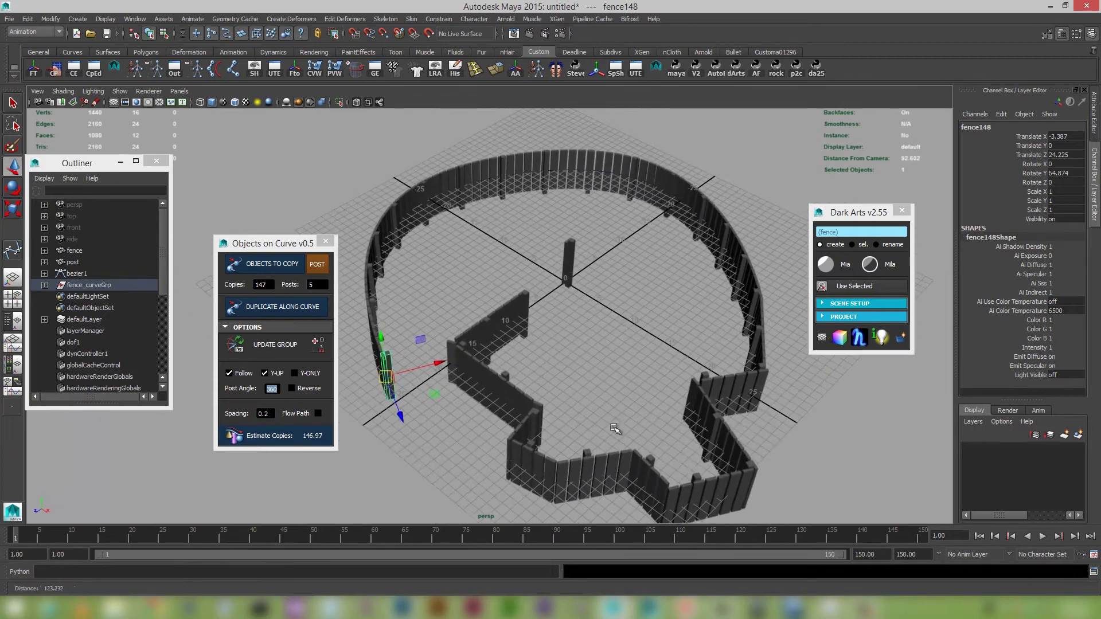
pyautogui.keyDown('alt'); pyautogui.moveTo(597, 399); pyautogui.dragTo(585, 383); pyautogui.keyUp('alt')
pyautogui.click(509, 387)
pyautogui.press('Up')
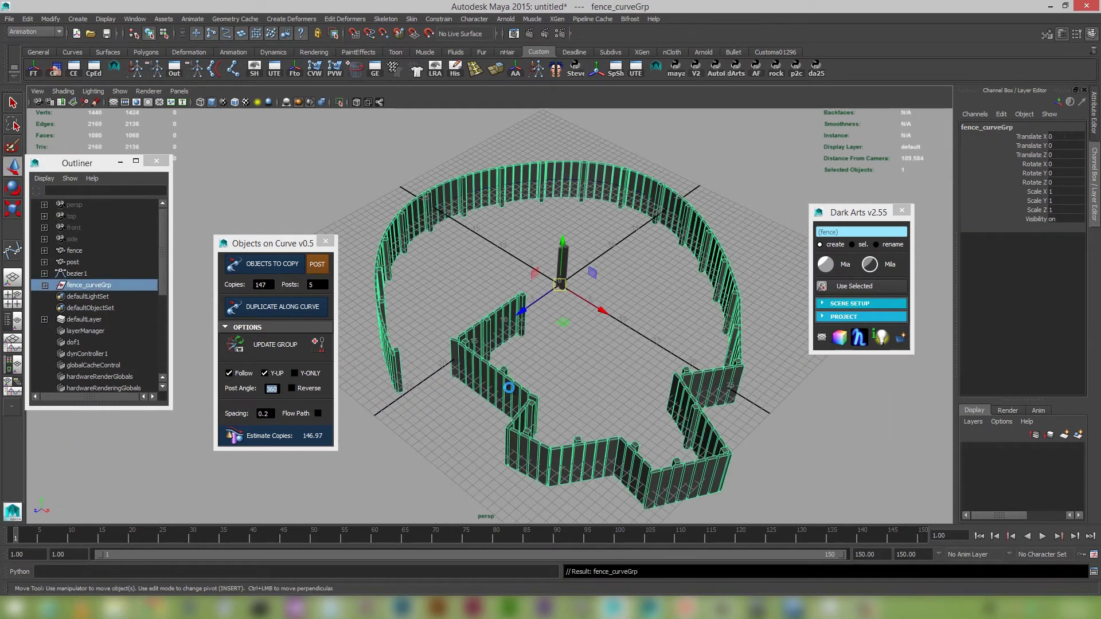
pyautogui.press('Delete')
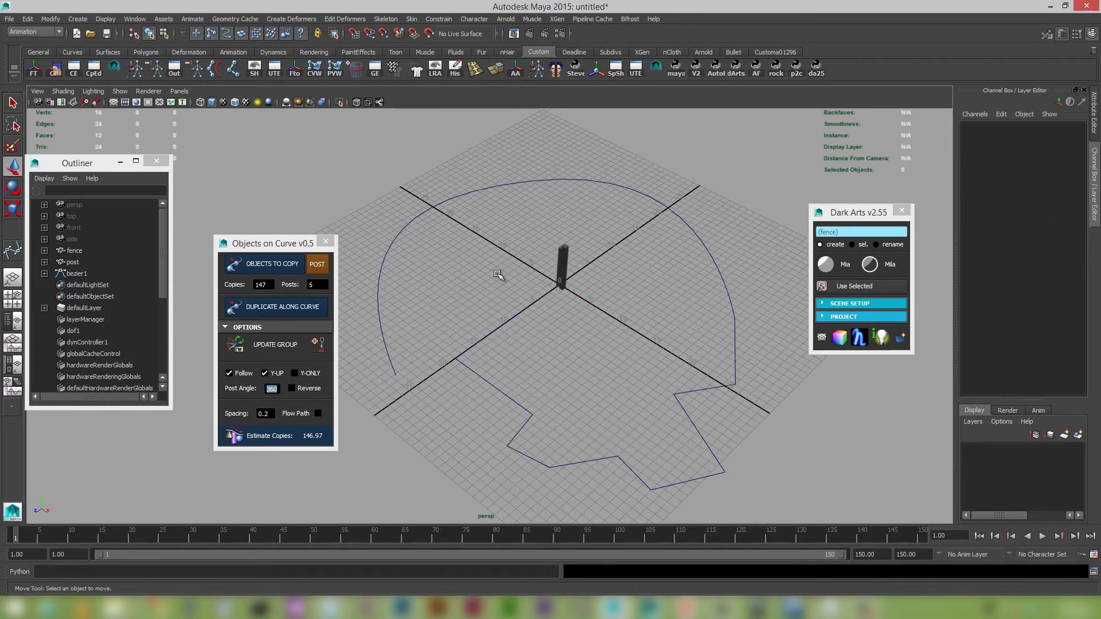
# Set the Post Angle to 30 and duplicate the planks and posts along the Bezier curve.
pyautogui.keyDown('alt'); pyautogui.moveTo(498, 274); pyautogui.dragTo(562, 349, button='right'); pyautogui.keyUp('alt')
pyautogui.keyDown('alt'); pyautogui.moveTo(563, 370); pyautogui.dragTo(480, 389); pyautogui.keyUp('alt')
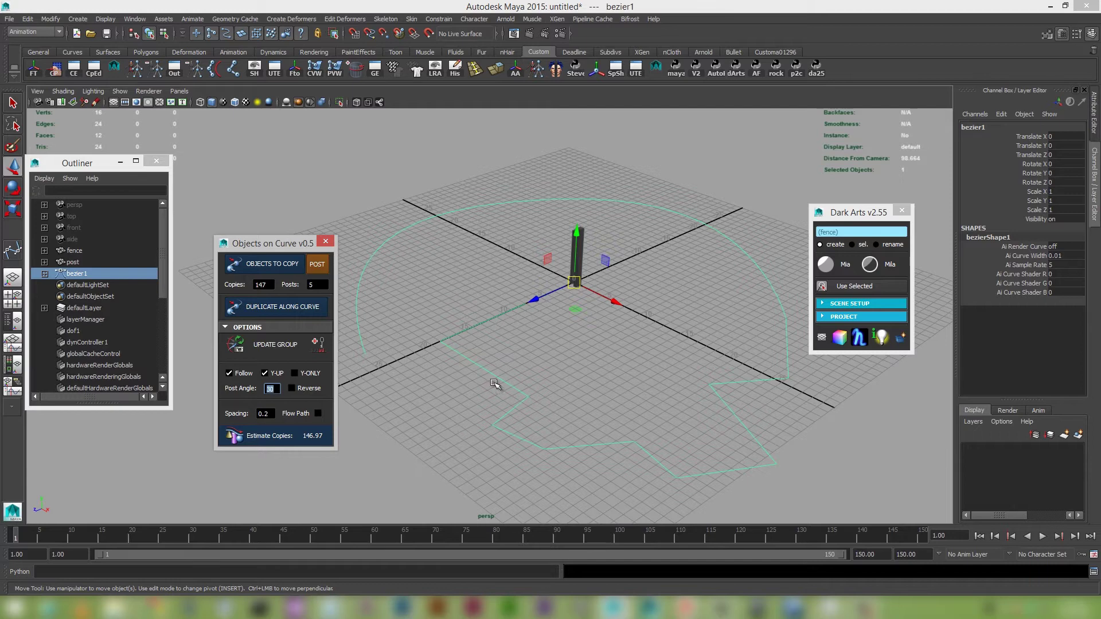
pyautogui.keyDown('alt'); pyautogui.moveTo(519, 312); pyautogui.dragTo(558, 491); pyautogui.keyUp('alt')
pyautogui.keyDown('alt'); pyautogui.moveTo(558, 491); pyautogui.dragTo(518, 386, button='middle'); pyautogui.keyUp('alt')
pyautogui.keyDown('alt'); pyautogui.moveTo(518, 386); pyautogui.dragTo(534, 404, button='right'); pyautogui.keyUp('alt')
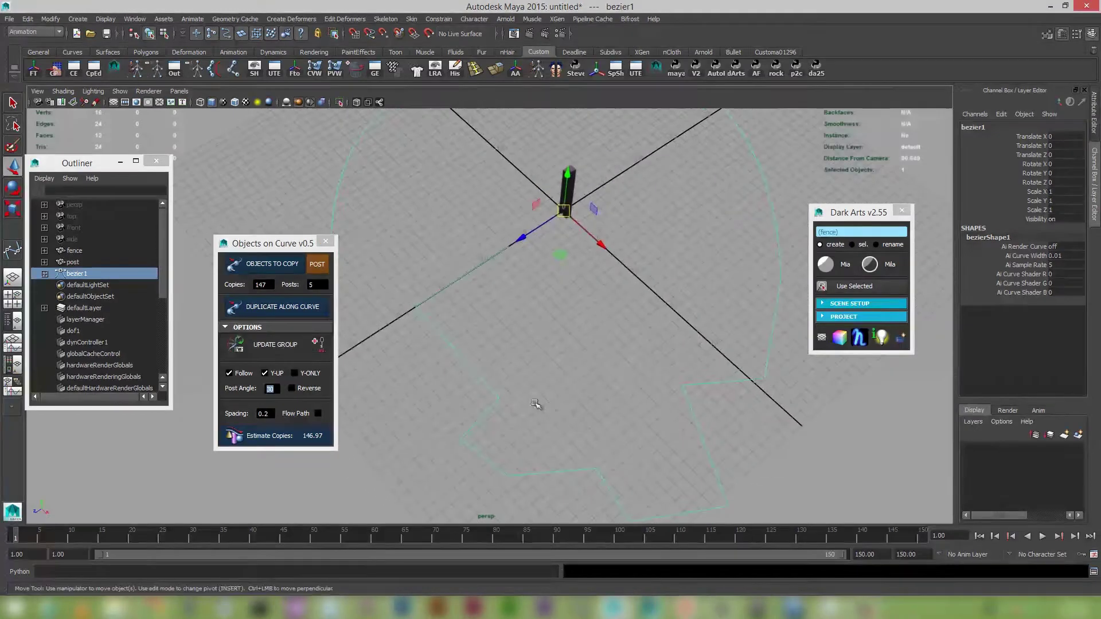
pyautogui.keyDown('alt'); pyautogui.moveTo(623, 417); pyautogui.dragTo(545, 394, button='right'); pyautogui.keyUp('alt')
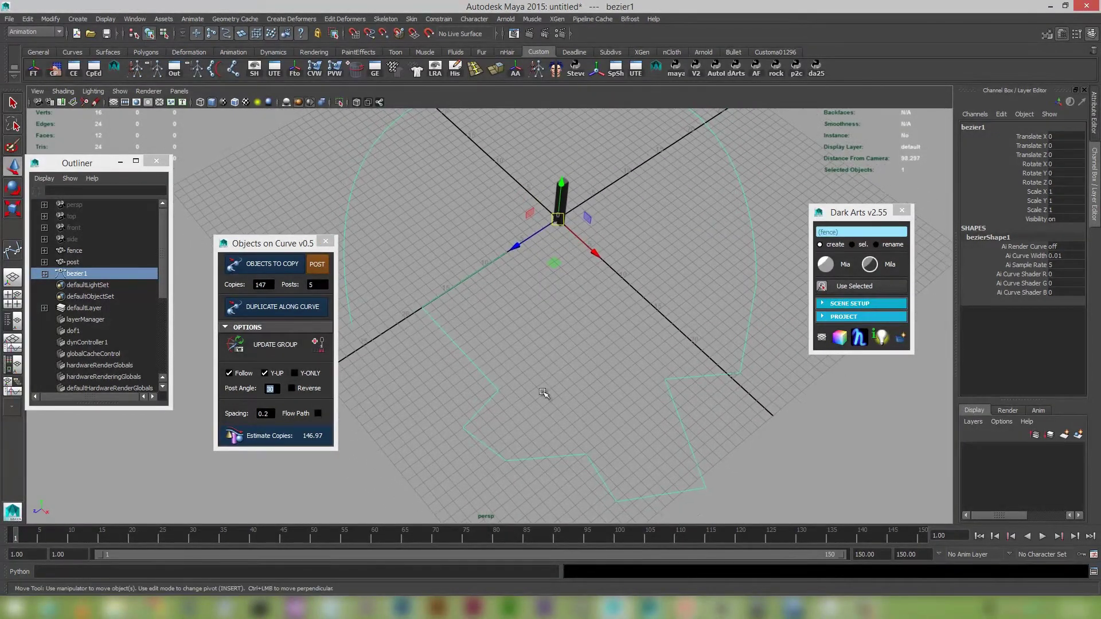
pyautogui.click(274, 309)
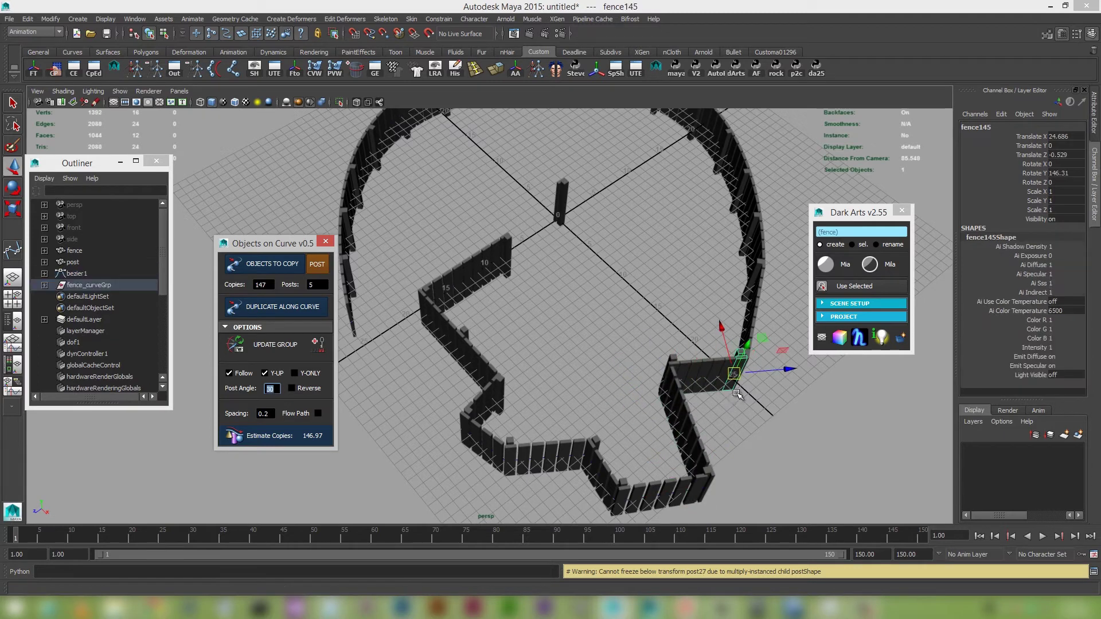
# Select the whole duplicated fence group, inspect its planks and posts from several angles, and close the Objects on Curve tool.
pyautogui.keyDown('alt'); pyautogui.moveTo(644, 394); pyautogui.dragTo(602, 362); pyautogui.keyUp('alt')
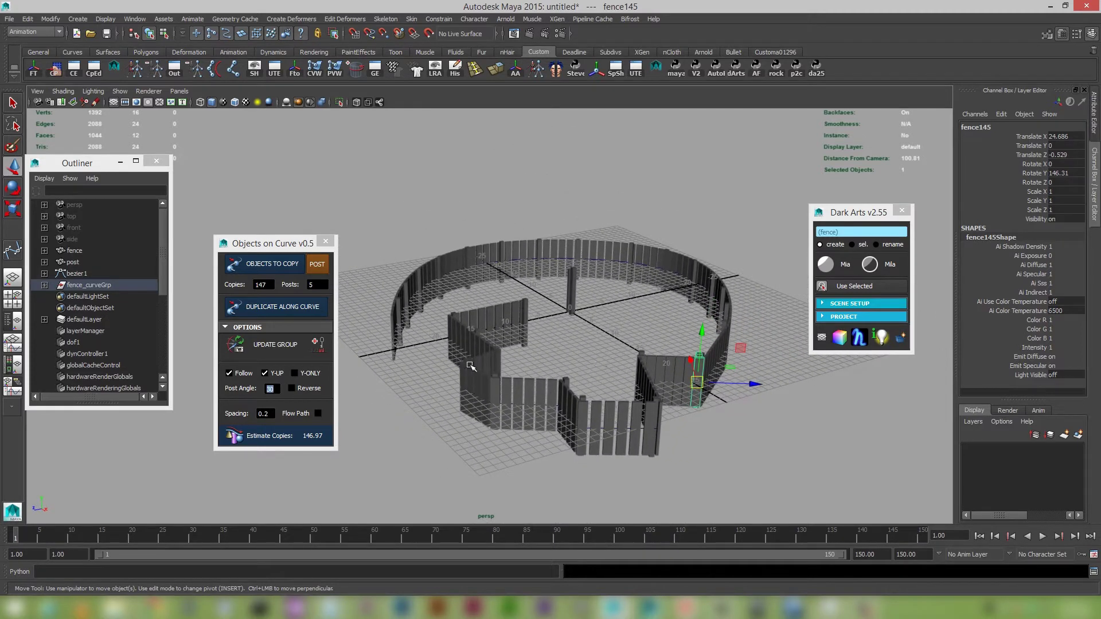
pyautogui.click(505, 383)
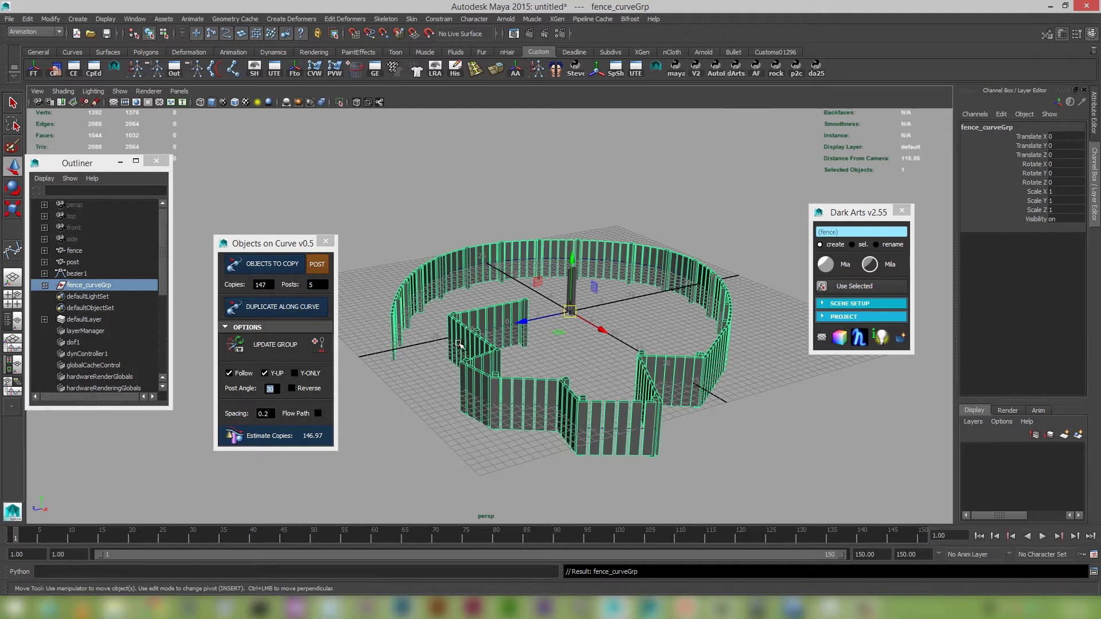
pyautogui.click(314, 347)
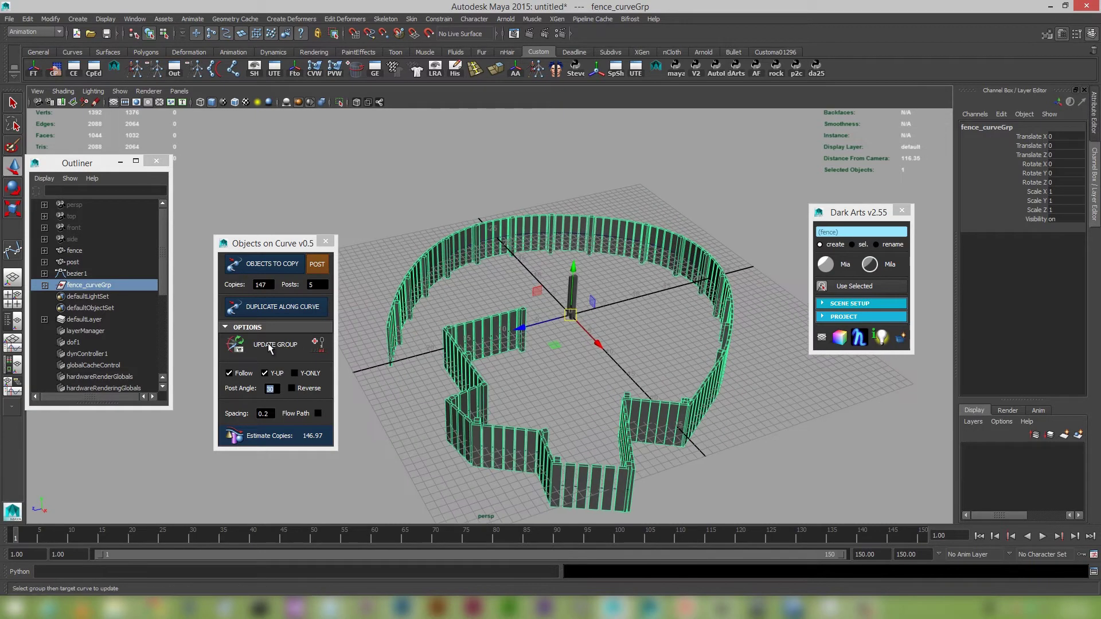
pyautogui.keyDown('alt'); pyautogui.moveTo(525, 397); pyautogui.dragTo(536, 415); pyautogui.keyUp('alt')
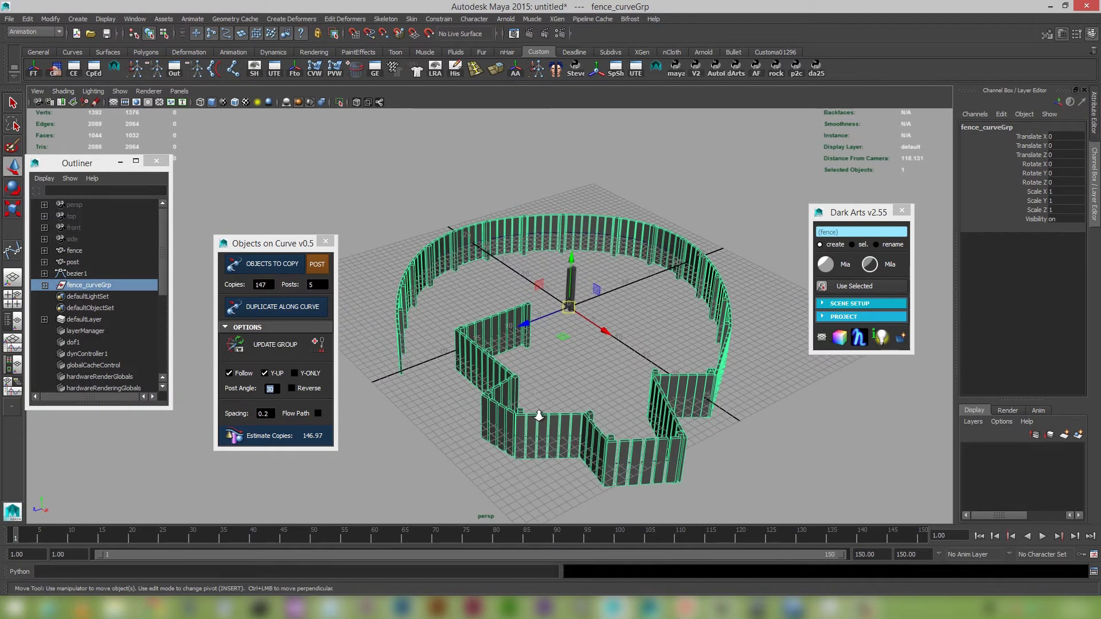
pyautogui.keyDown('alt'); pyautogui.moveTo(535, 415); pyautogui.dragTo(568, 422, button='right'); pyautogui.keyUp('alt')
pyautogui.keyDown('alt'); pyautogui.moveTo(568, 422); pyautogui.dragTo(549, 354, button='middle'); pyautogui.keyUp('alt')
pyautogui.keyDown('alt'); pyautogui.moveTo(549, 355); pyautogui.dragTo(544, 416, button='right'); pyautogui.keyUp('alt')
pyautogui.scroll(-8, 558, 424)
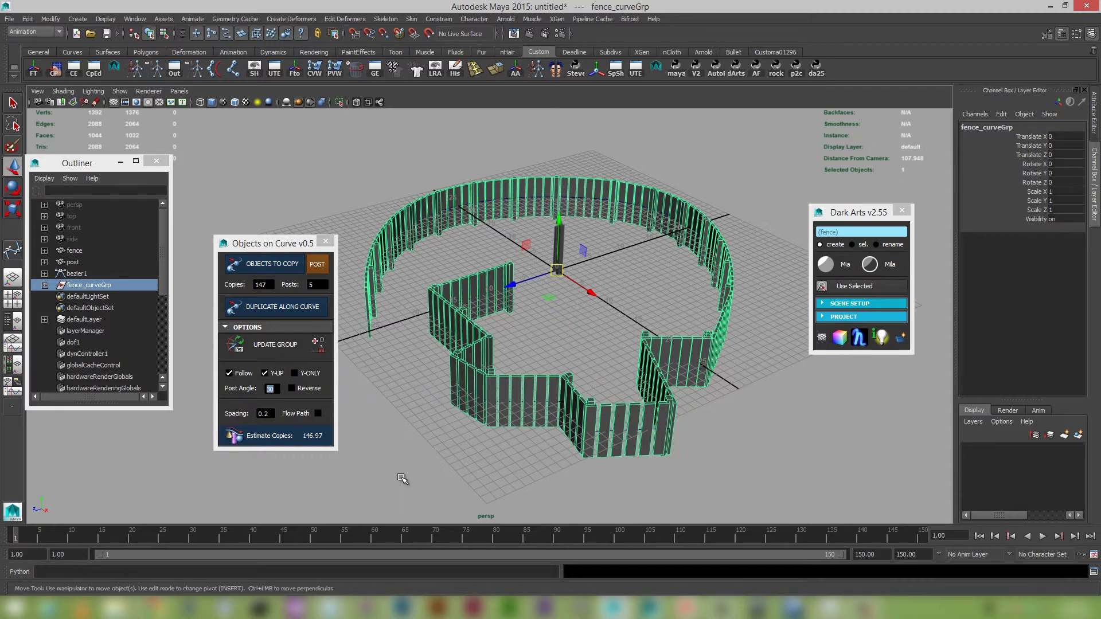
pyautogui.click(326, 242)
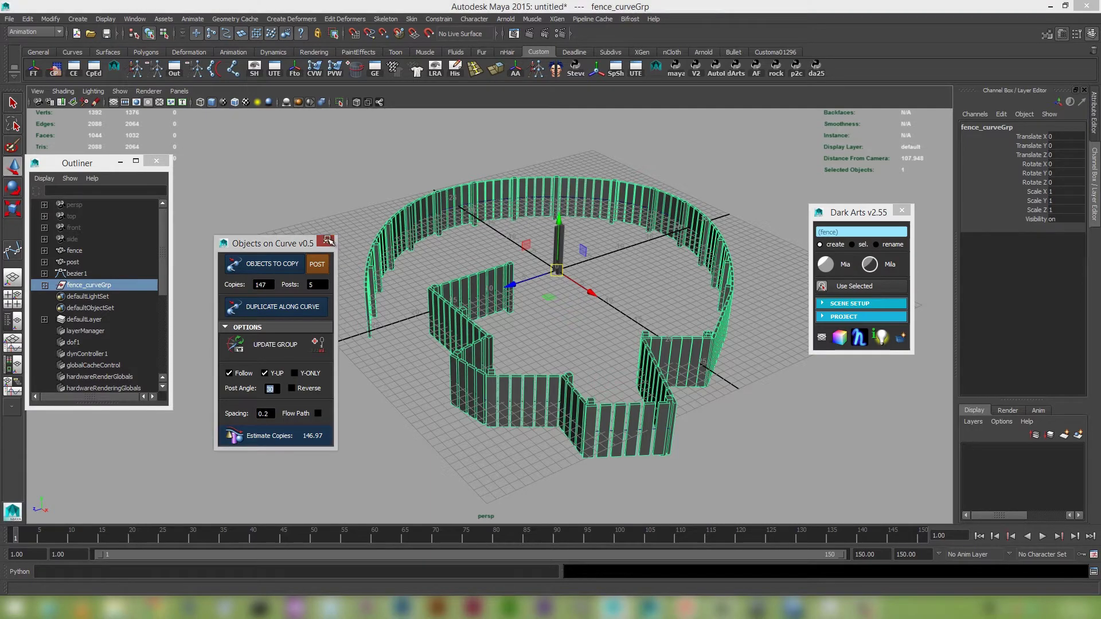
# Select the original fence plank at the grid origin and frame it for a close view.
pyautogui.keyDown('alt'); pyautogui.moveTo(511, 337); pyautogui.dragTo(671, 393); pyautogui.keyUp('alt')
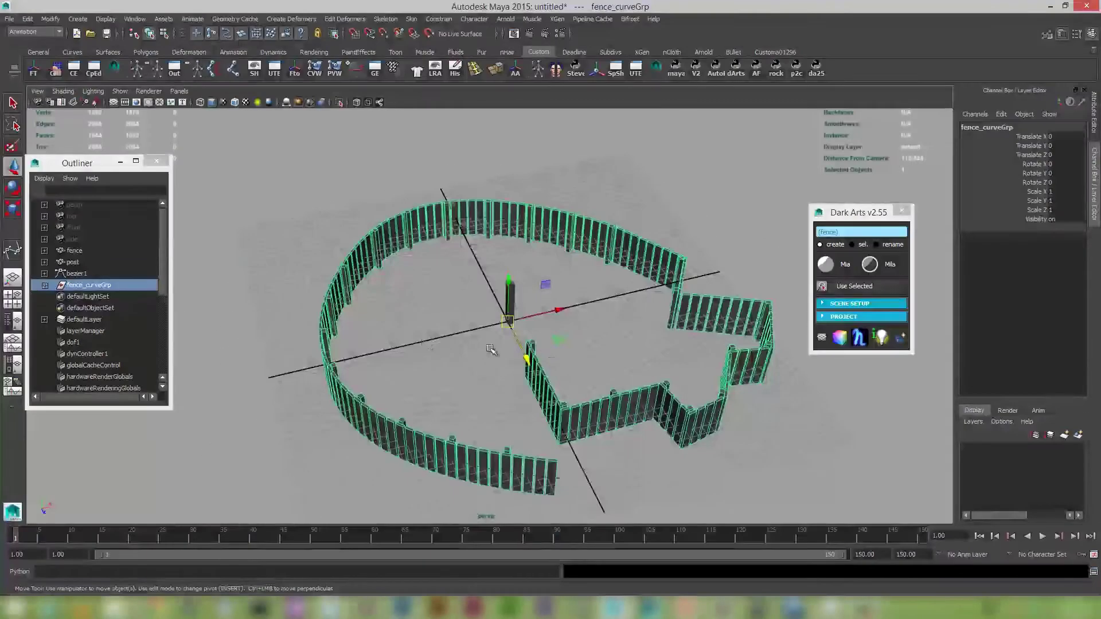
pyautogui.keyDown('alt'); pyautogui.moveTo(491, 352); pyautogui.dragTo(566, 431, button='right'); pyautogui.keyUp('alt')
pyautogui.keyDown('alt'); pyautogui.moveTo(566, 431); pyautogui.dragTo(565, 401); pyautogui.keyUp('alt')
pyautogui.click(538, 337)
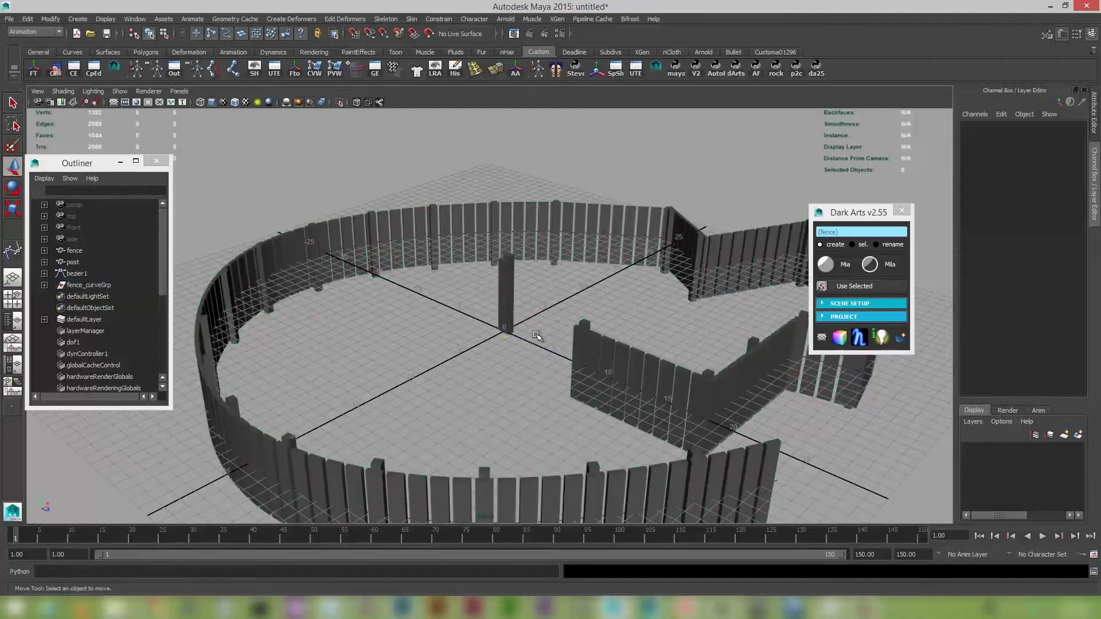
pyautogui.click(504, 282)
pyautogui.press('f')
pyautogui.keyDown('alt'); pyautogui.moveTo(720, 403); pyautogui.dragTo(484, 302, button='right'); pyautogui.keyUp('alt')
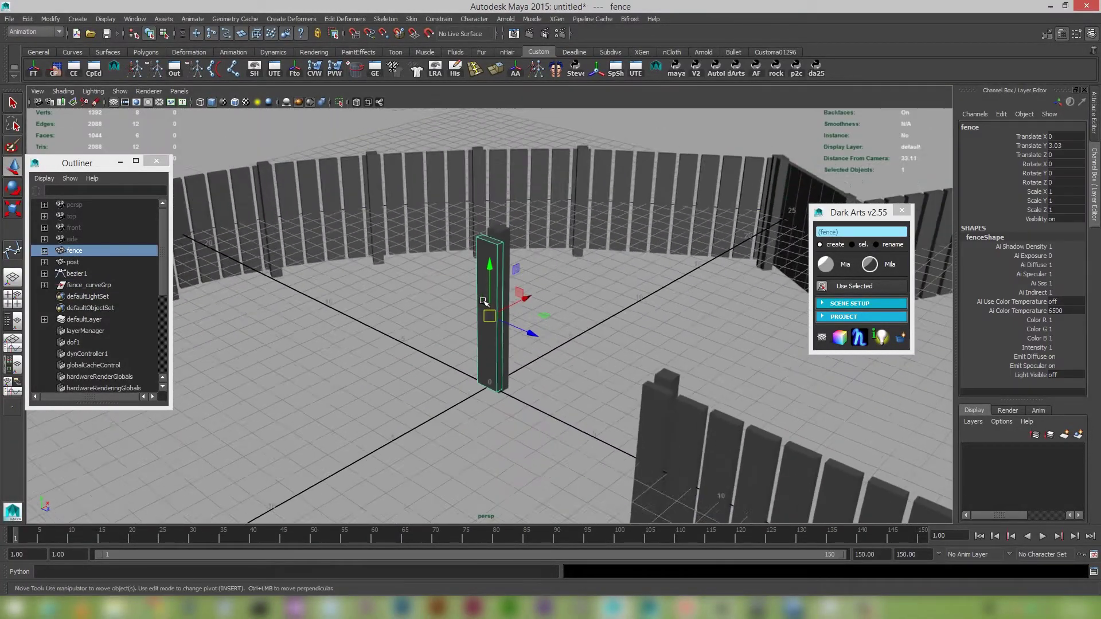
pyautogui.keyDown('alt'); pyautogui.moveTo(485, 302); pyautogui.dragTo(526, 314); pyautogui.keyUp('alt')
pyautogui.keyDown('alt'); pyautogui.moveTo(526, 314); pyautogui.dragTo(573, 321, button='right'); pyautogui.keyUp('alt')
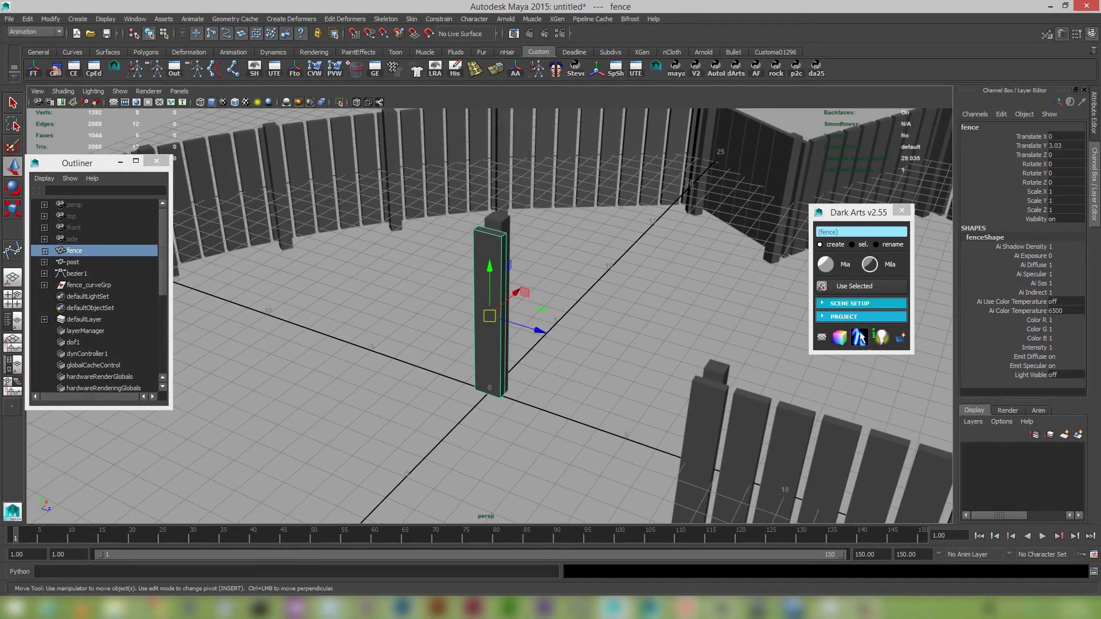
pyautogui.keyDown('alt'); pyautogui.moveTo(651, 350); pyautogui.dragTo(591, 348, button='right'); pyautogui.keyUp('alt')
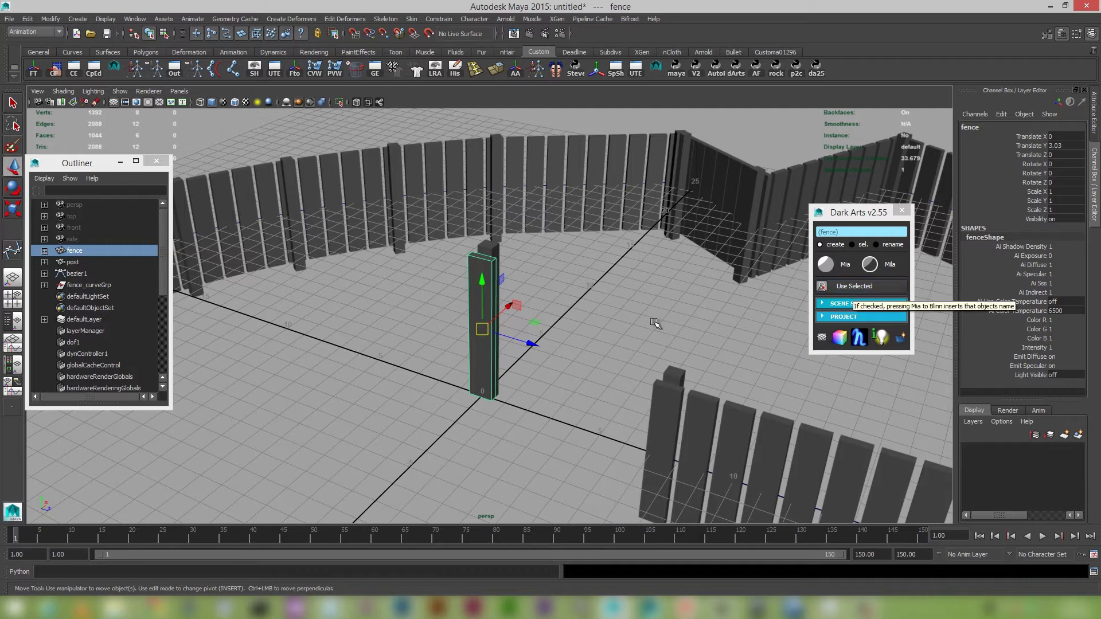
pyautogui.keyDown('alt'); pyautogui.moveTo(659, 322); pyautogui.dragTo(499, 291, button='right'); pyautogui.keyUp('alt')
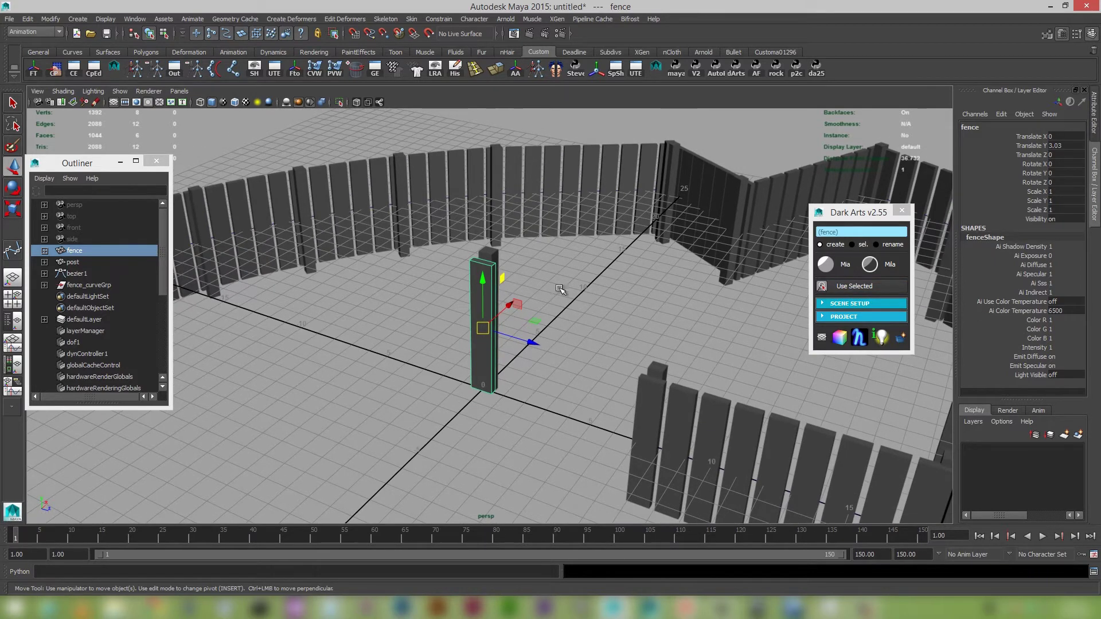
# Create a Mila material with Dark Arts using the selected plank's name, fence, and show the material's attributes.
pyautogui.click(882, 286)
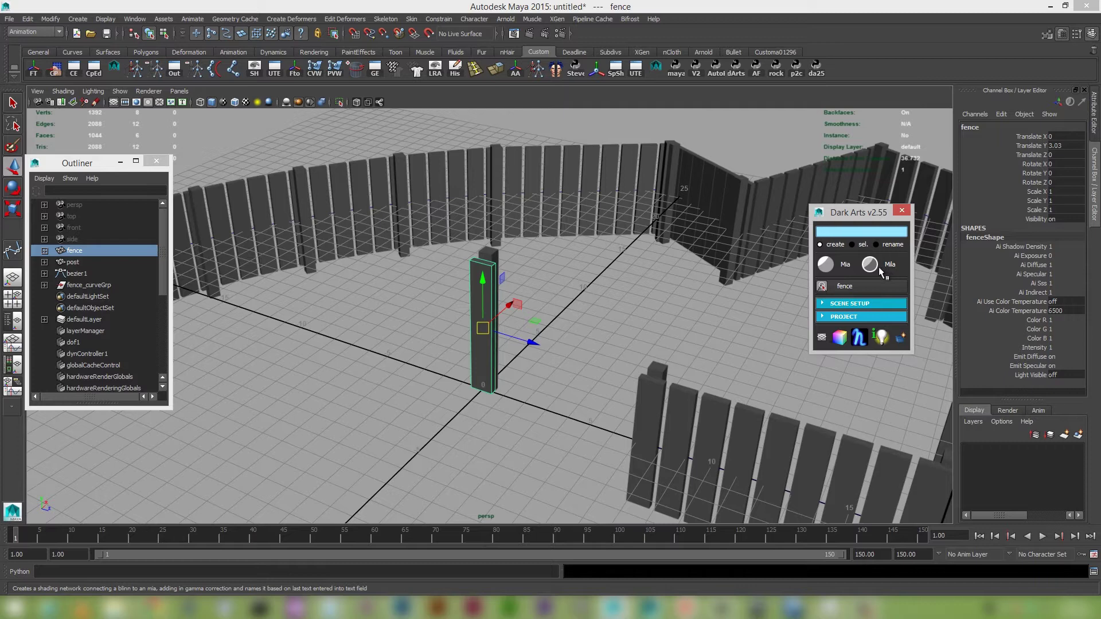
pyautogui.click(877, 267)
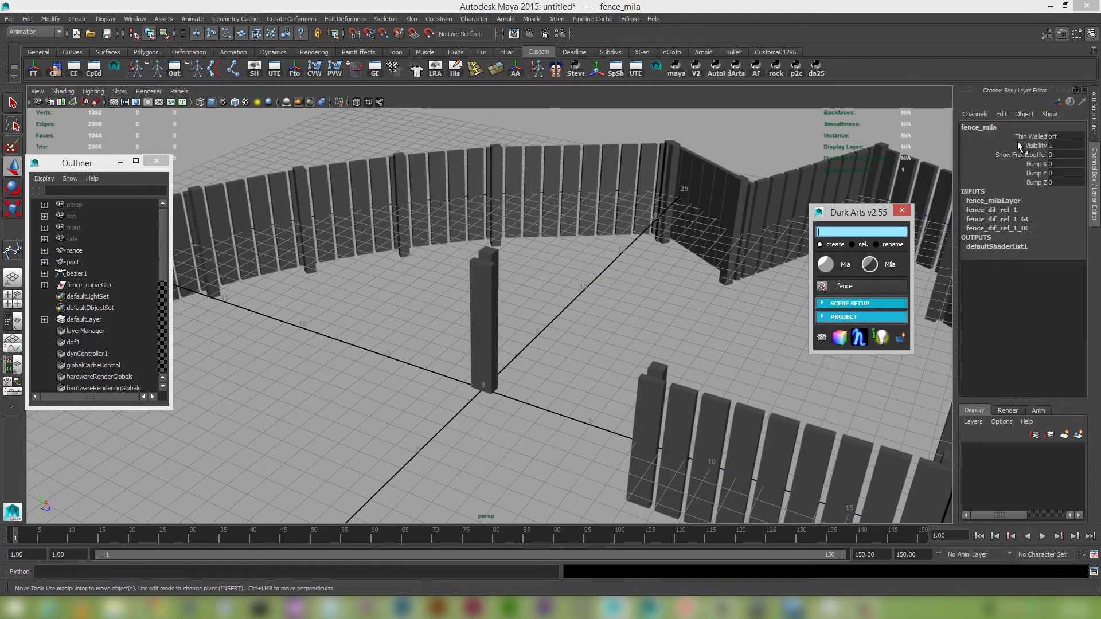
pyautogui.click(858, 95)
pyautogui.hotkey('ctrl', 'a')
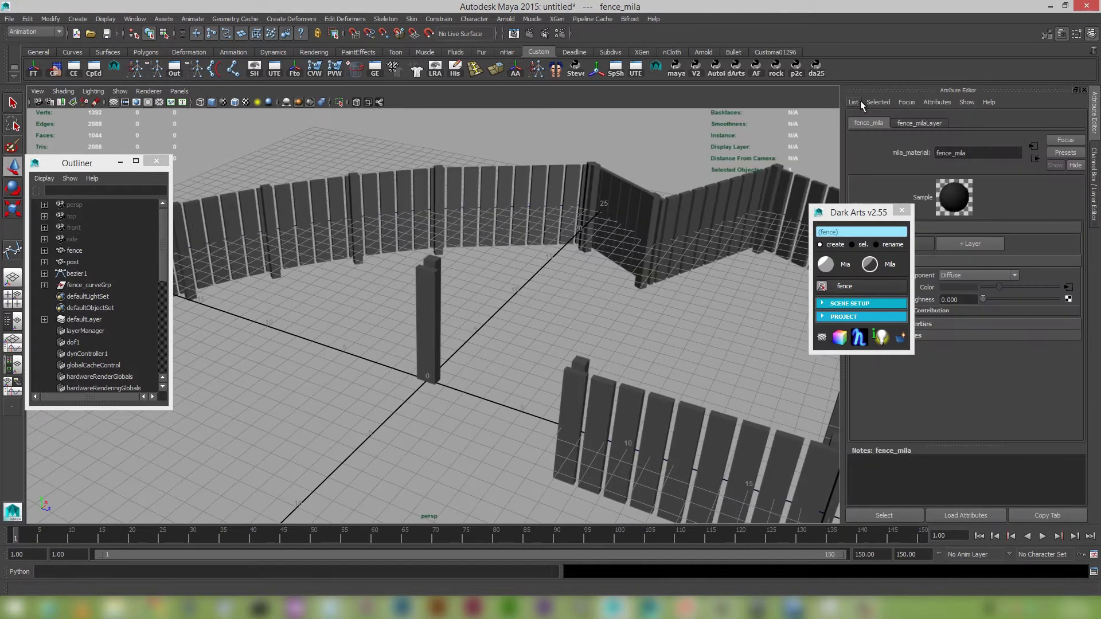
# Move the Dark Arts window clear of the attributes and add a Fresnel layer with Glossy Reflection to the fence_mila material.
pyautogui.moveTo(854, 213); pyautogui.dragTo(754, 253)
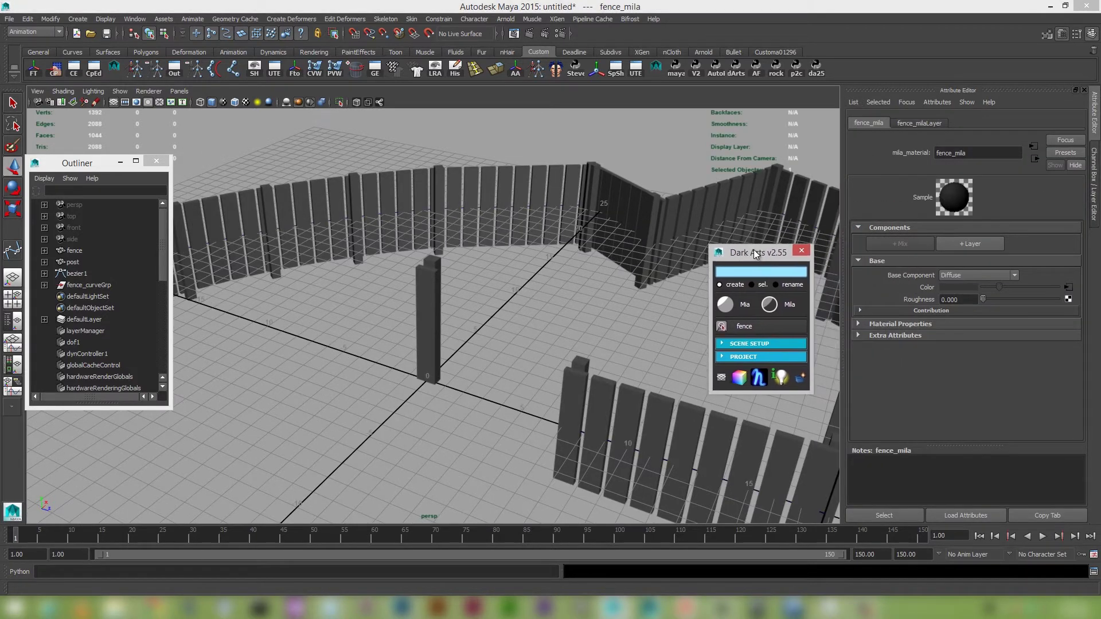
pyautogui.click(968, 244)
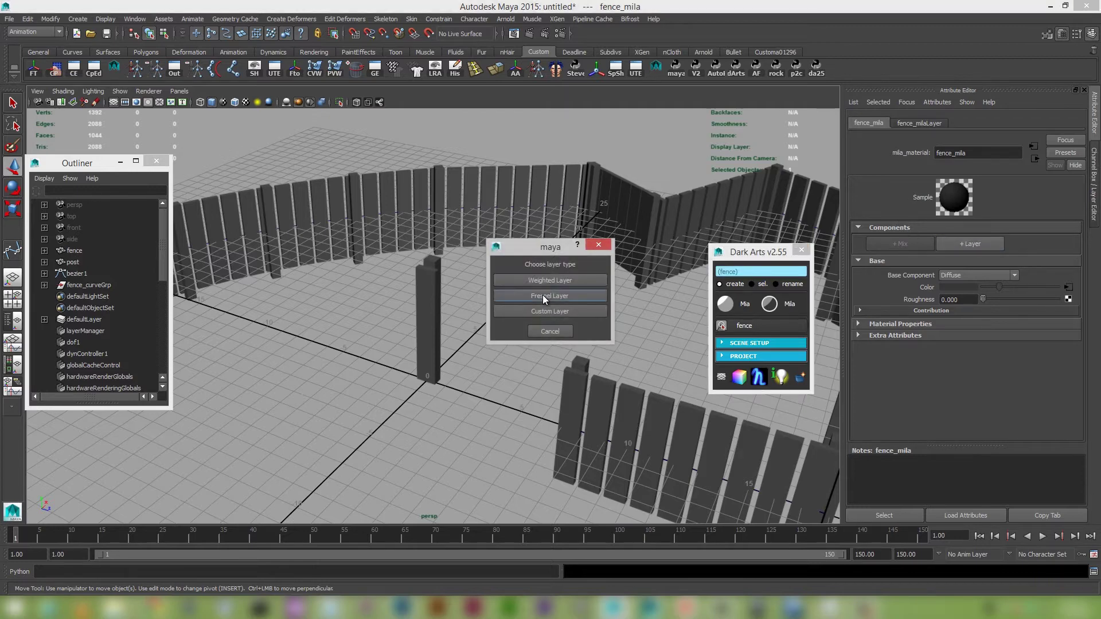
pyautogui.click(543, 295)
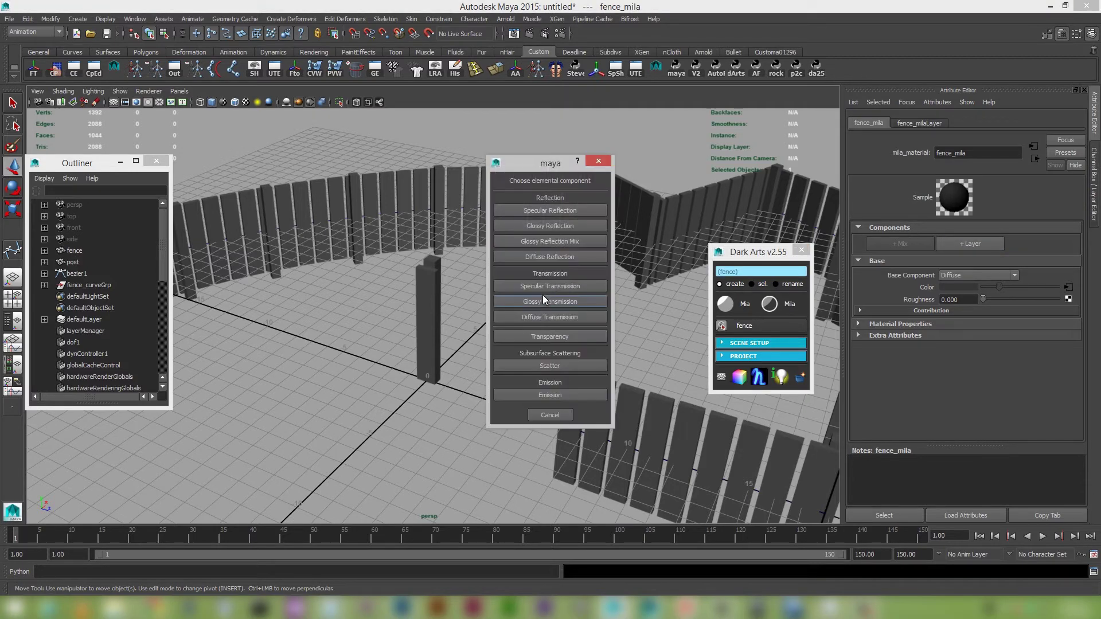
pyautogui.click(565, 226)
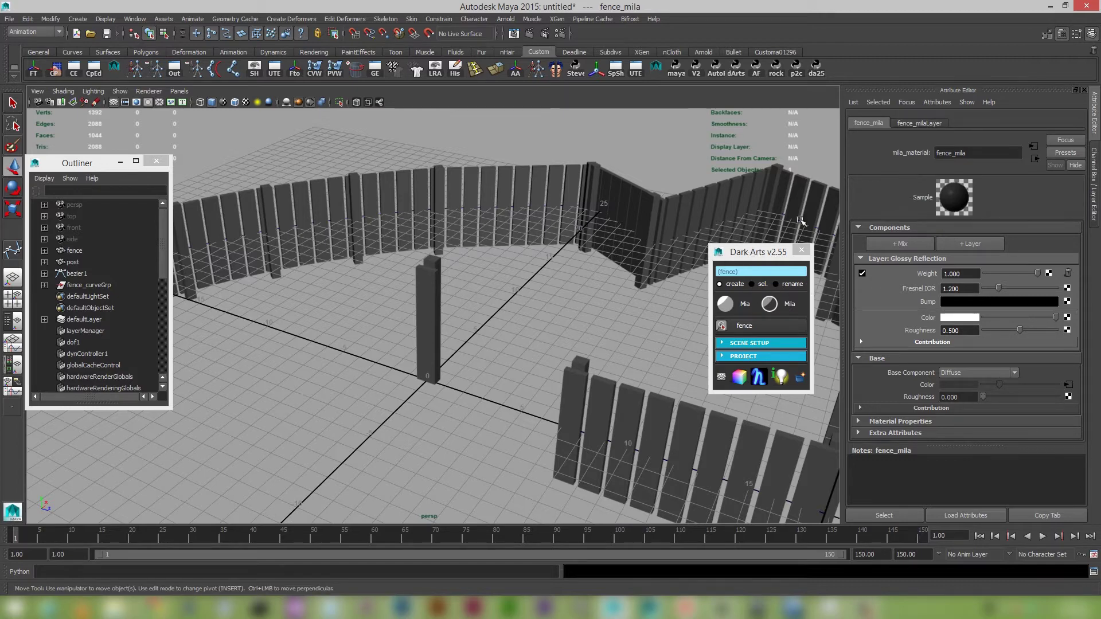
# Switch Dark Arts to its sel. mode and run Mila on fence_mila to build the network for the glossy reflection layer.
pyautogui.click(758, 272)
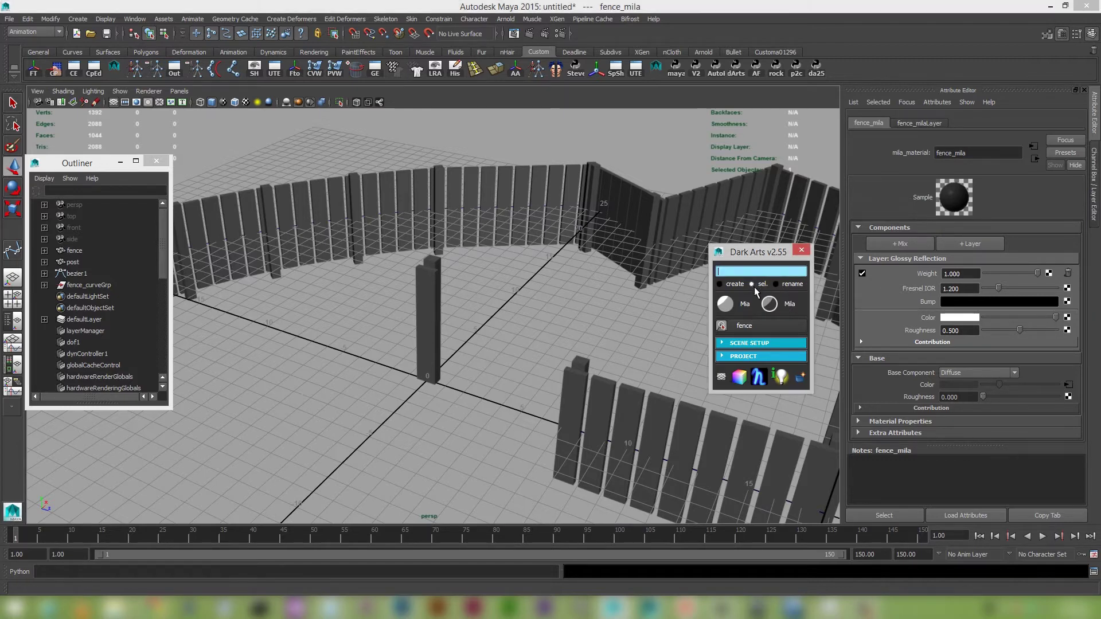
pyautogui.click(779, 308)
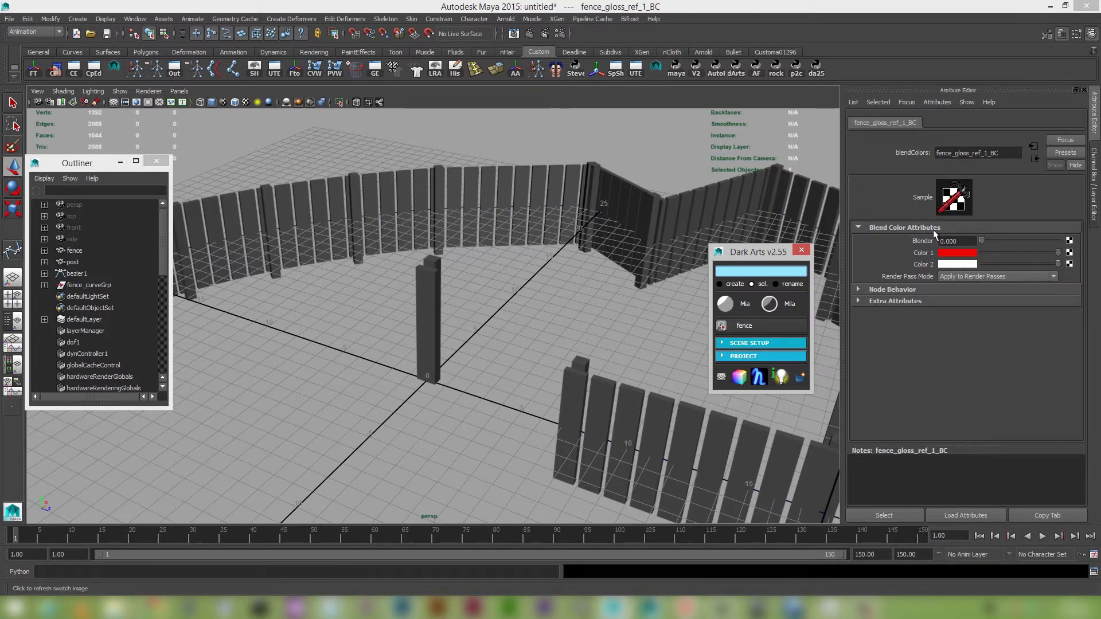
pyautogui.click(780, 308)
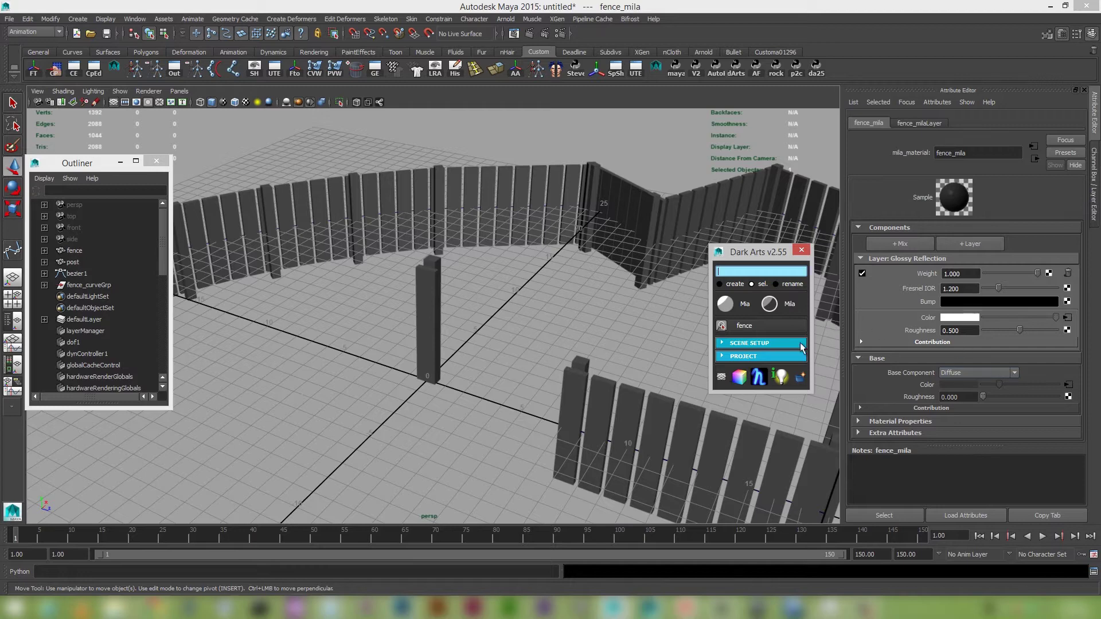
# Select the original plank, open Fast Texturer and keep fence as the material for assignment with the mila shader type.
pyautogui.click(425, 307)
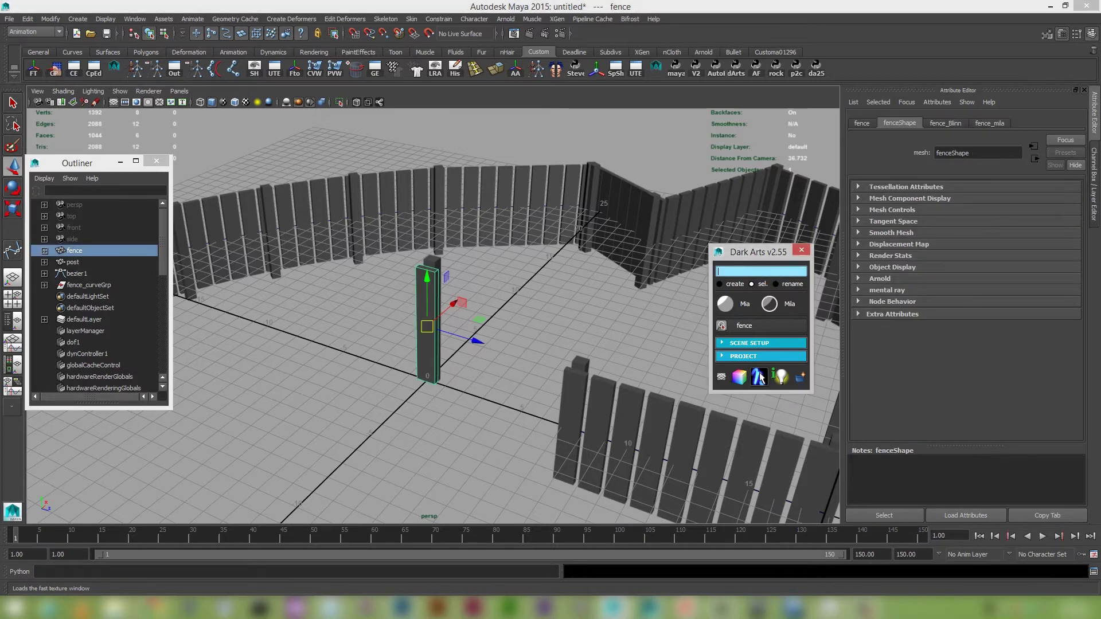
pyautogui.click(759, 377)
pyautogui.keyDown('alt'); pyautogui.moveTo(472, 338); pyautogui.dragTo(480, 343, button='right'); pyautogui.keyUp('alt')
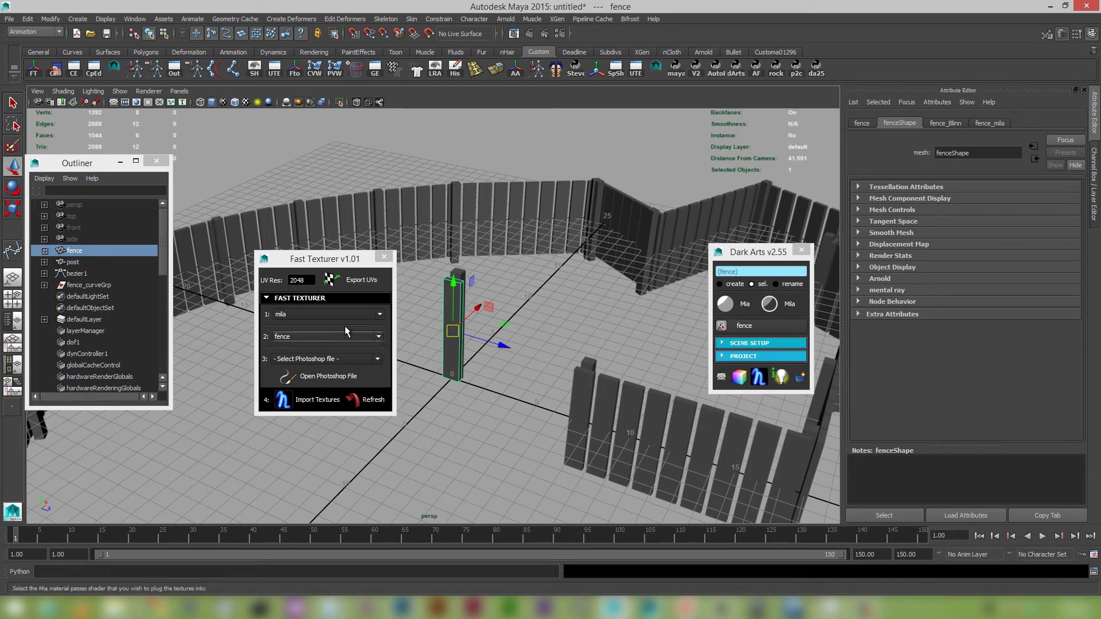
pyautogui.scroll(2, 453, 318)
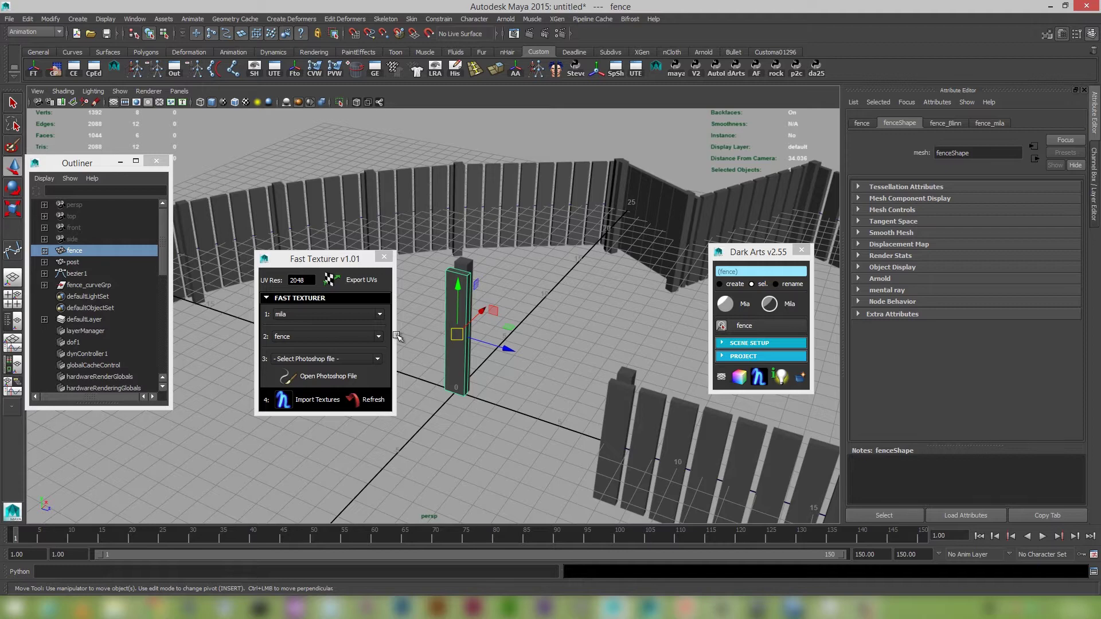
pyautogui.click(374, 336)
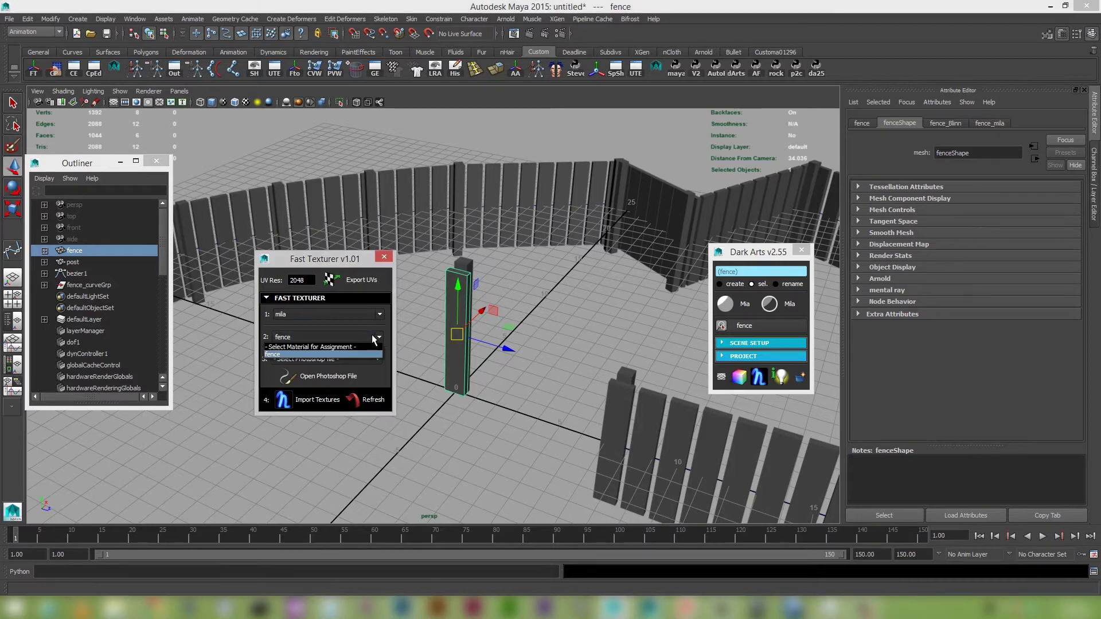
pyautogui.click(372, 336)
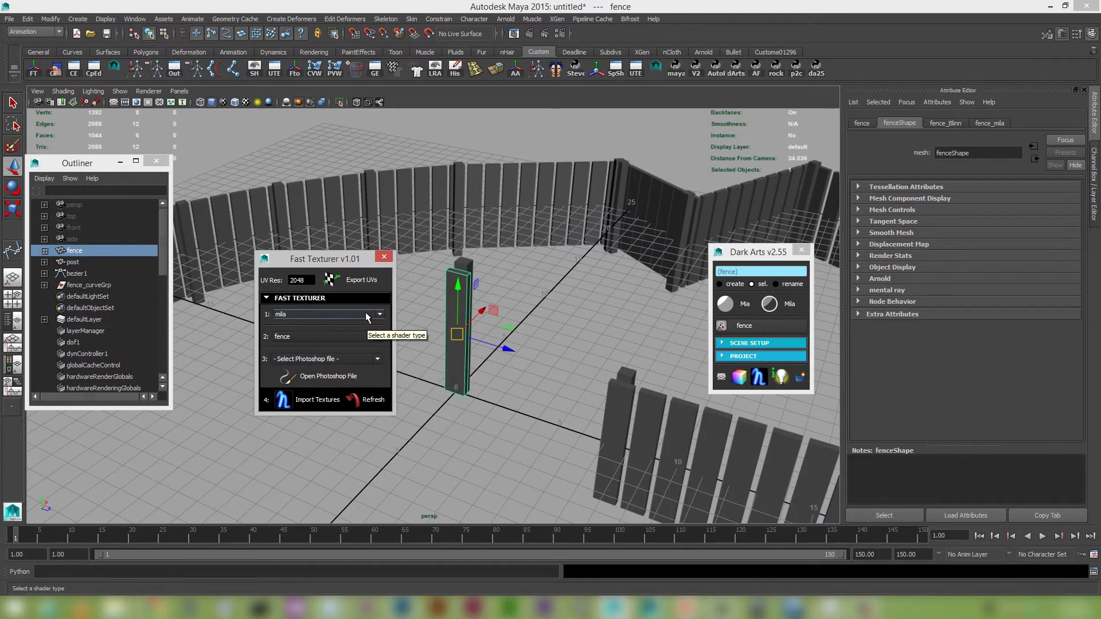
# Export the plank's UVs at 2048, generate the Mila layer groups in fence.psd in Photoshop, and return to Maya.
pyautogui.click(342, 281)
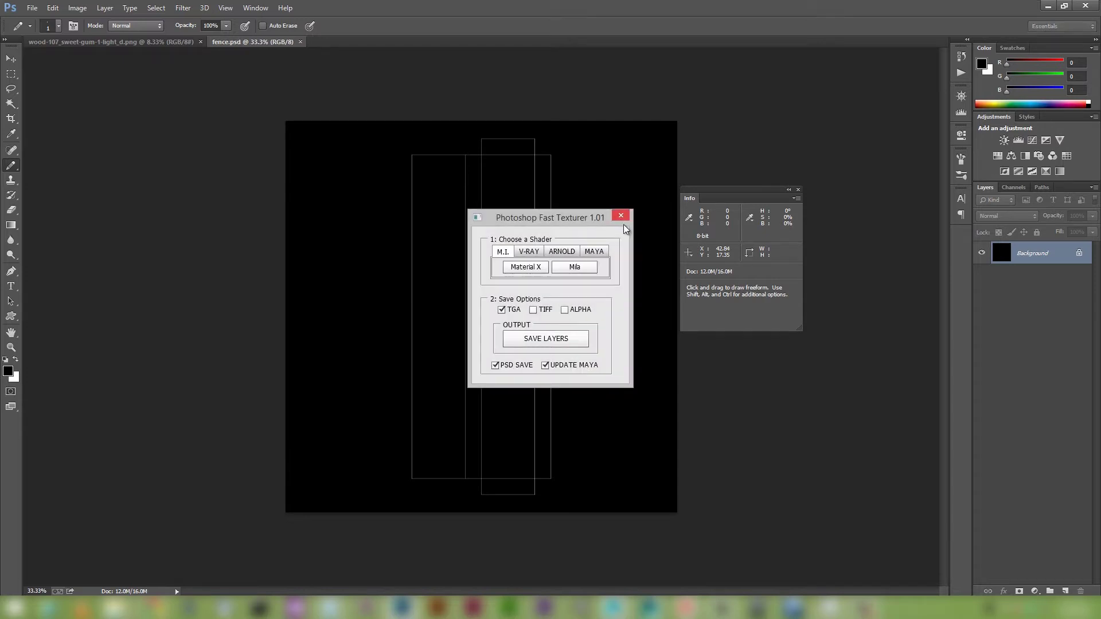
pyautogui.click(578, 268)
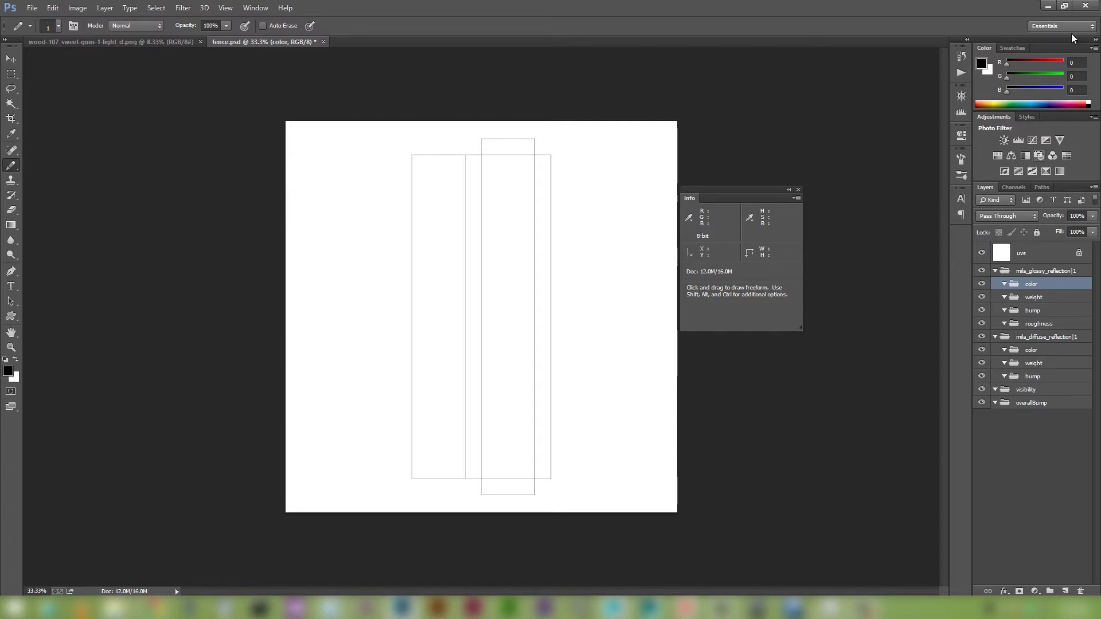
pyautogui.click(1047, 6)
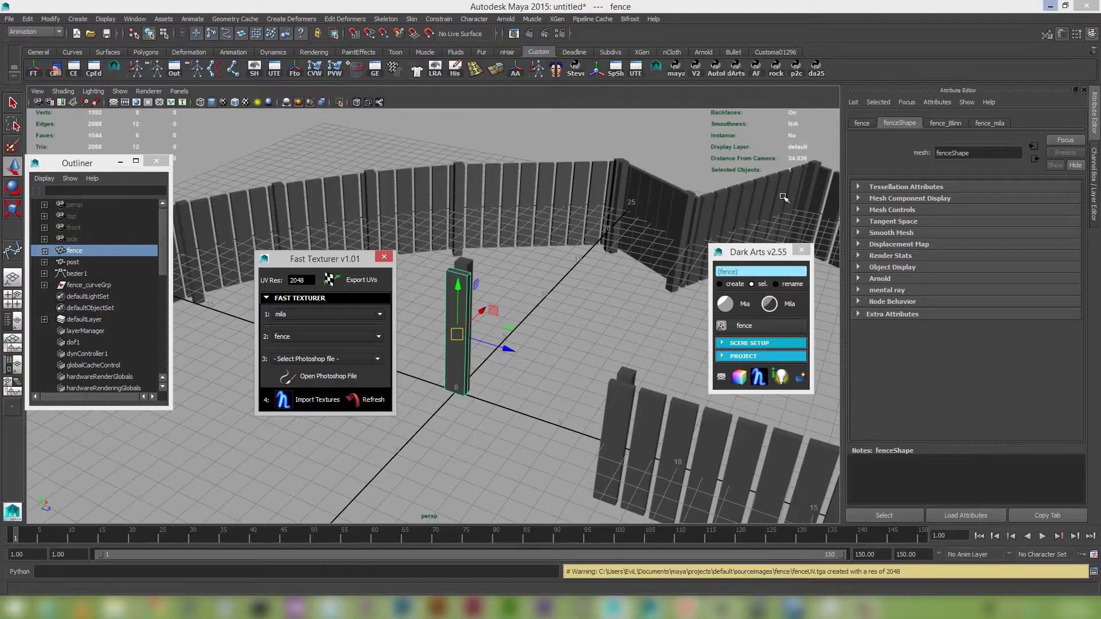
# Reload Fast Texturer, choose fence as the Photoshop file, open its source folder and select fence_mila.txt.
pyautogui.click(759, 379)
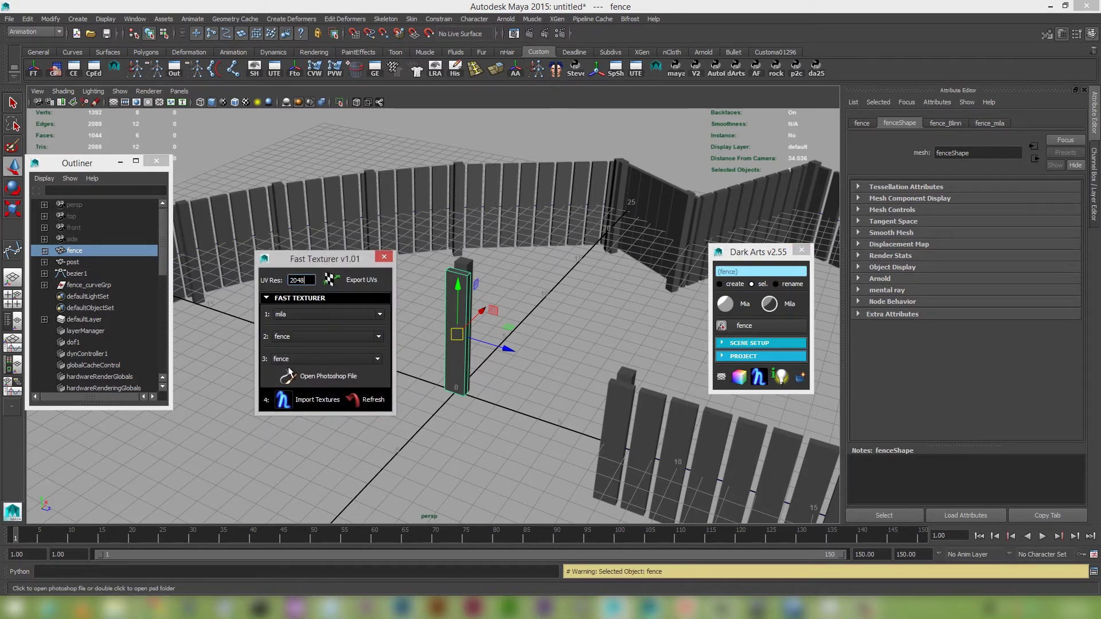
pyautogui.click(340, 360)
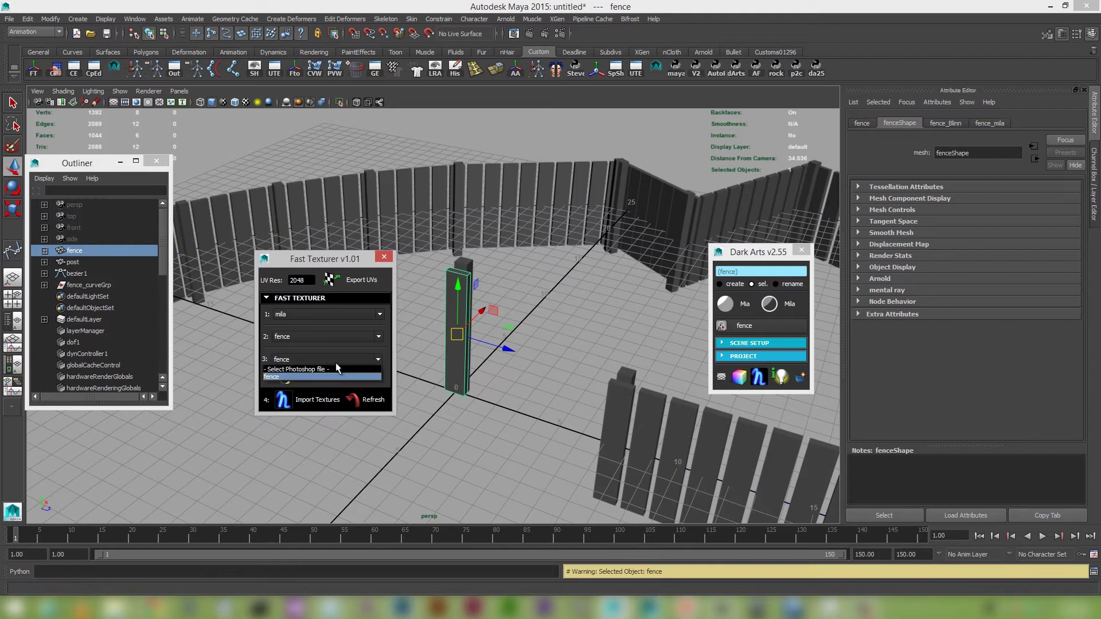
pyautogui.click(336, 377)
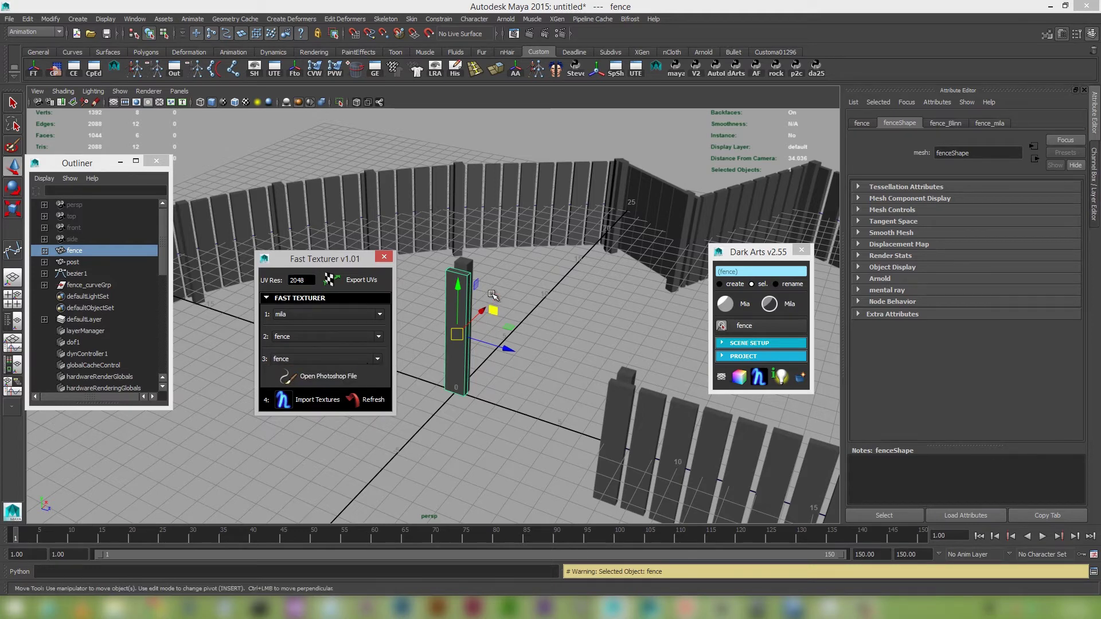
pyautogui.doubleClick(335, 376)
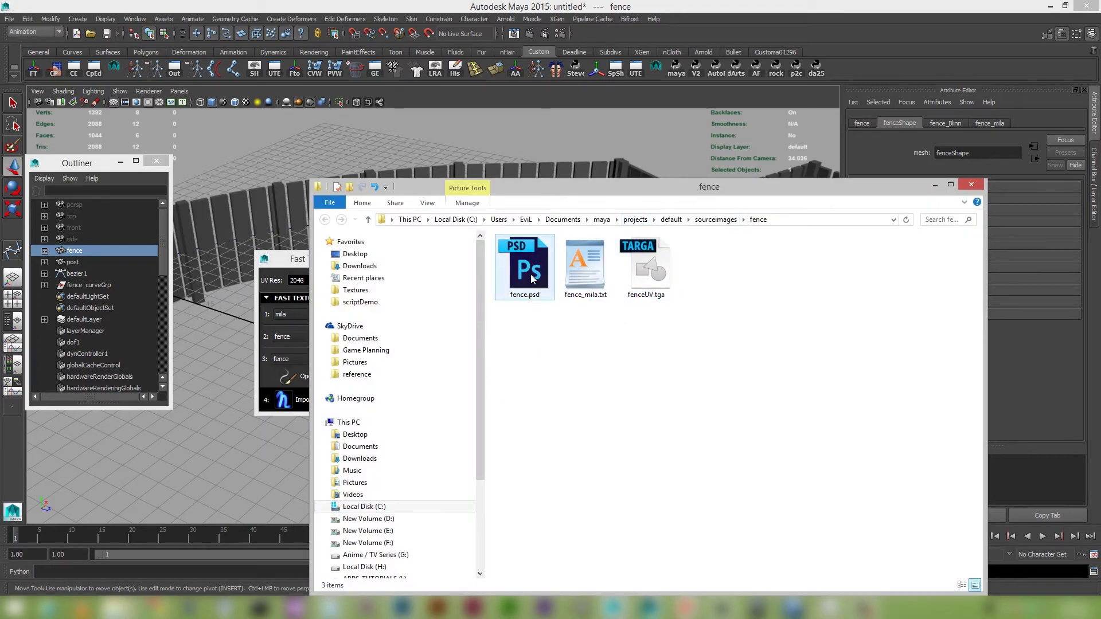
pyautogui.click(574, 265)
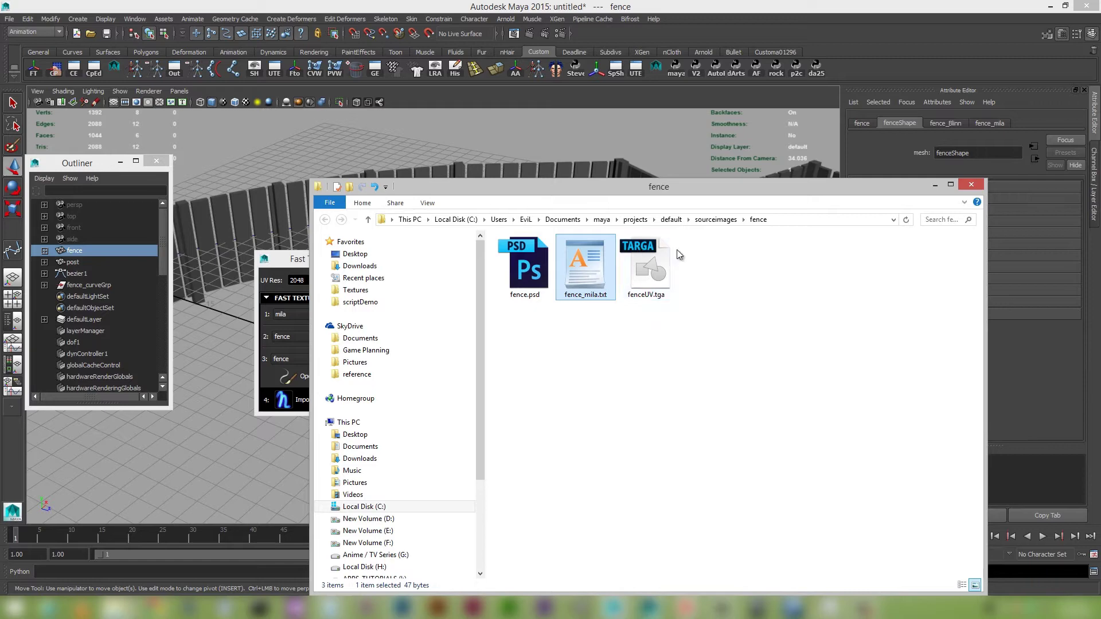
# Read the Mila layer names listed in fence_mila.txt, then close the file and its source folder.
pyautogui.doubleClick(587, 263)
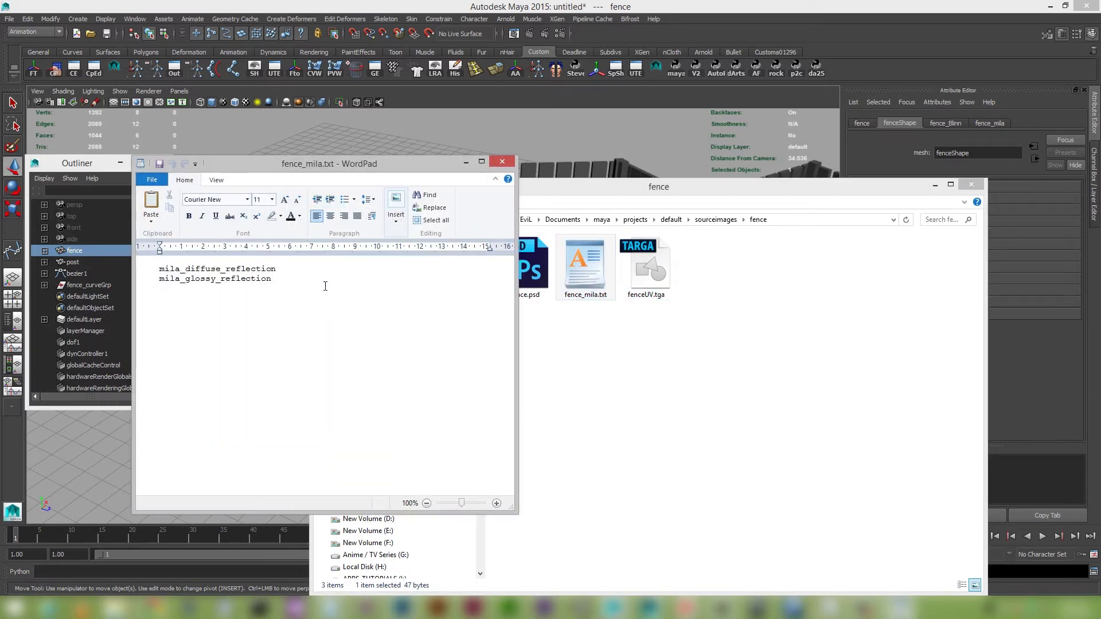
pyautogui.click(503, 162)
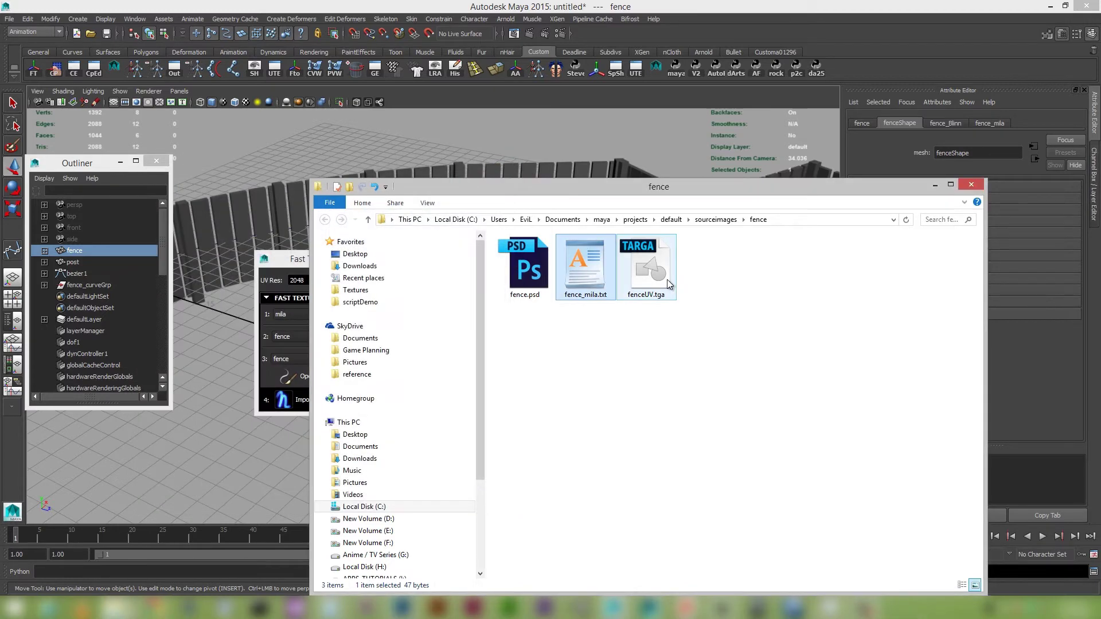
pyautogui.click(978, 187)
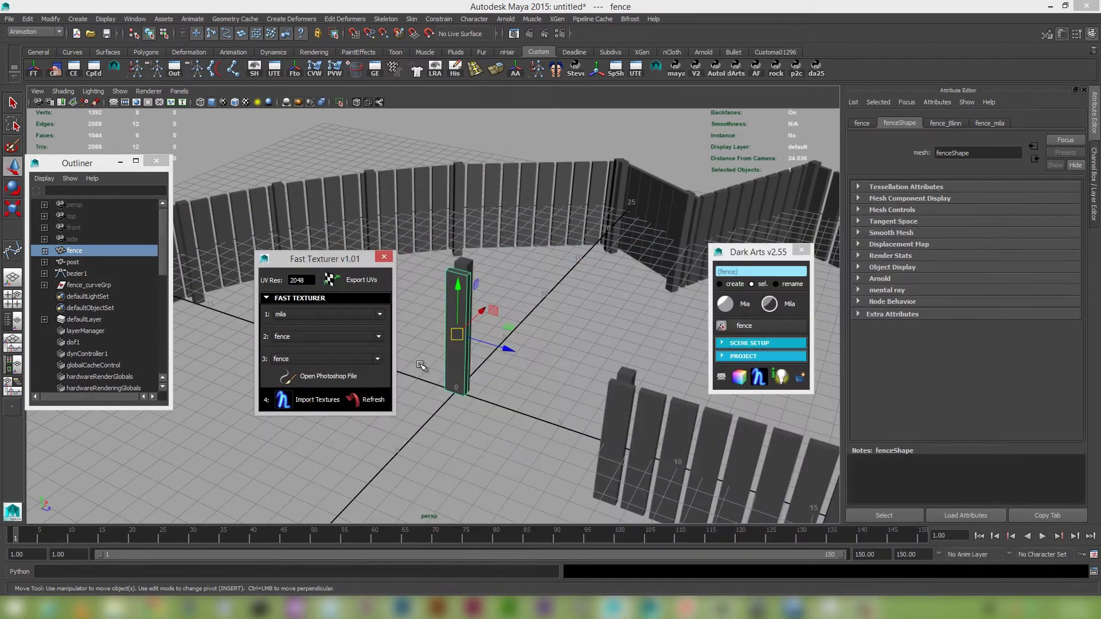
# Open fence.psd in Photoshop from Fast Texturer and paste the copied wood texture into the mila_diffuse_reflection color group.
pyautogui.click(322, 376)
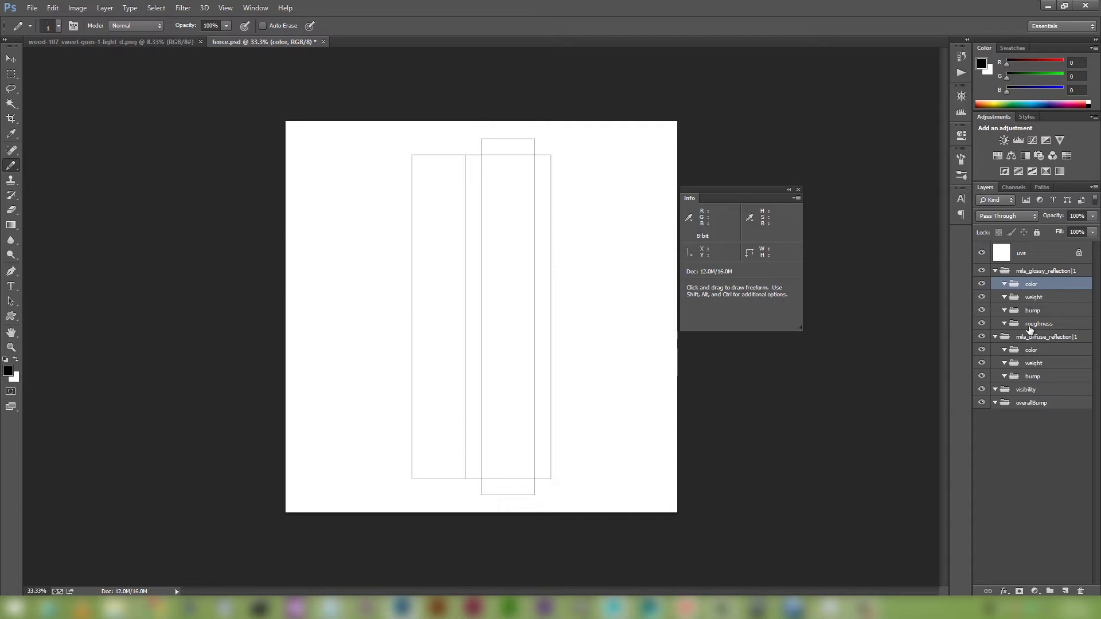
pyautogui.click(154, 42)
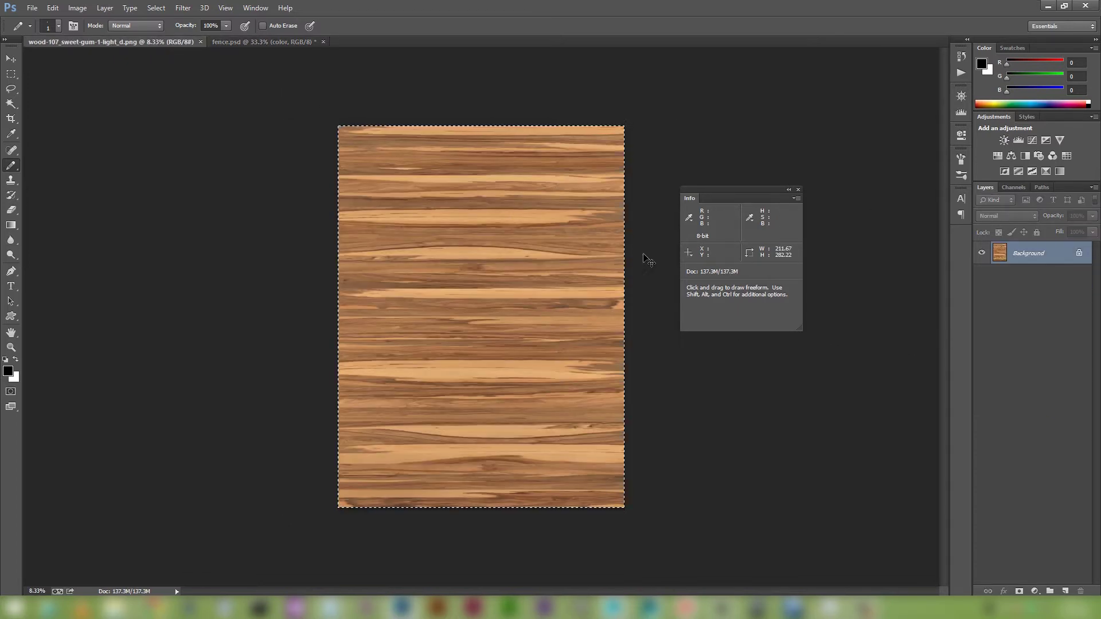
pyautogui.click(292, 43)
pyautogui.click(1041, 366)
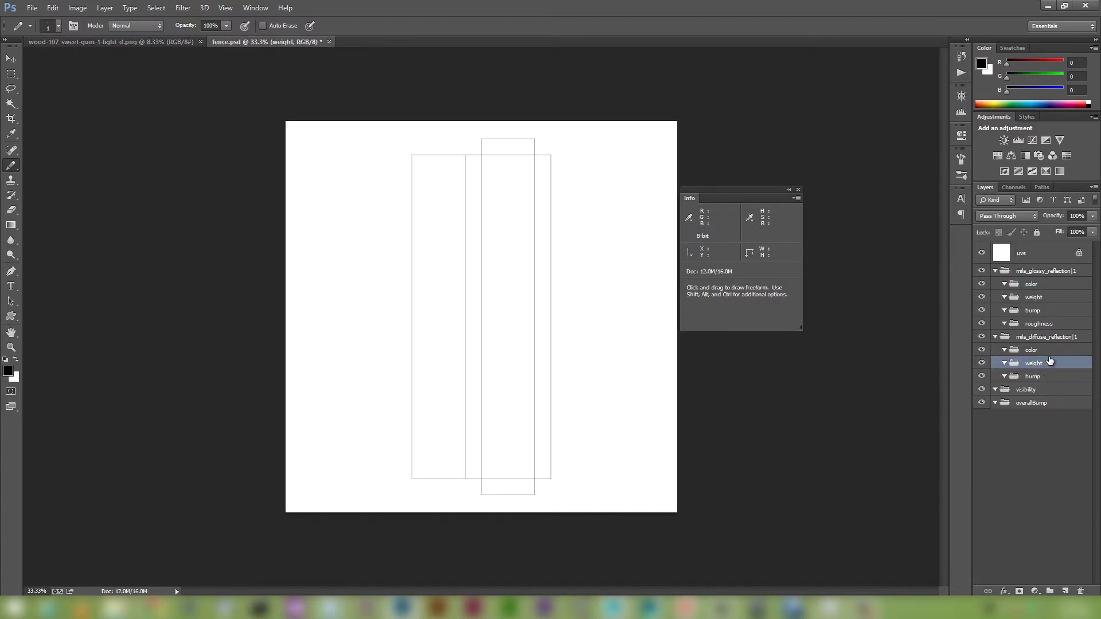
pyautogui.click(1048, 352)
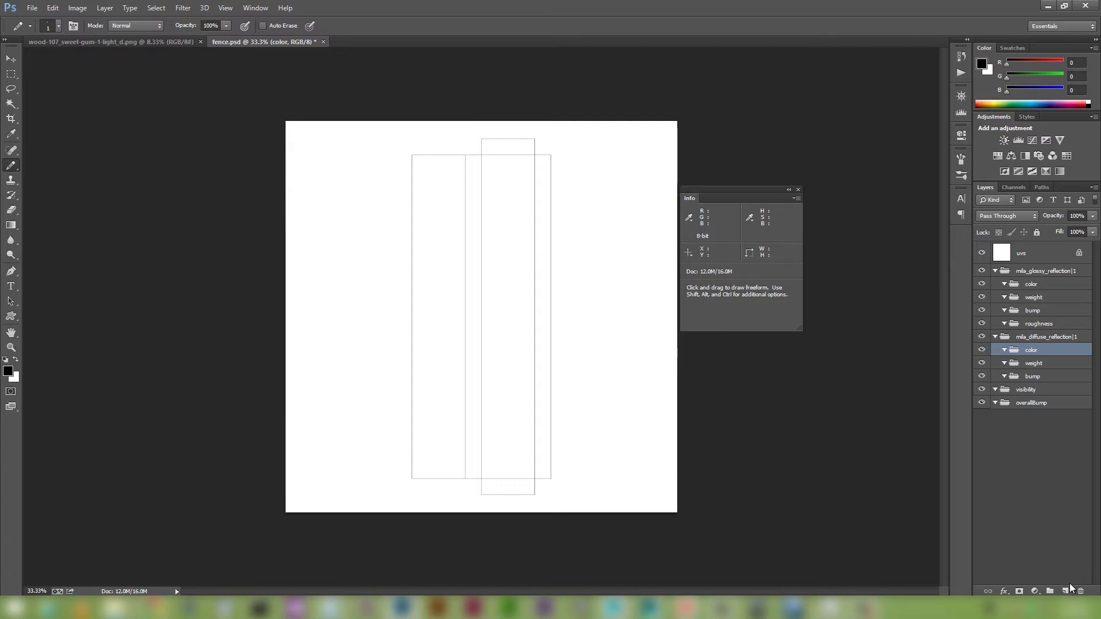
pyautogui.hotkey('ctrl', 'v')
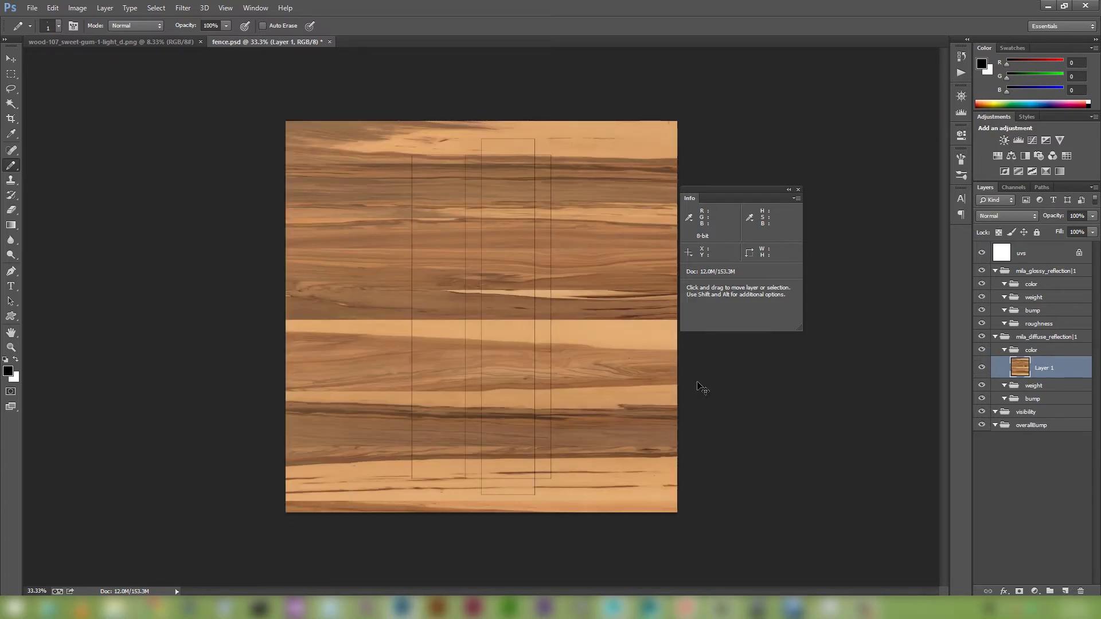
# Scale the pasted wood layer to 10% and move it to the middle of the canvas.
pyautogui.hotkey('ctrl', 't')
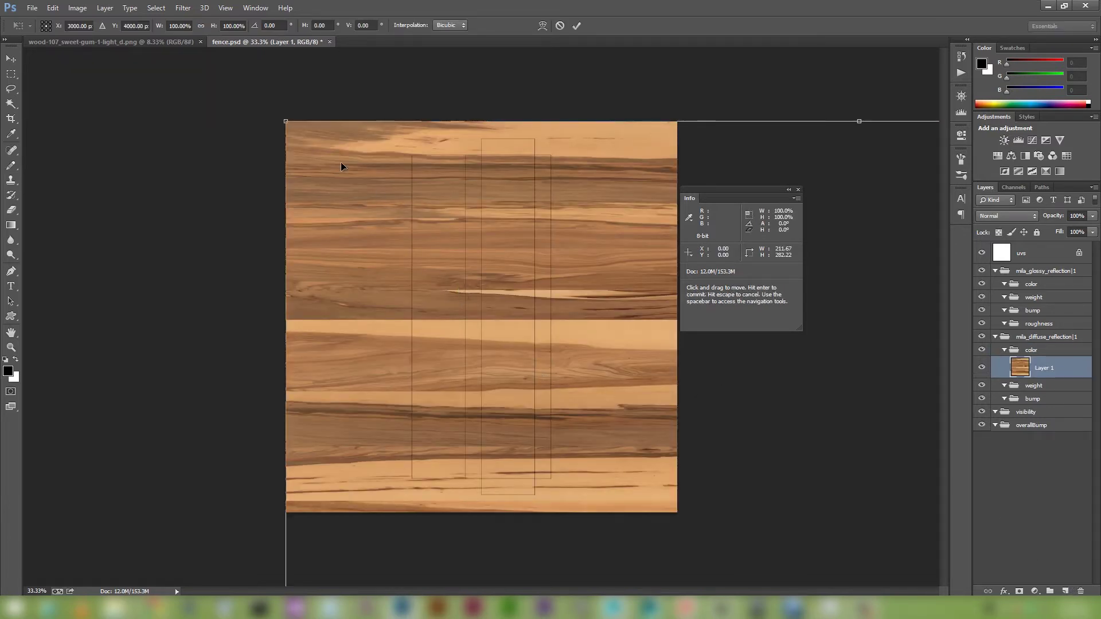
pyautogui.click(171, 23)
pyautogui.write('10')
pyautogui.press('Return')
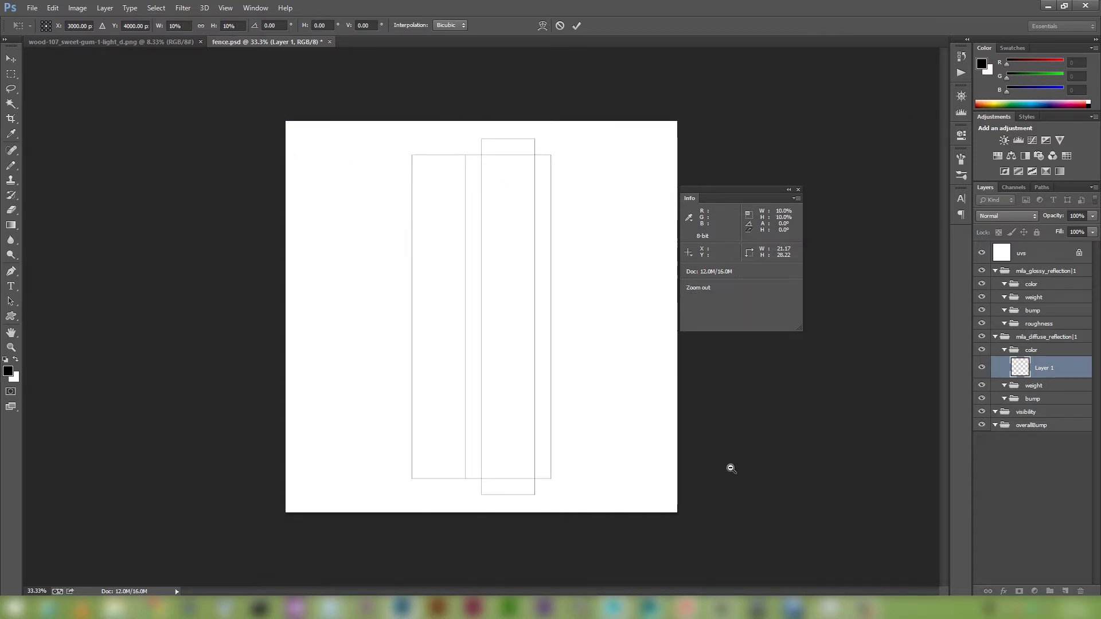
pyautogui.keyDown('alt'); pyautogui.scroll(-3, 728, 465); pyautogui.keyUp('alt')
pyautogui.moveTo(629, 521); pyautogui.dragTo(476, 297)
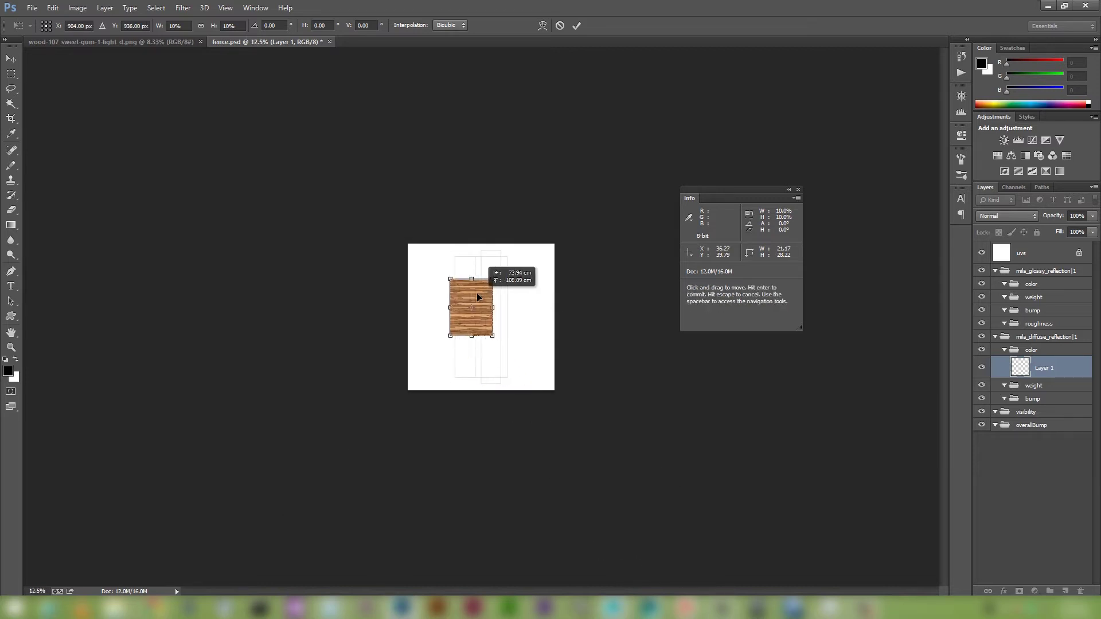
# Rotate the wood layer -90° and enlarge it until it covers the whole canvas, with the grain running vertically.
pyautogui.moveTo(501, 346); pyautogui.dragTo(581, 225)
pyautogui.moveTo(539, 290); pyautogui.dragTo(539, 302)
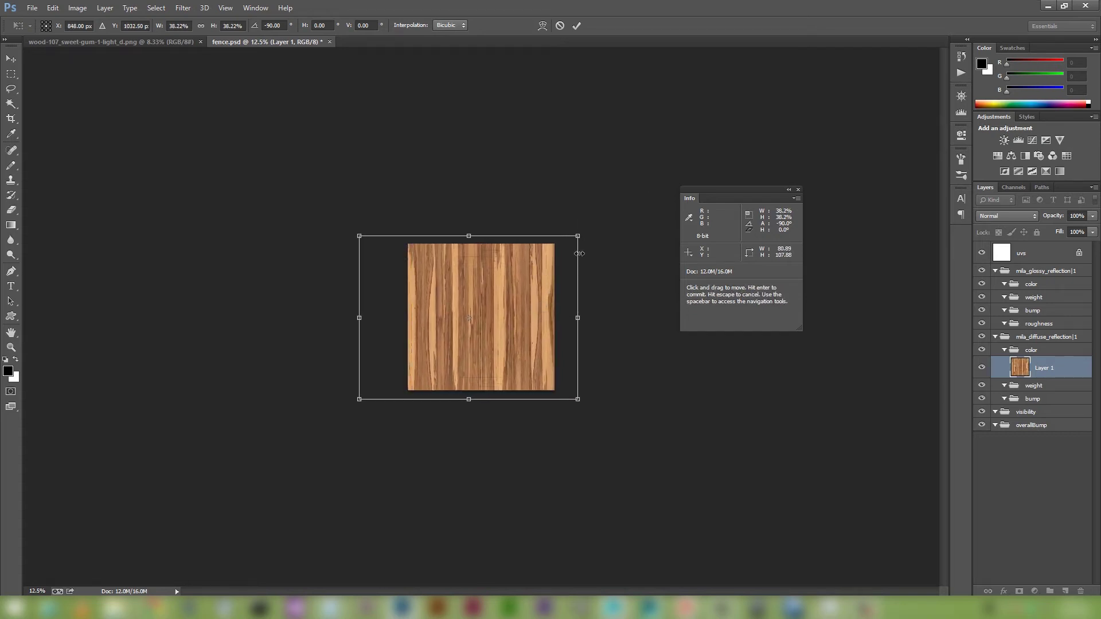
pyautogui.moveTo(578, 236)
pyautogui.mouseDown()
pyautogui.moveTo(573, 244)
pyautogui.moveTo(594, 223)
pyautogui.mouseUp()
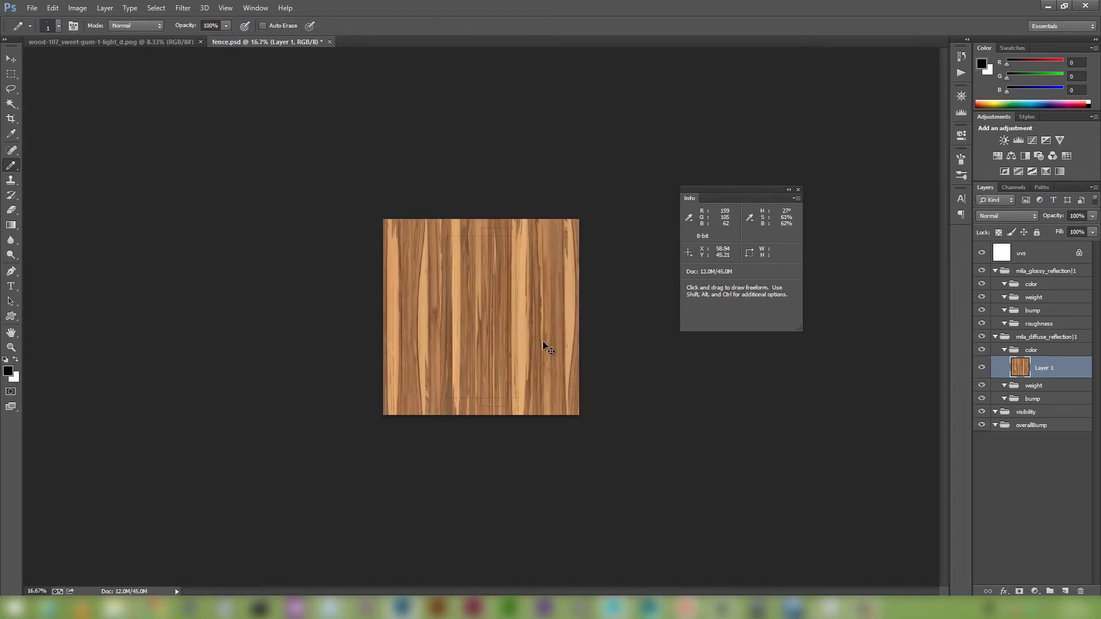
pyautogui.hotkey('ctrl', '+')
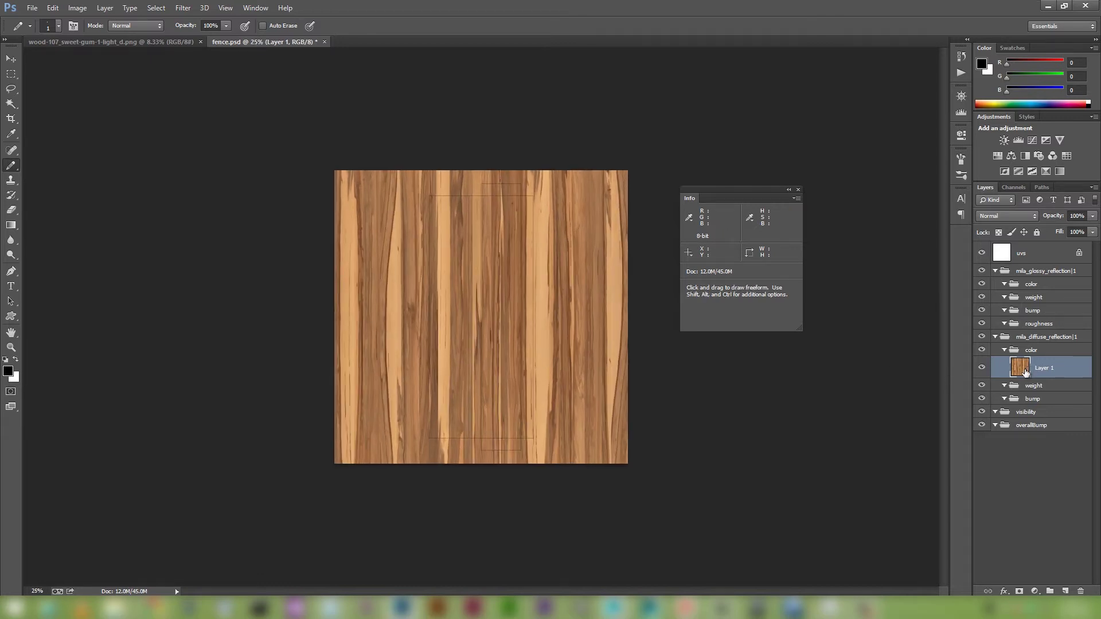
# Copy the wood layer into the mila_glossy_reflection weight group and lower the copy's saturation to about -86.
pyautogui.moveTo(1025, 372); pyautogui.dragTo(1035, 305)
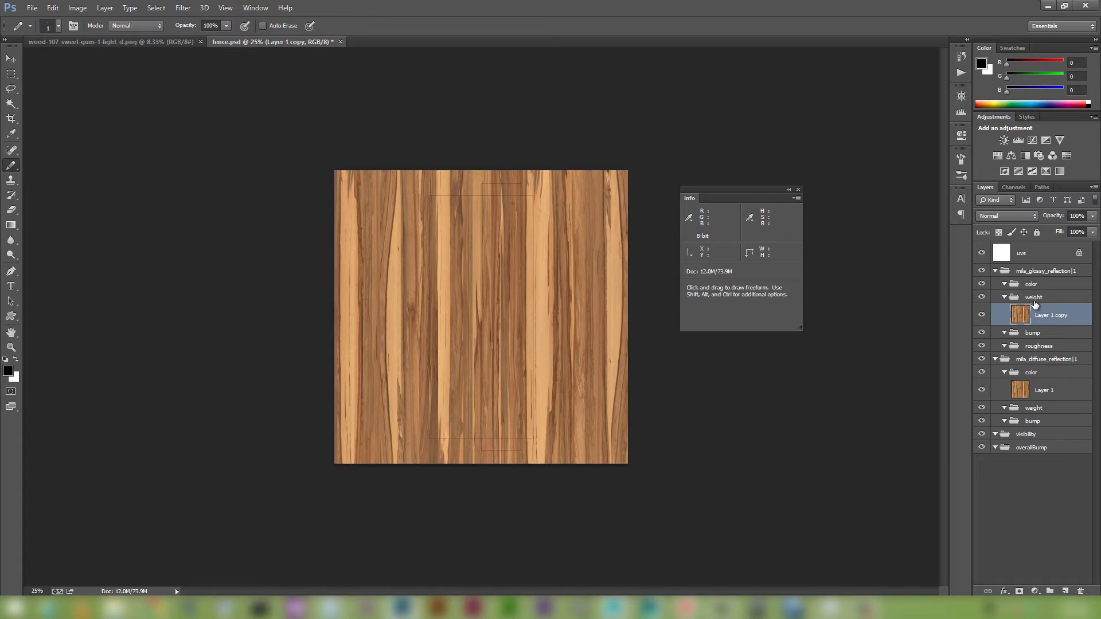
pyautogui.hotkey('ctrl', 'u')
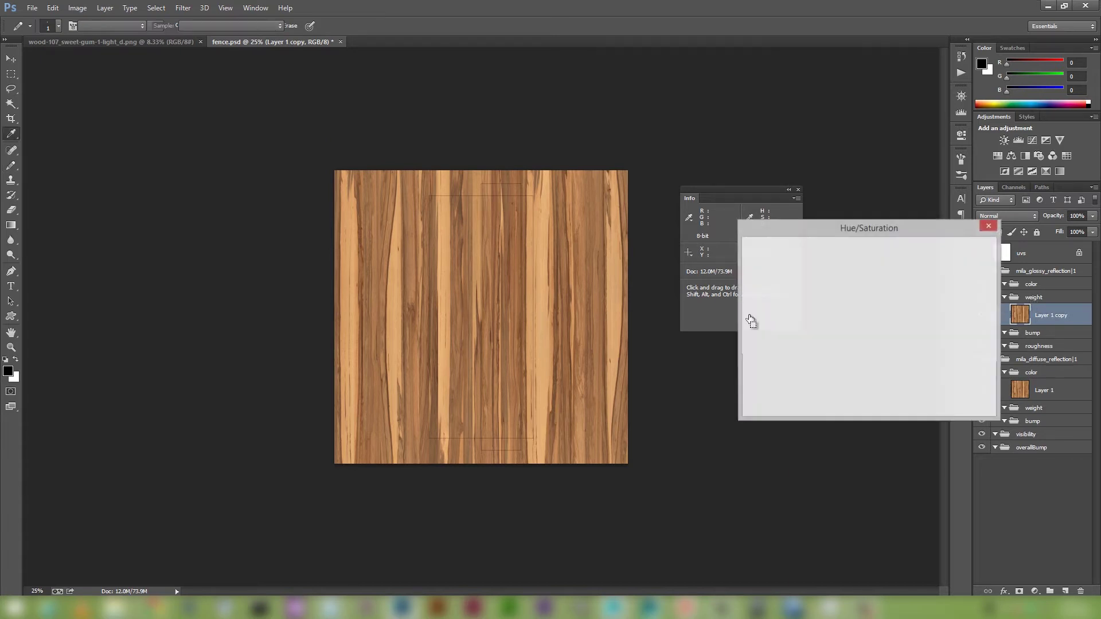
pyautogui.moveTo(835, 332); pyautogui.dragTo(778, 330)
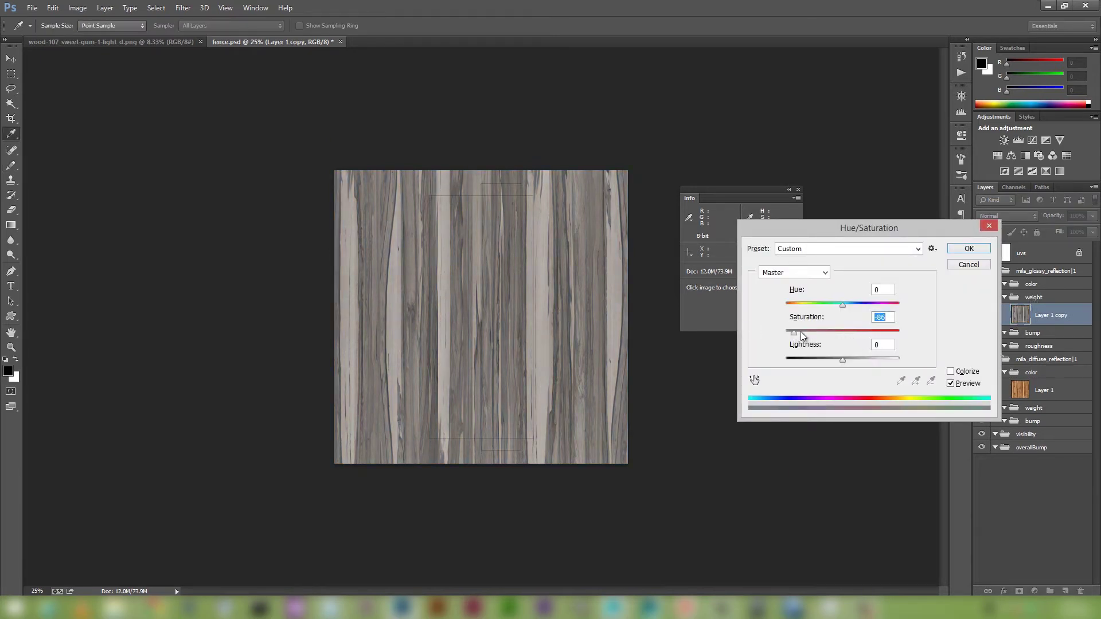
pyautogui.click(966, 248)
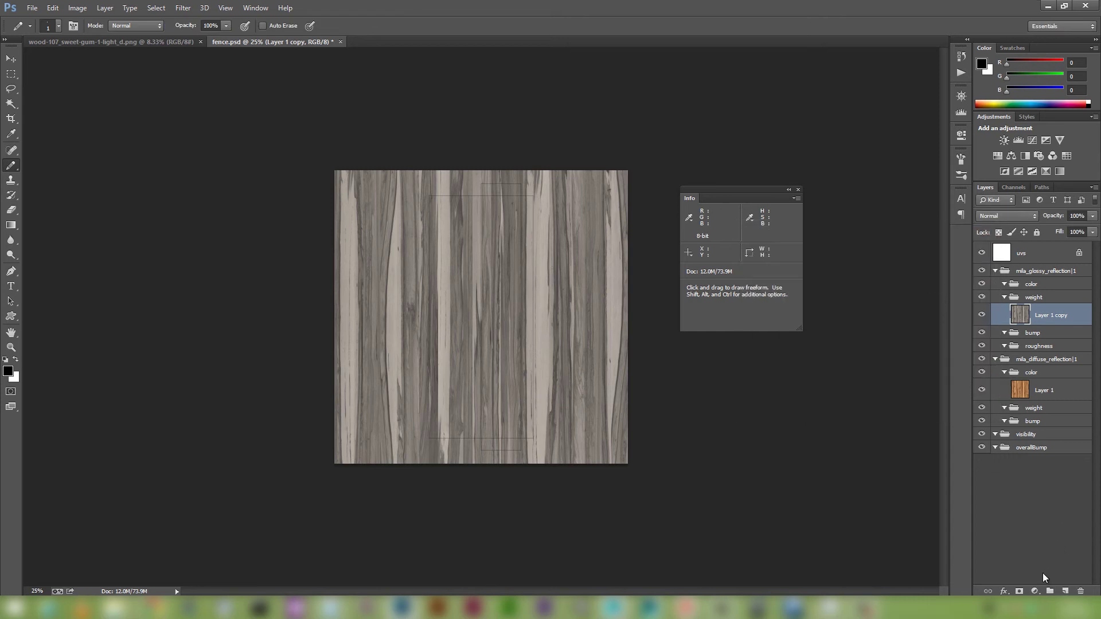
# Add a Curves adjustment above the desaturated wood copy and pull down its dark tones for more contrast.
pyautogui.click(1035, 591)
pyautogui.click(1026, 423)
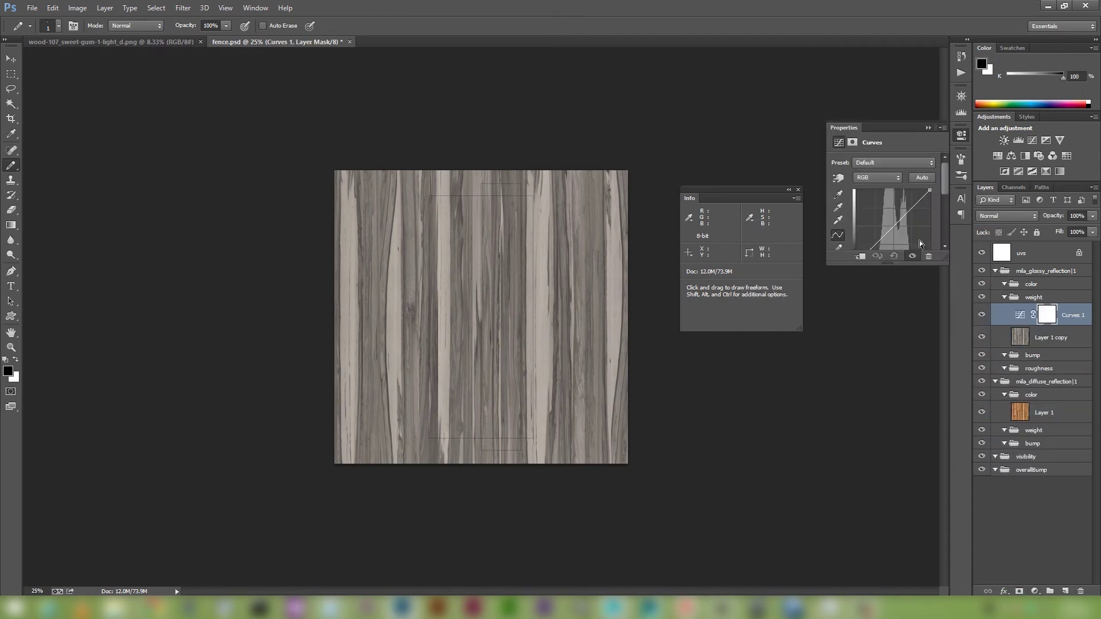
pyautogui.moveTo(884, 235)
pyautogui.mouseDown()
pyautogui.moveTo(900, 215)
pyautogui.moveTo(885, 247)
pyautogui.mouseUp()
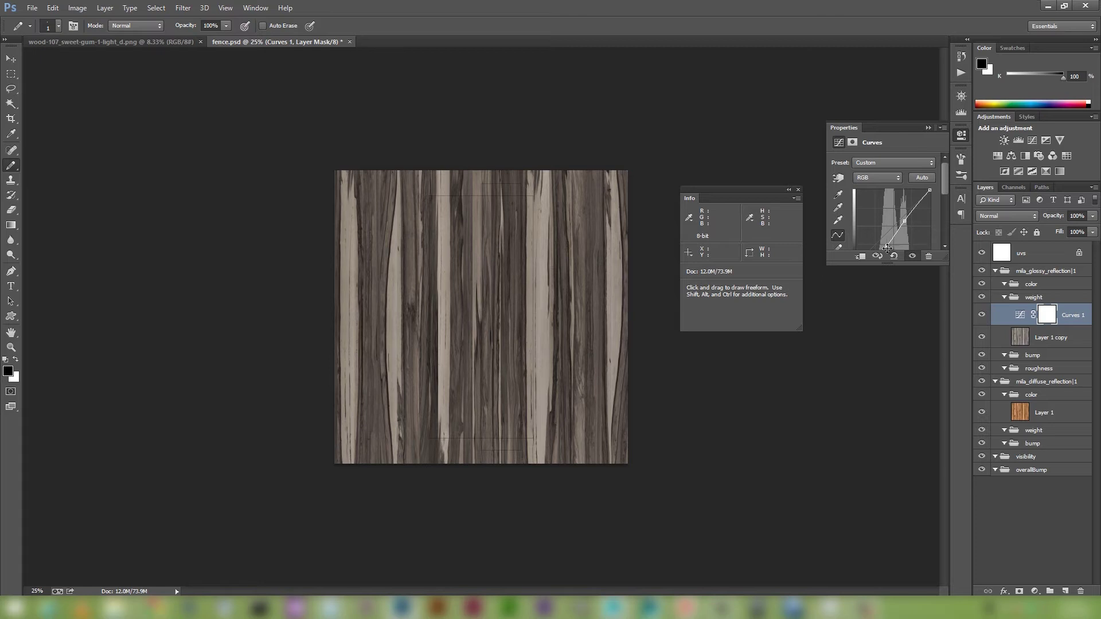
# Save the layers as TGA with Photoshop Fast Texturer, with PSD save and Maya update enabled, and return to Maya.
pyautogui.press('F11')
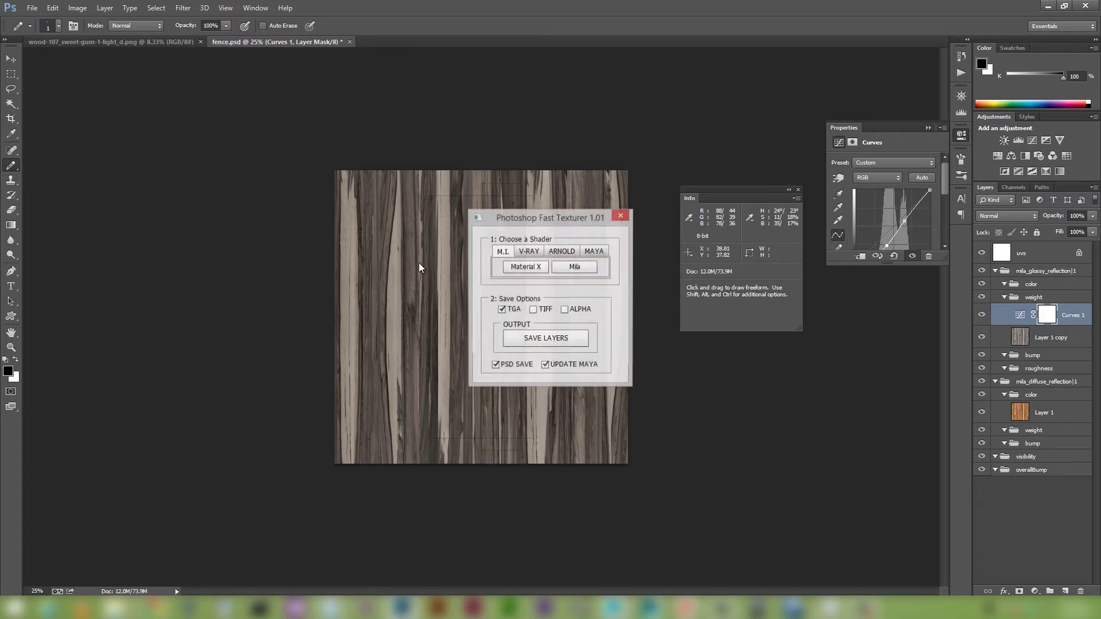
pyautogui.click(556, 339)
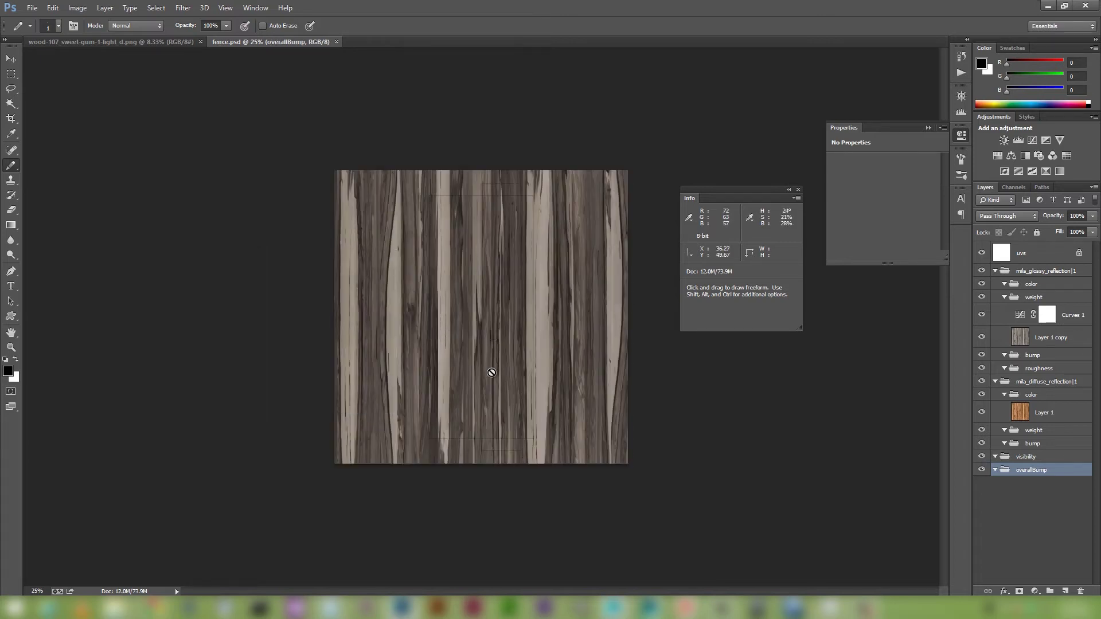
pyautogui.click(402, 608)
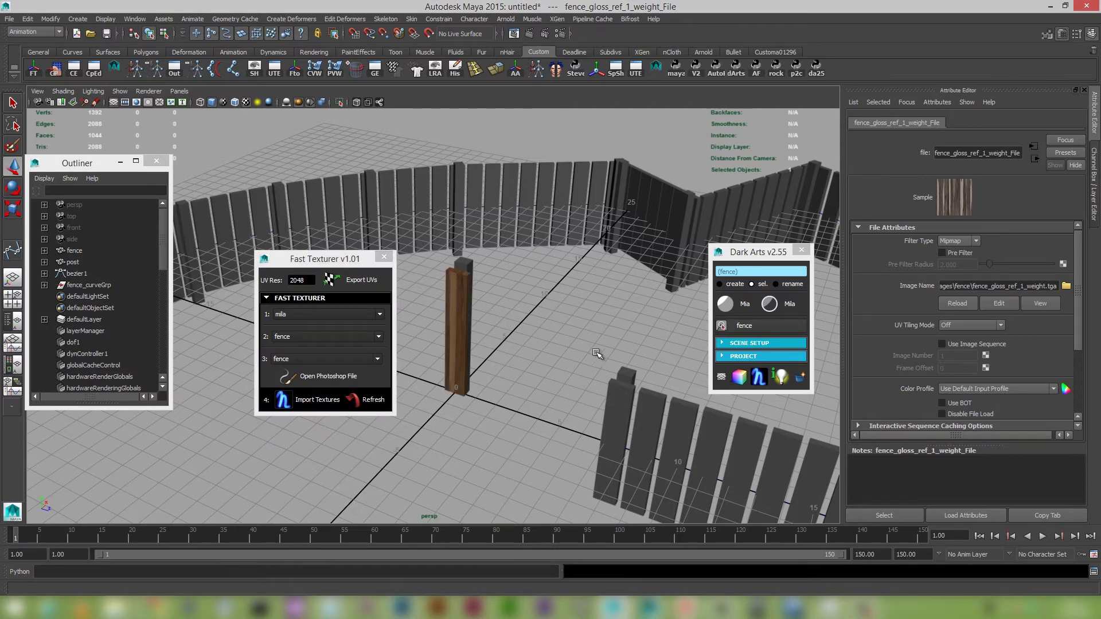
# Select the whole fence_curveGrp and assign the textured fence_Blinn material to it, moving the Dark Arts window off the viewport.
pyautogui.keyDown('alt'); pyautogui.moveTo(596, 354); pyautogui.dragTo(481, 315); pyautogui.keyUp('alt')
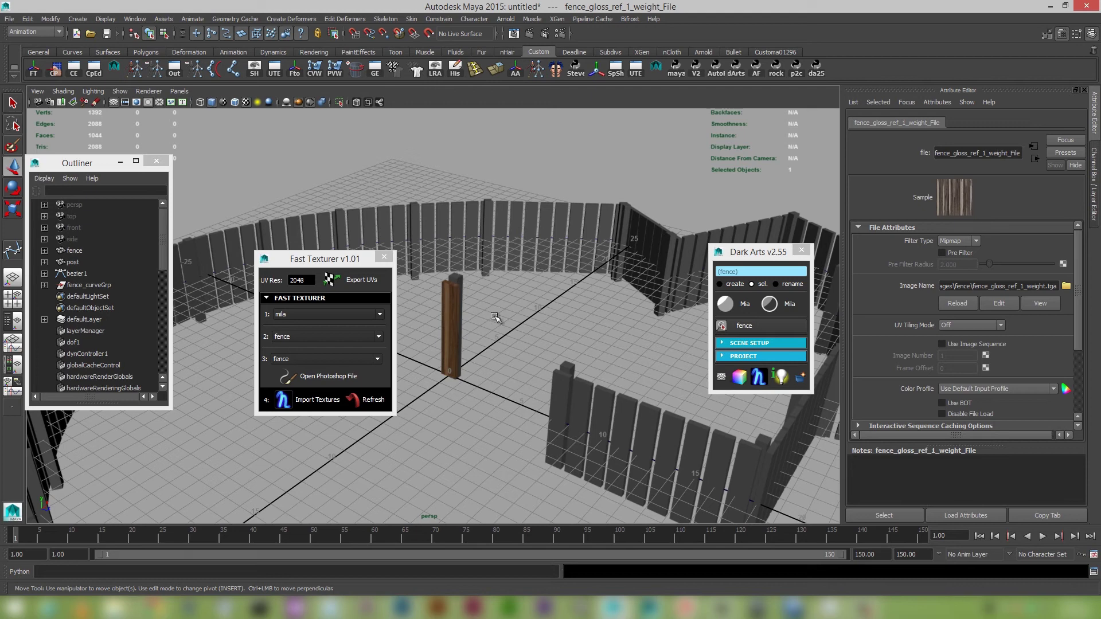
pyautogui.keyDown('alt'); pyautogui.moveTo(611, 375); pyautogui.dragTo(593, 392); pyautogui.keyUp('alt')
pyautogui.keyDown('alt'); pyautogui.moveTo(448, 311); pyautogui.dragTo(568, 380, button='right'); pyautogui.keyUp('alt')
pyautogui.click(467, 319)
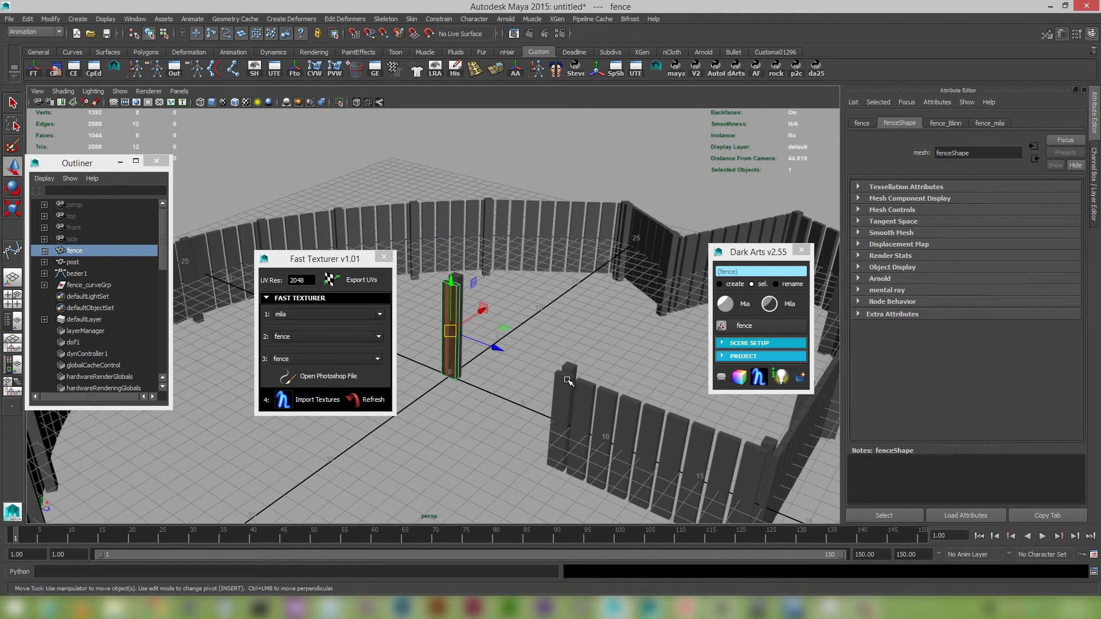
pyautogui.click(568, 381)
pyautogui.press('Up')
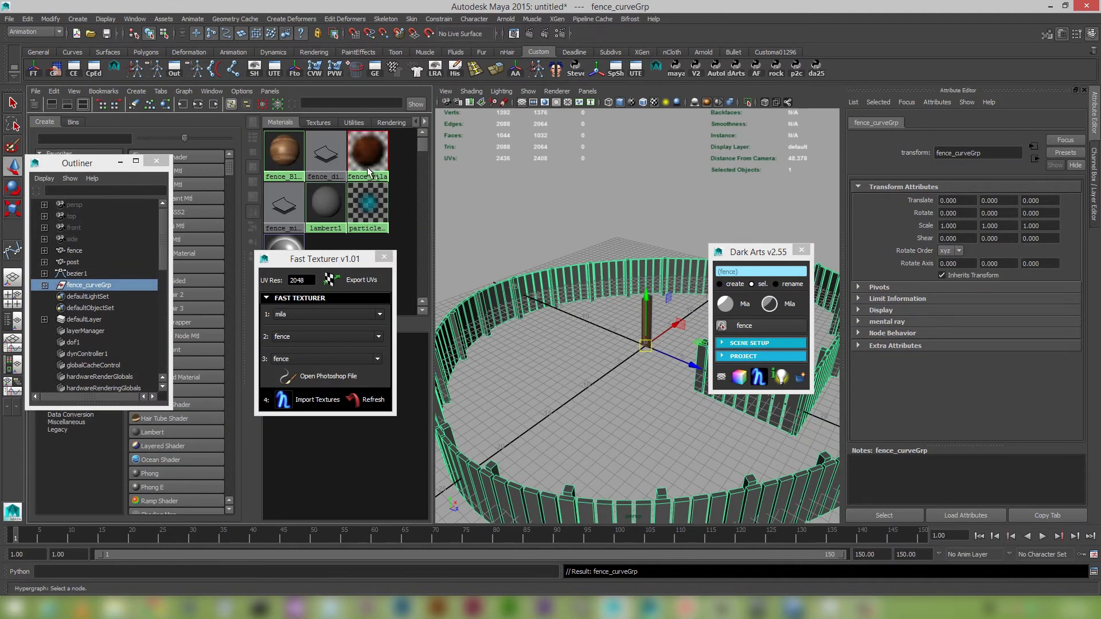
pyautogui.moveTo(283, 152); pyautogui.dragTo(284, 123, button='right')
pyautogui.moveTo(785, 258); pyautogui.dragTo(999, 256)
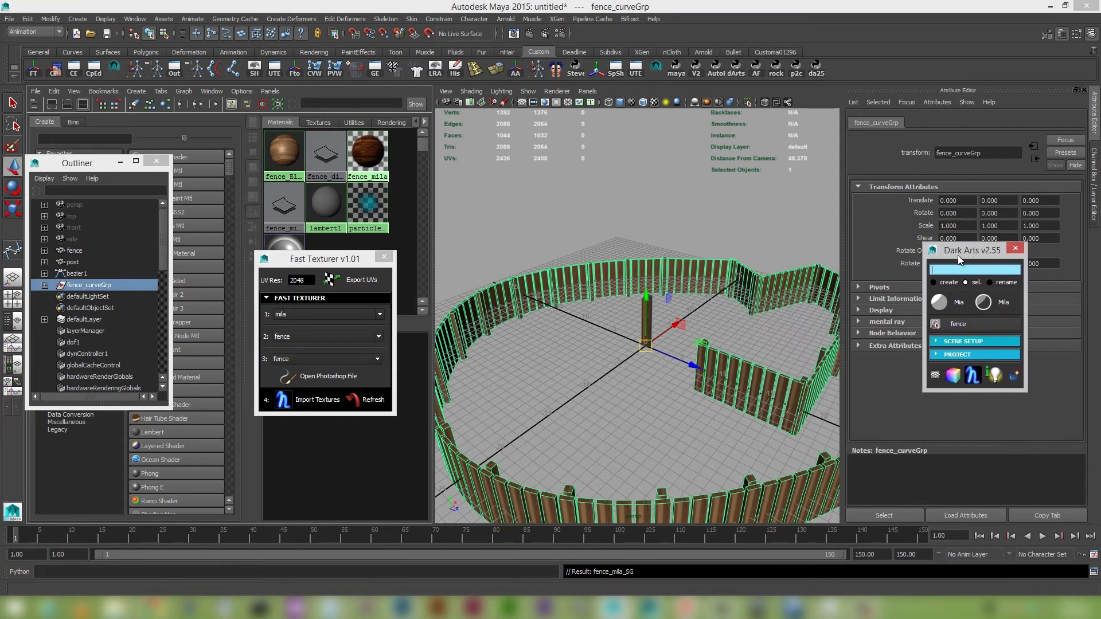
pyautogui.scroll(5, 716, 360)
pyautogui.scroll(-5, 717, 361)
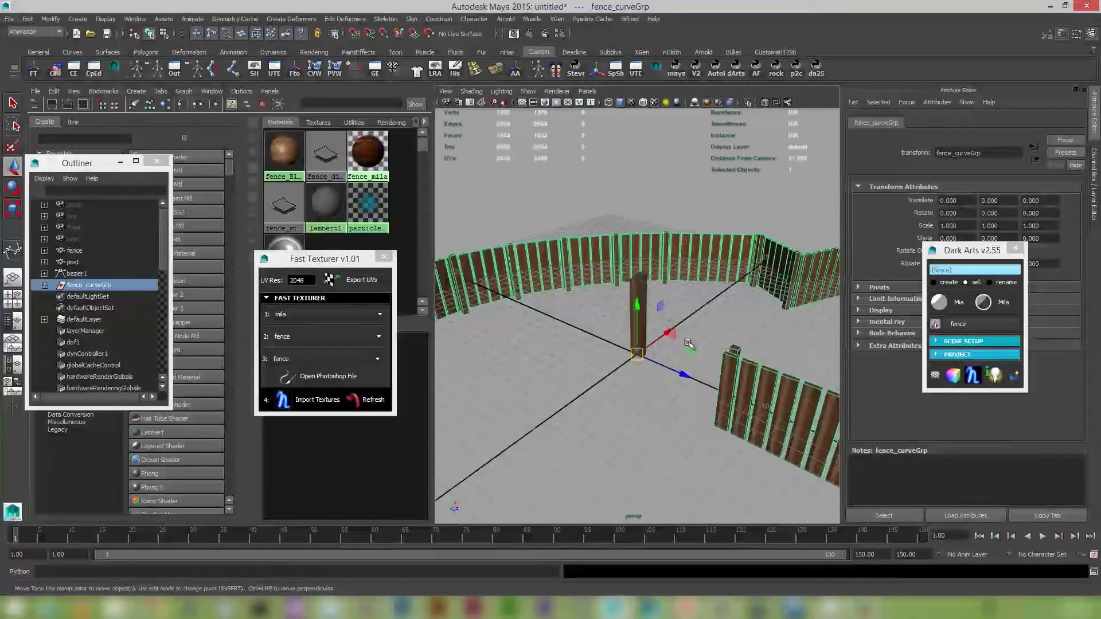
# Select the original post and assign the fence_Blinn material to it.
pyautogui.click(646, 276)
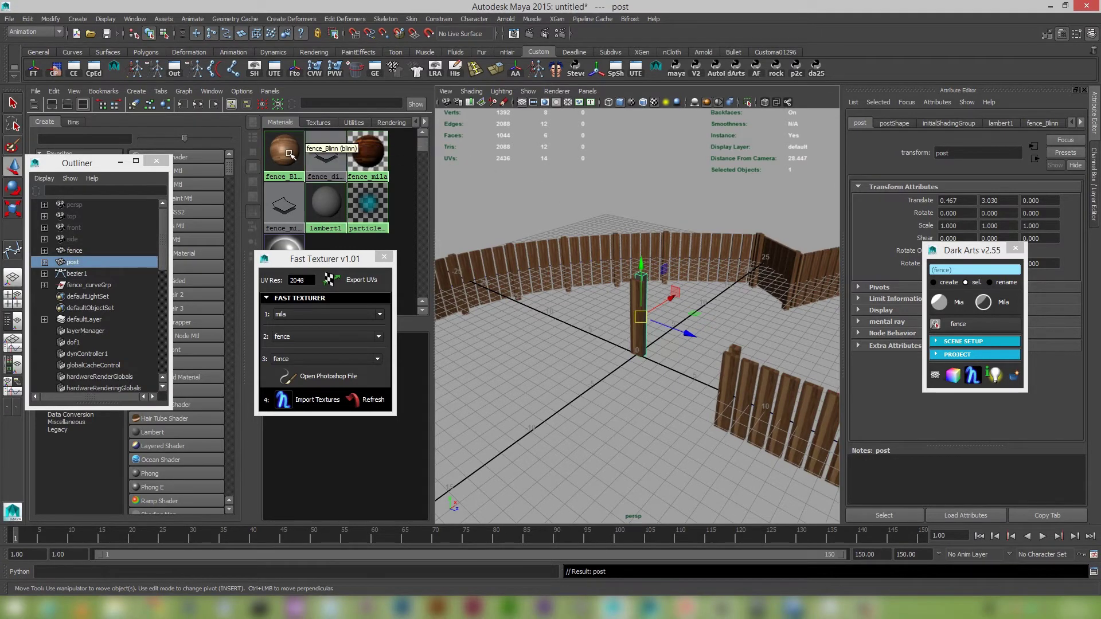
pyautogui.moveTo(290, 154); pyautogui.dragTo(295, 125, button='right')
pyautogui.scroll(-5, 588, 349)
pyautogui.scroll(5, 589, 350)
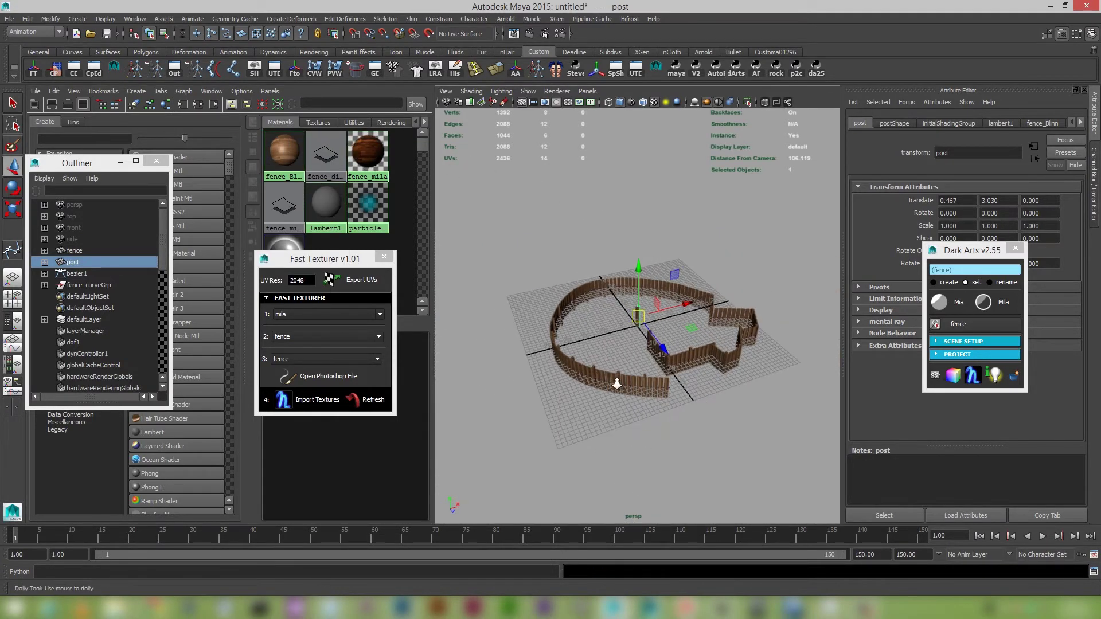
# Select fence_curveGrp through one of its pieces and run Dark Arts' Snap pivot to base on the group.
pyautogui.keyDown('alt'); pyautogui.moveTo(763, 440); pyautogui.dragTo(717, 372); pyautogui.keyUp('alt')
pyautogui.click(703, 398)
pyautogui.press('Up')
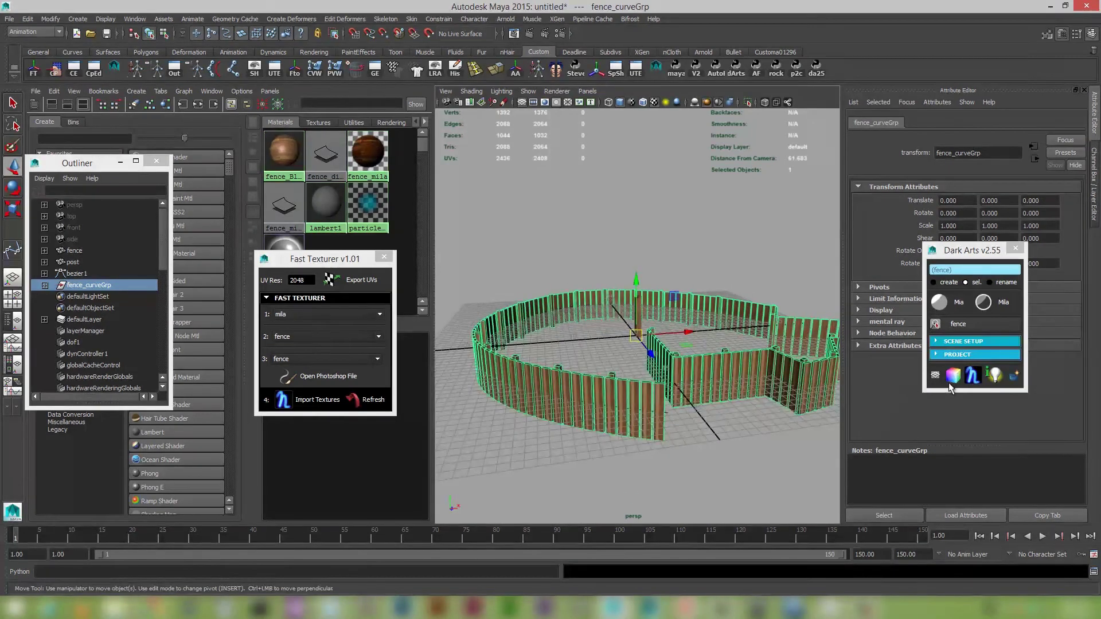
pyautogui.click(935, 376)
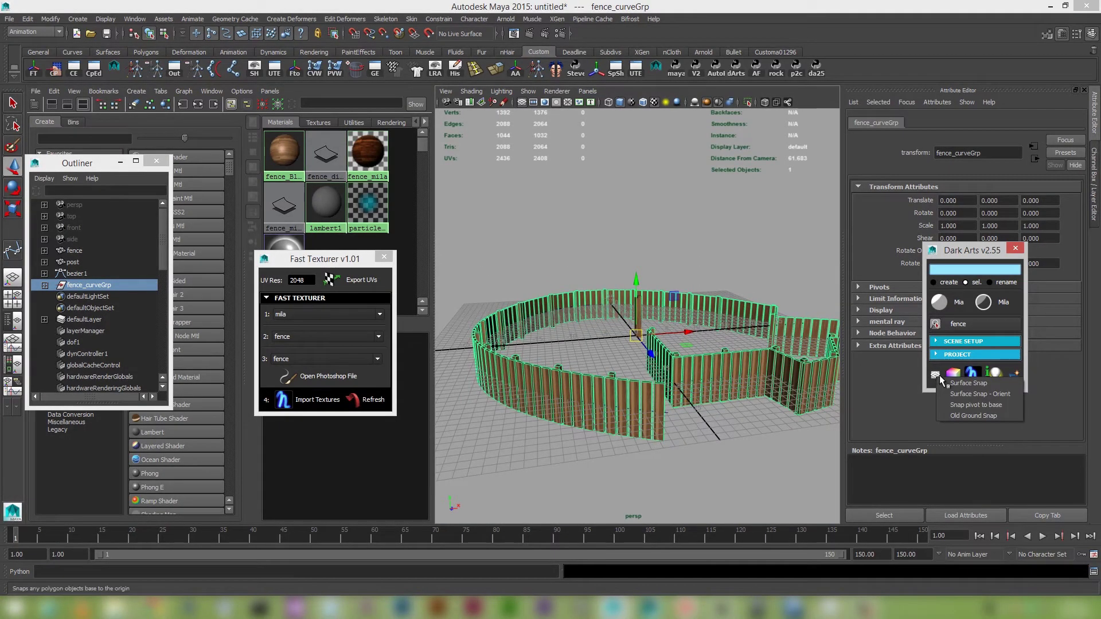
pyautogui.click(995, 404)
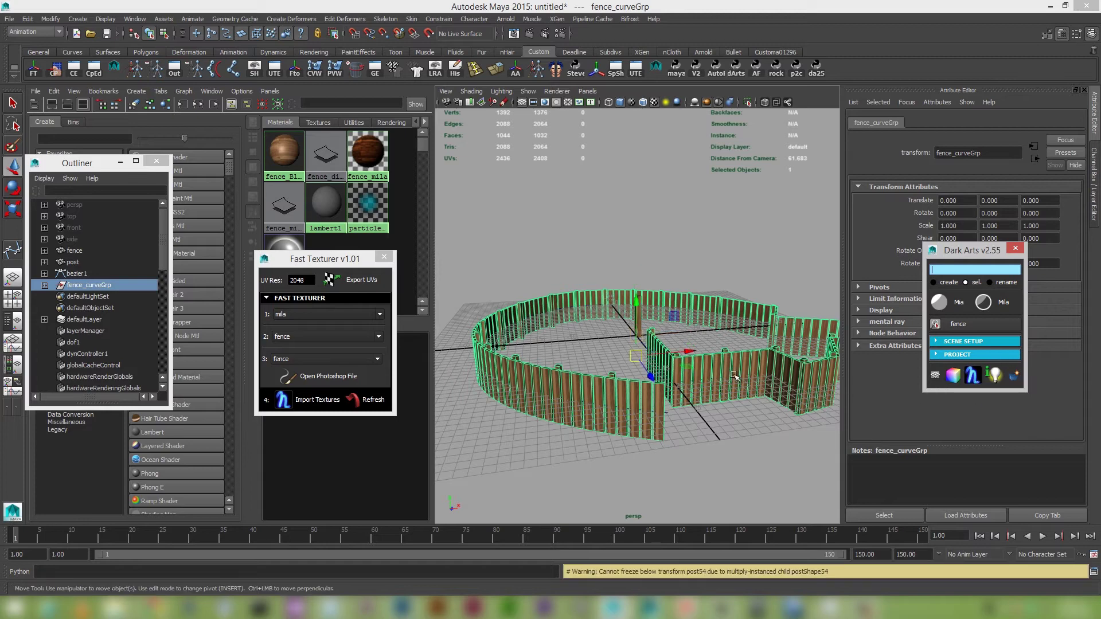
# Select all fence planks, posts and the curve together and run Snap pivot to base on them.
pyautogui.moveTo(736, 377)
pyautogui.keyDown('alt'); pyautogui.mouseDown()
pyautogui.moveTo(724, 371)
pyautogui.moveTo(742, 383)
pyautogui.moveTo(737, 358)
pyautogui.moveTo(739, 370)
pyautogui.mouseUp(); pyautogui.keyUp('alt')
pyautogui.moveTo(493, 272); pyautogui.dragTo(829, 408)
pyautogui.click(936, 377)
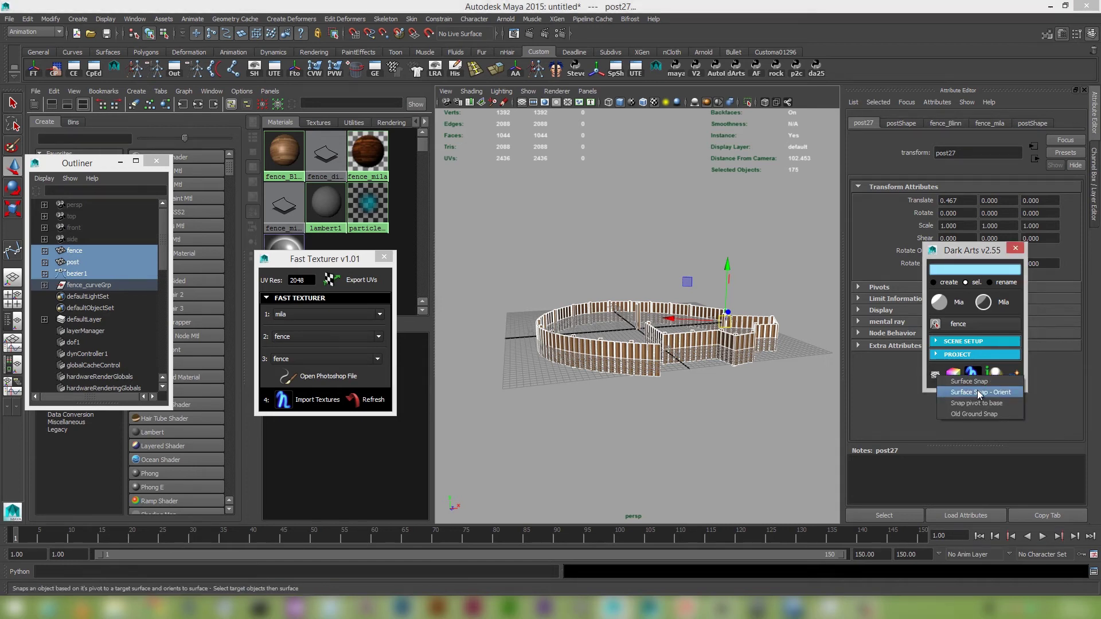
pyautogui.click(993, 403)
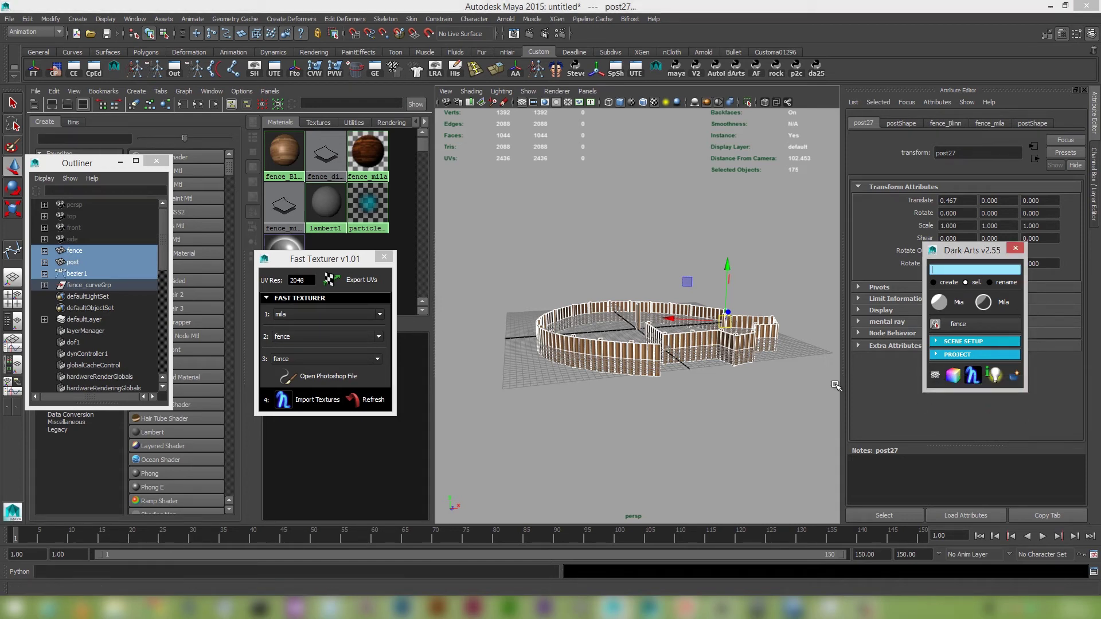
# Select the whole fence_curveGrp through one of its planks and snap it up to the ground with Dark Arts, reaching Translate Y 3.325.
pyautogui.keyDown('alt'); pyautogui.moveTo(712, 406); pyautogui.dragTo(711, 422); pyautogui.keyUp('alt')
pyautogui.keyDown('alt'); pyautogui.moveTo(711, 422); pyautogui.dragTo(770, 446, button='right'); pyautogui.keyUp('alt')
pyautogui.click(732, 468)
pyautogui.keyDown('alt'); pyautogui.moveTo(732, 468); pyautogui.dragTo(697, 414); pyautogui.keyUp('alt')
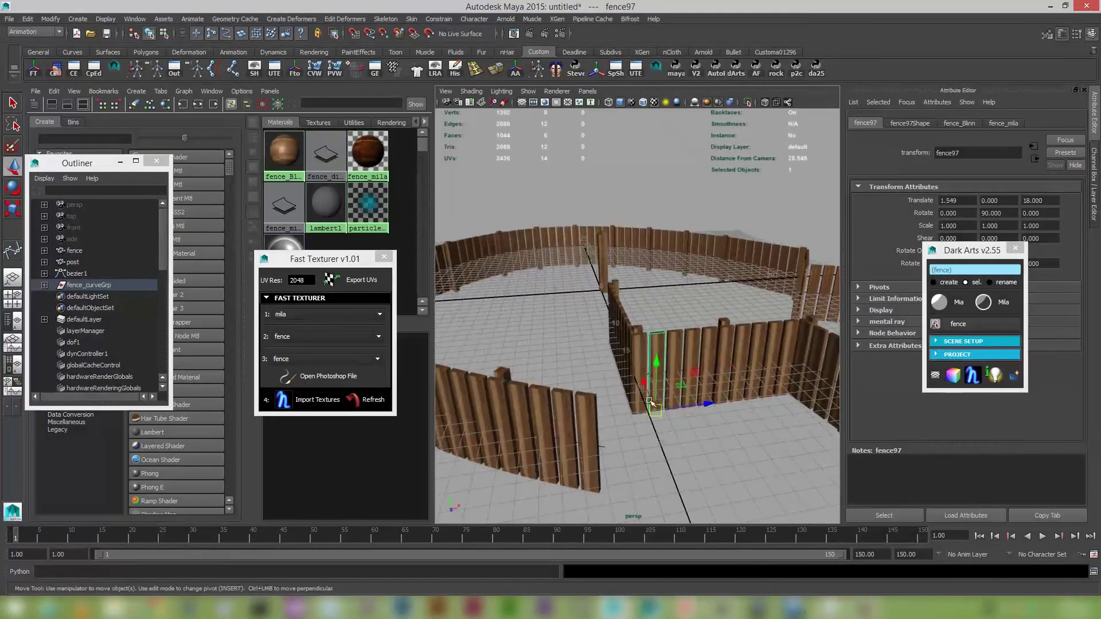
pyautogui.keyDown('alt'); pyautogui.moveTo(701, 450); pyautogui.dragTo(667, 424, button='right'); pyautogui.keyUp('alt')
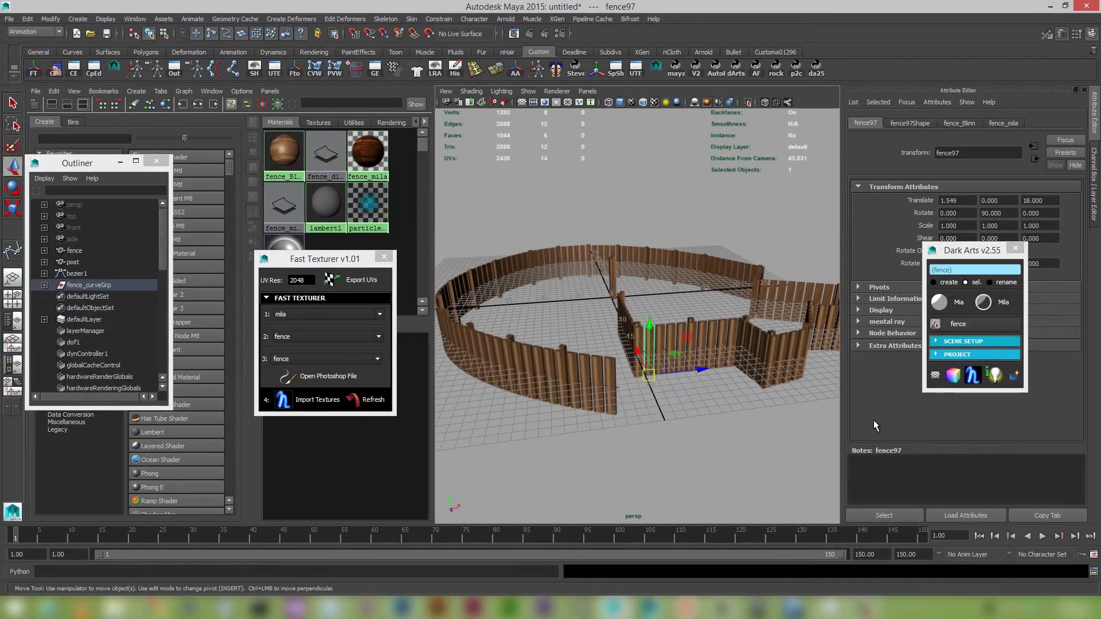
pyautogui.press('Up')
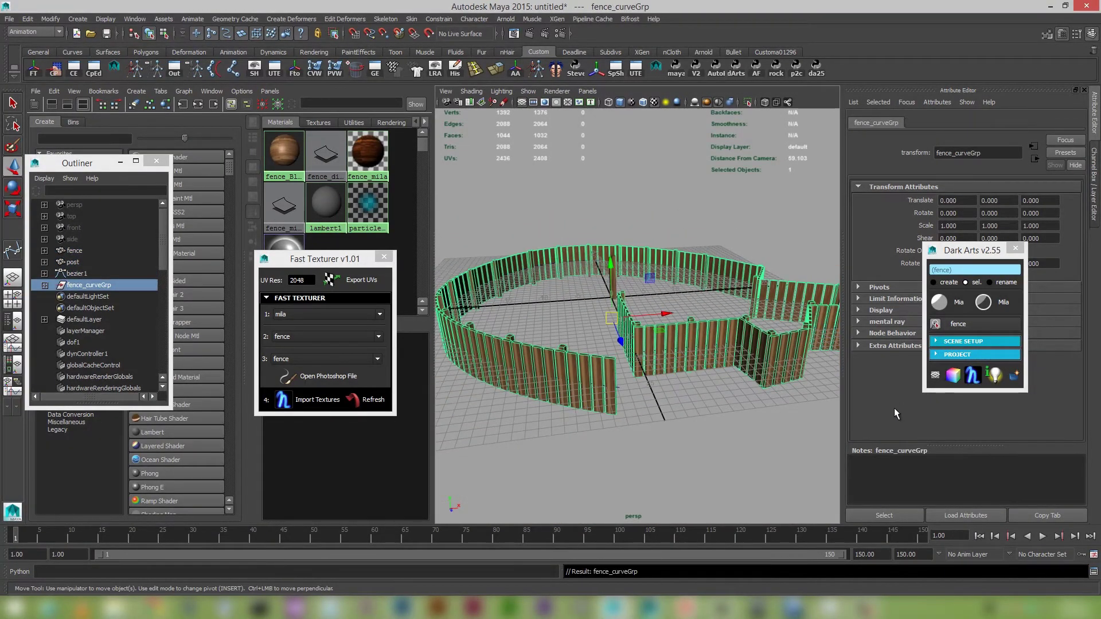
pyautogui.click(937, 376)
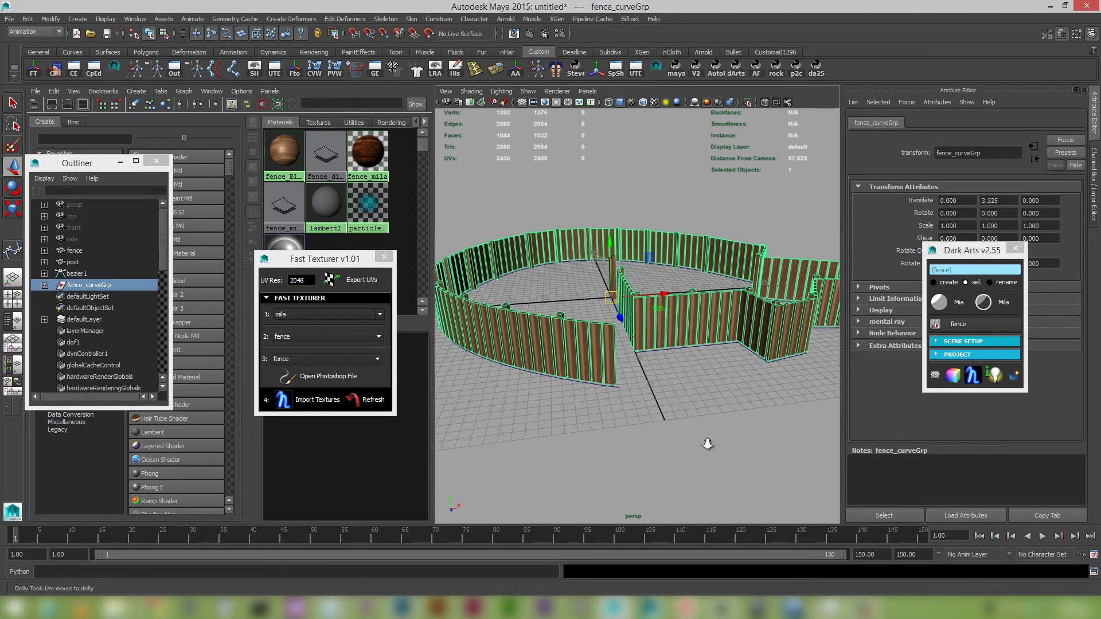
# Examine the raised fence from several sides, checking how its planks and posts sit along the curve.
pyautogui.keyDown('alt'); pyautogui.moveTo(707, 444); pyautogui.dragTo(631, 356, button='right'); pyautogui.keyUp('alt')
pyautogui.keyDown('alt'); pyautogui.moveTo(697, 358); pyautogui.dragTo(661, 365); pyautogui.keyUp('alt')
pyautogui.keyDown('alt'); pyautogui.moveTo(594, 367); pyautogui.dragTo(738, 431, button='right'); pyautogui.keyUp('alt')
pyautogui.scroll(-3, 747, 397)
pyautogui.keyDown('alt'); pyautogui.moveTo(724, 389); pyautogui.dragTo(617, 354); pyautogui.keyUp('alt')
pyautogui.keyDown('alt'); pyautogui.moveTo(706, 333); pyautogui.dragTo(680, 380); pyautogui.keyUp('alt')
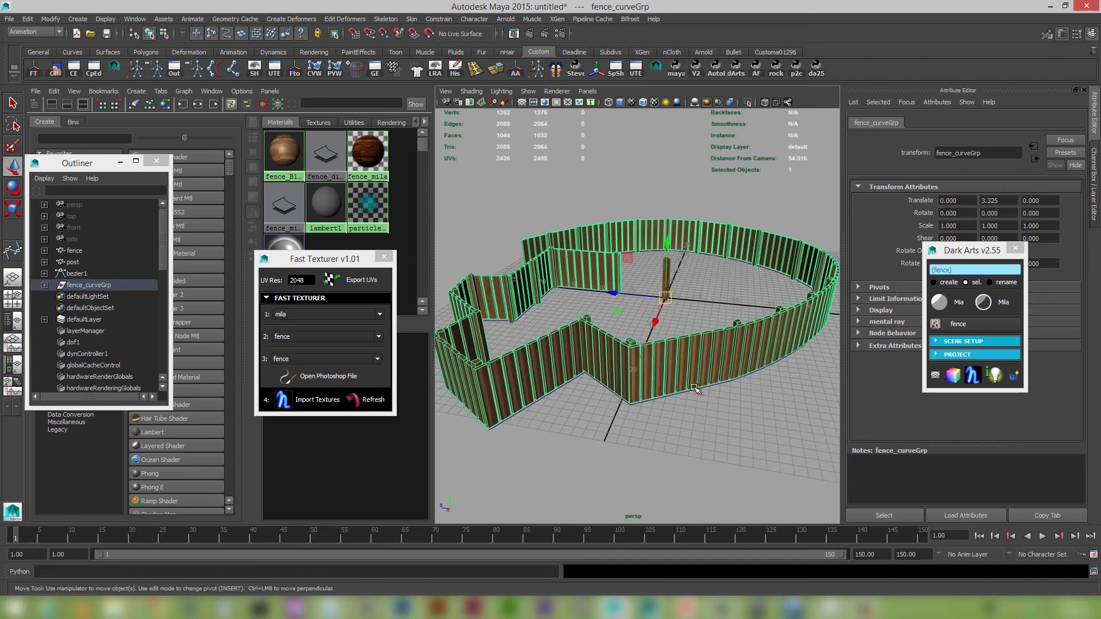
pyautogui.click(688, 373)
pyautogui.click(670, 445)
pyautogui.scroll(4, 696, 447)
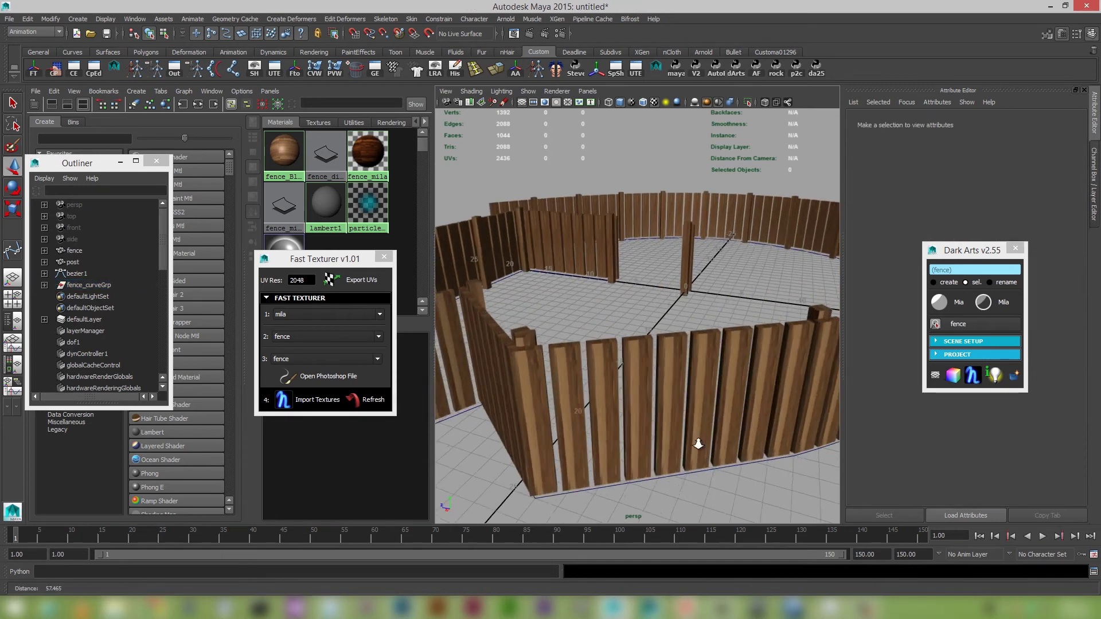
pyautogui.scroll(-3, 732, 431)
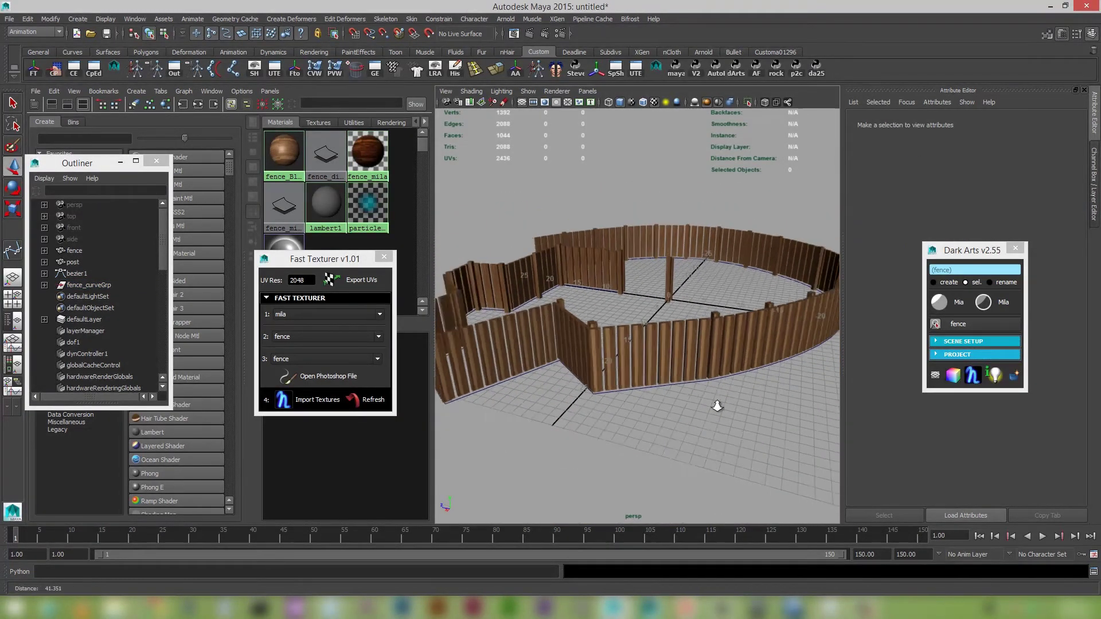
pyautogui.keyDown('alt'); pyautogui.moveTo(732, 432); pyautogui.dragTo(766, 395); pyautogui.keyUp('alt')
# Select fence_curveGrp through one of its planks, show it in the UV Texture Editor and select all of its UVs.
pyautogui.click(717, 343)
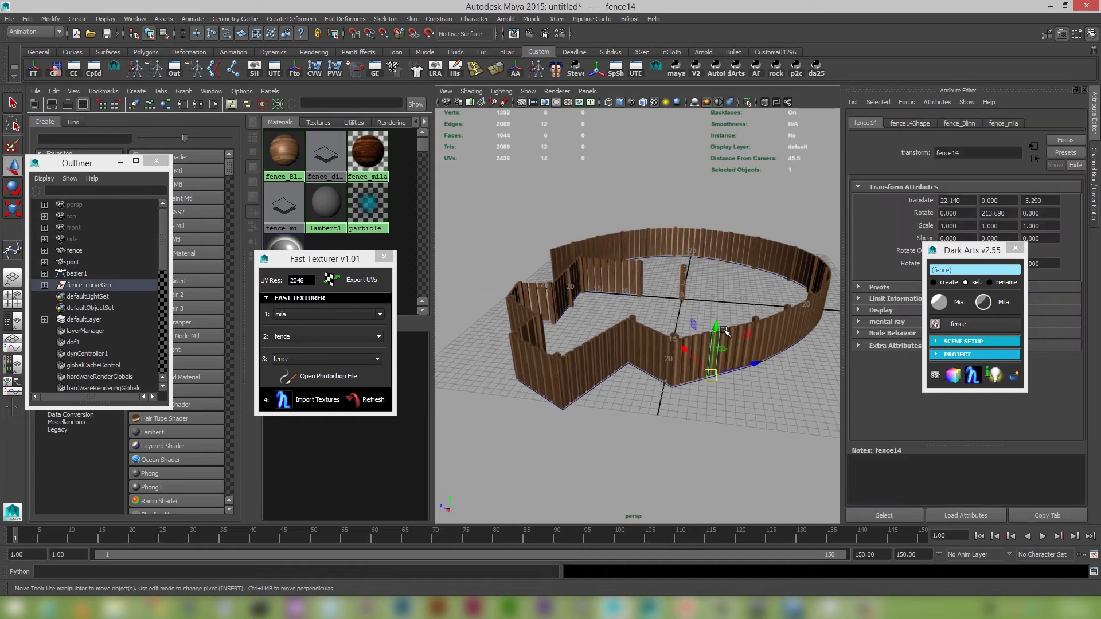
pyautogui.press('Up')
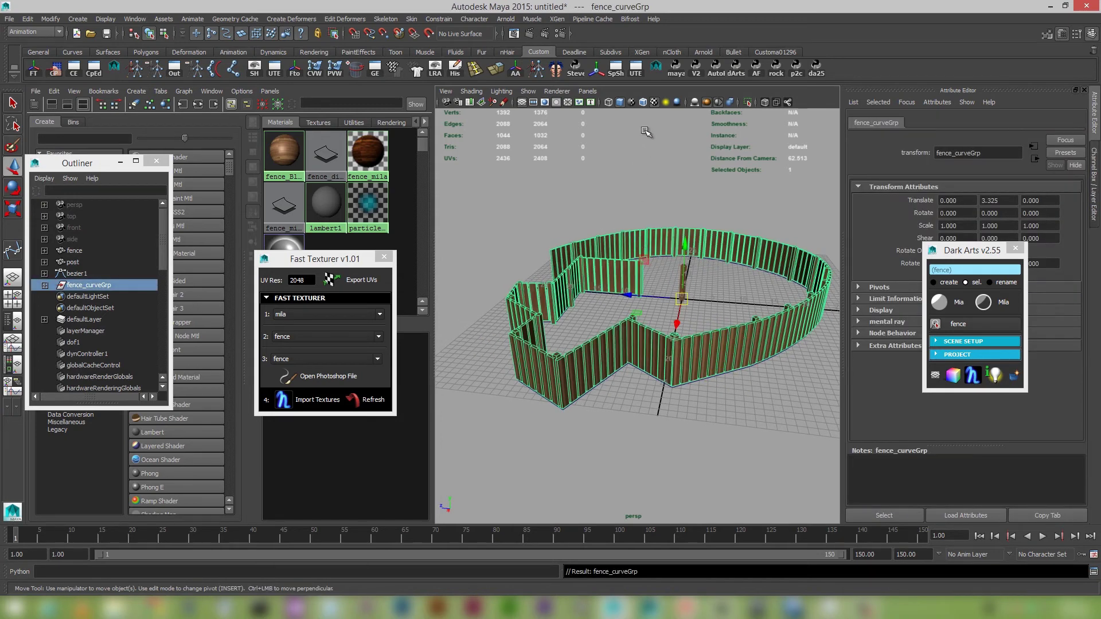
pyautogui.click(636, 67)
pyautogui.moveTo(284, 149); pyautogui.dragTo(452, 113)
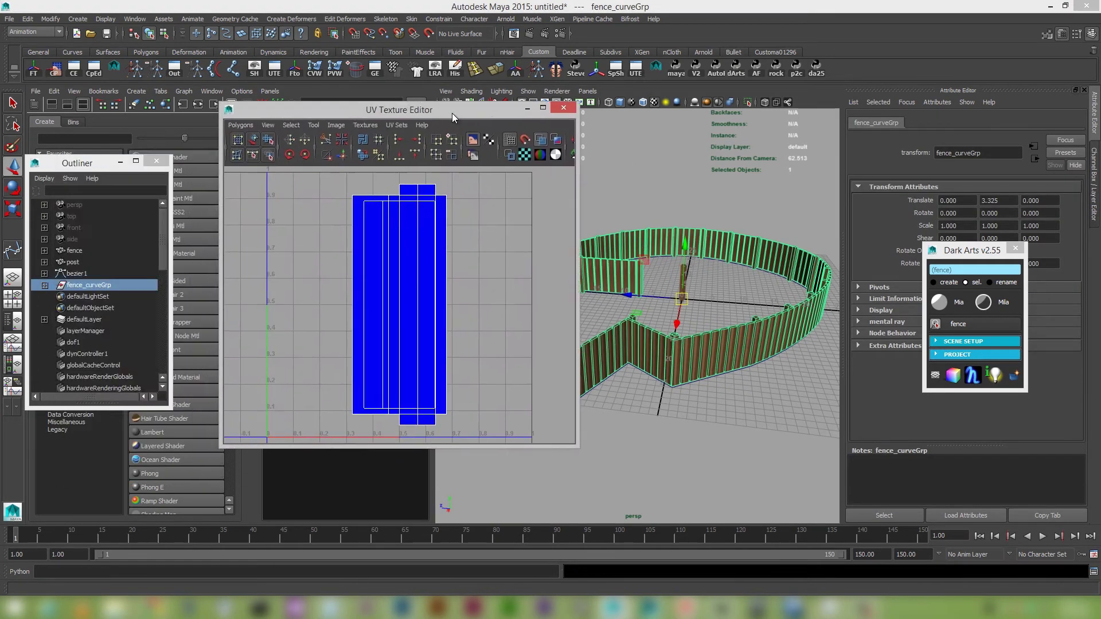
pyautogui.scroll(-2, 408, 227)
pyautogui.moveTo(392, 270); pyautogui.dragTo(425, 264, button='right')
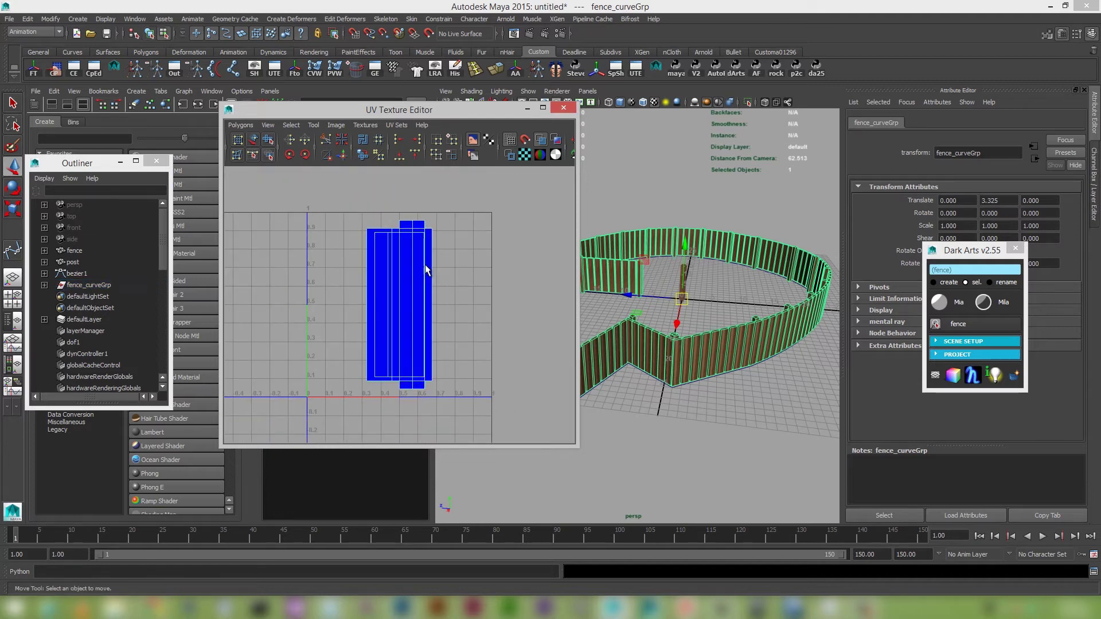
pyautogui.moveTo(349, 197); pyautogui.dragTo(528, 397)
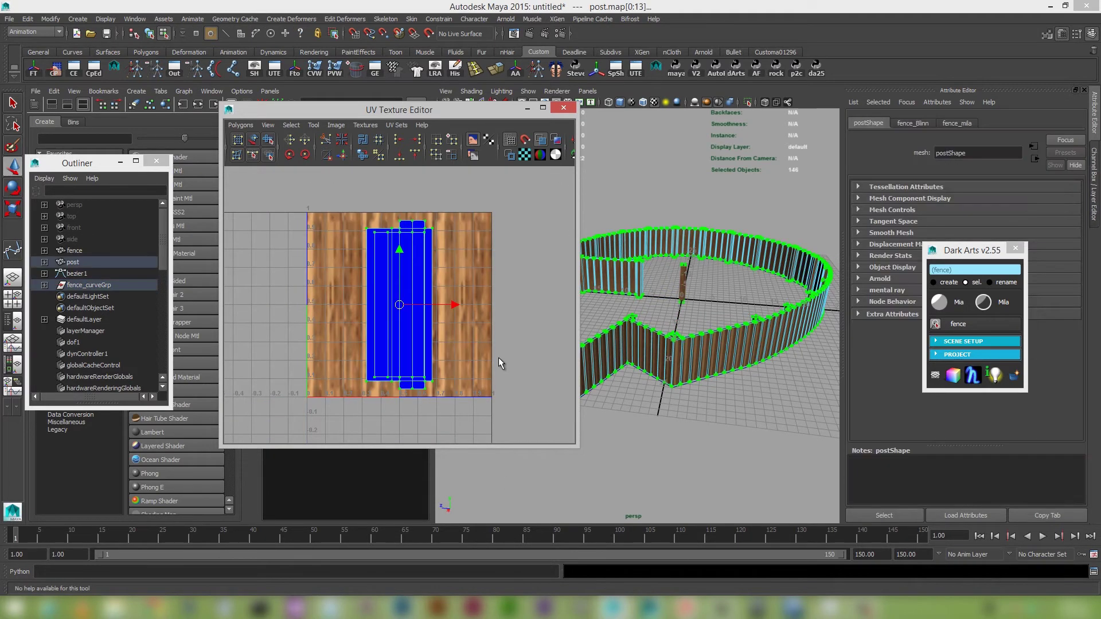
# Run Dark Arts' UV Randomiser on the selected UVs with U set to 1 and V to 0.
pyautogui.rightClick(994, 274)
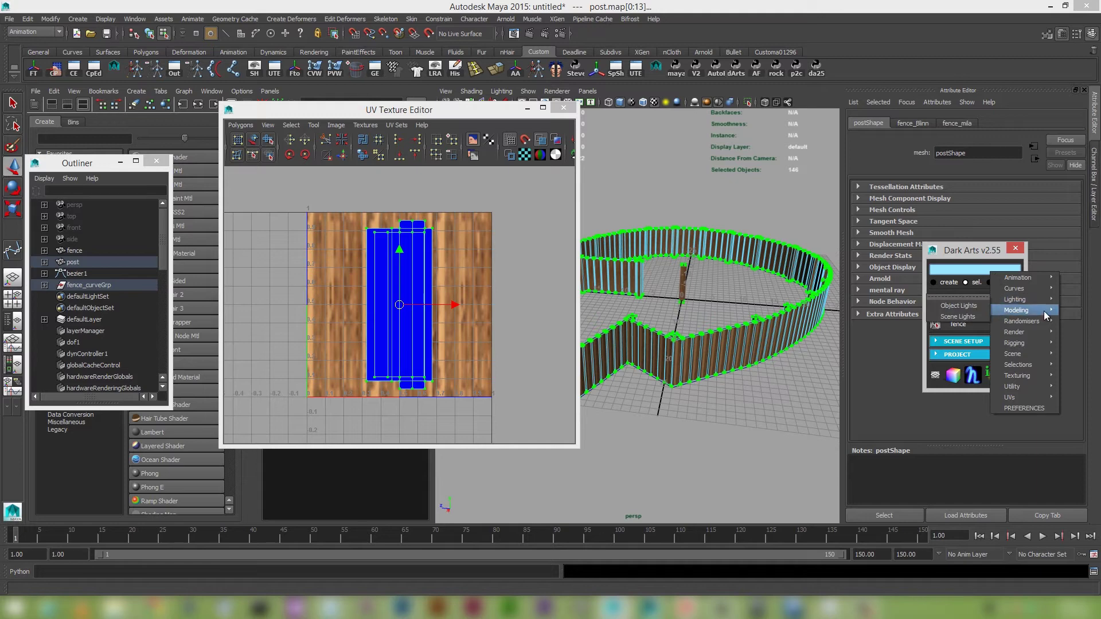
pyautogui.moveTo(1044, 322)
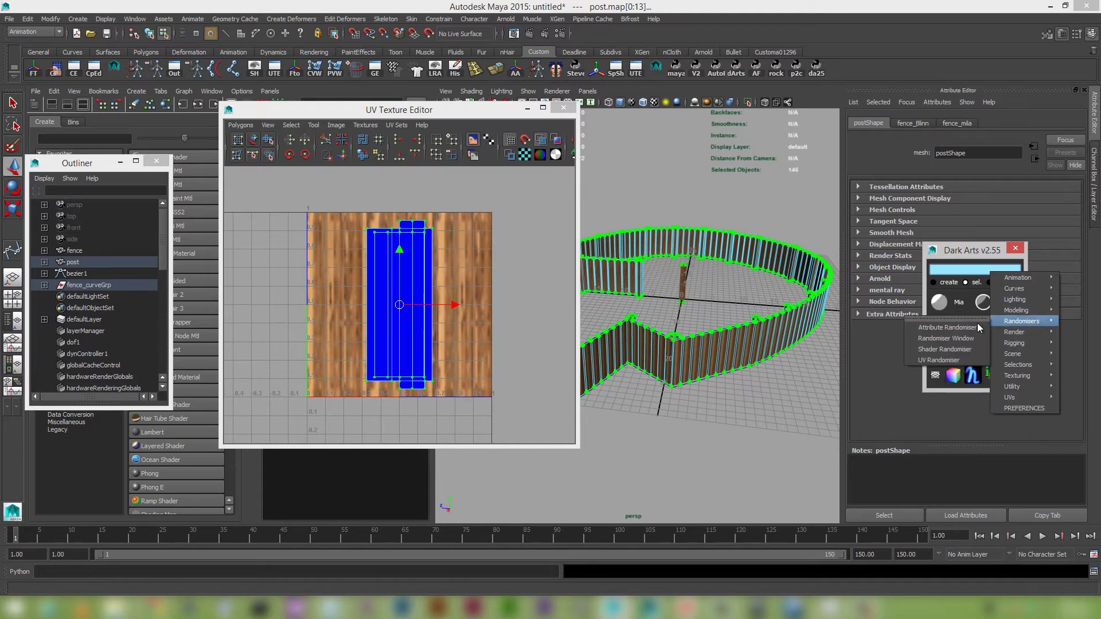
pyautogui.click(957, 360)
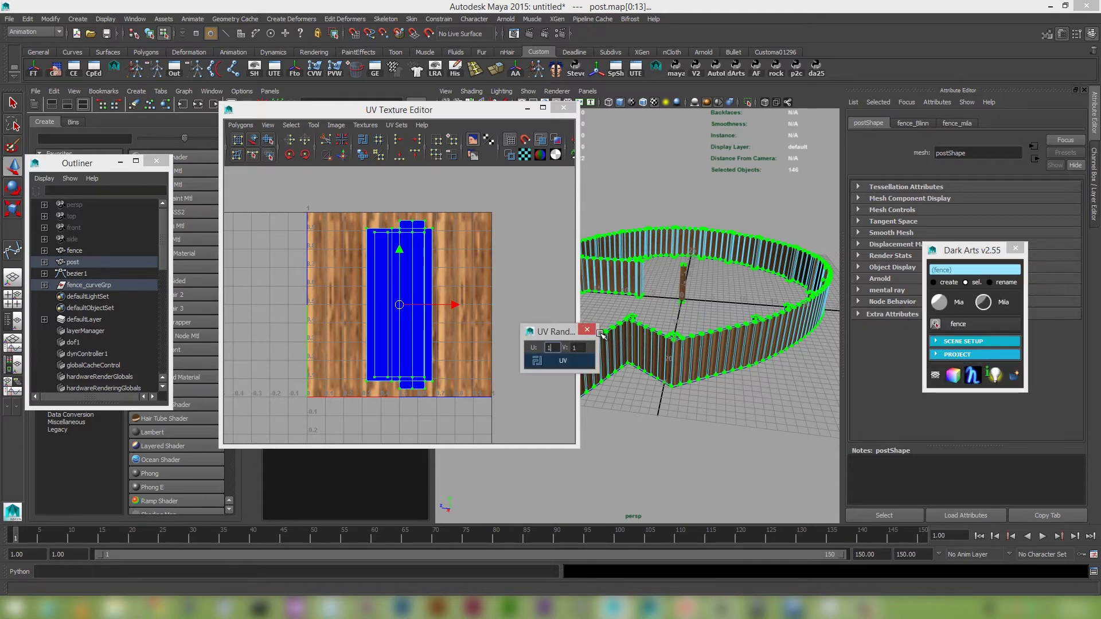
pyautogui.moveTo(550, 332); pyautogui.dragTo(619, 337)
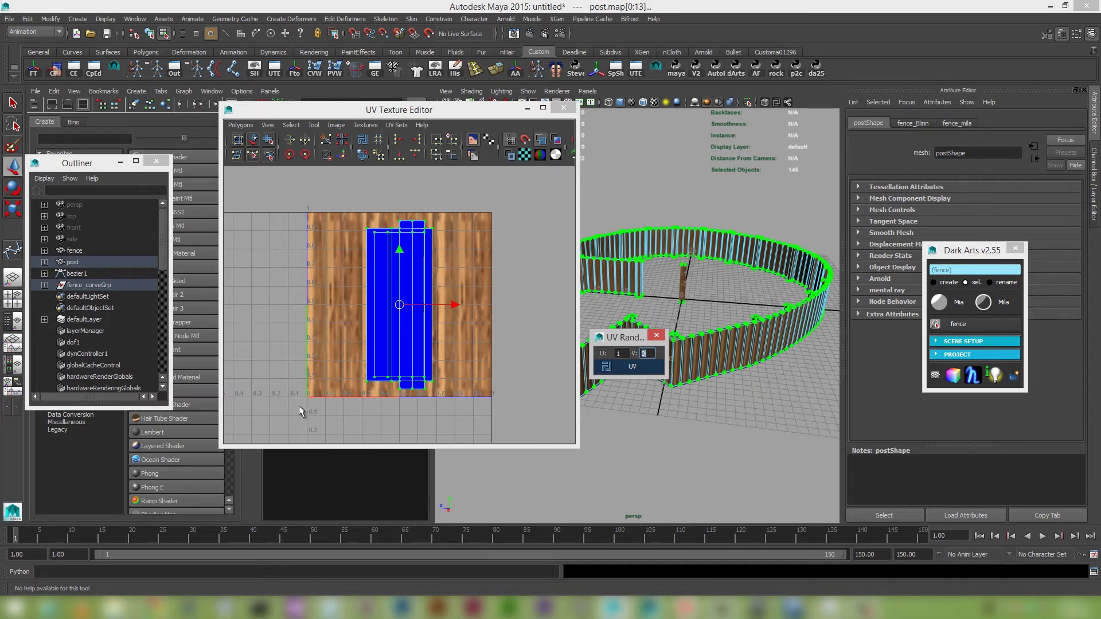
pyautogui.click(614, 368)
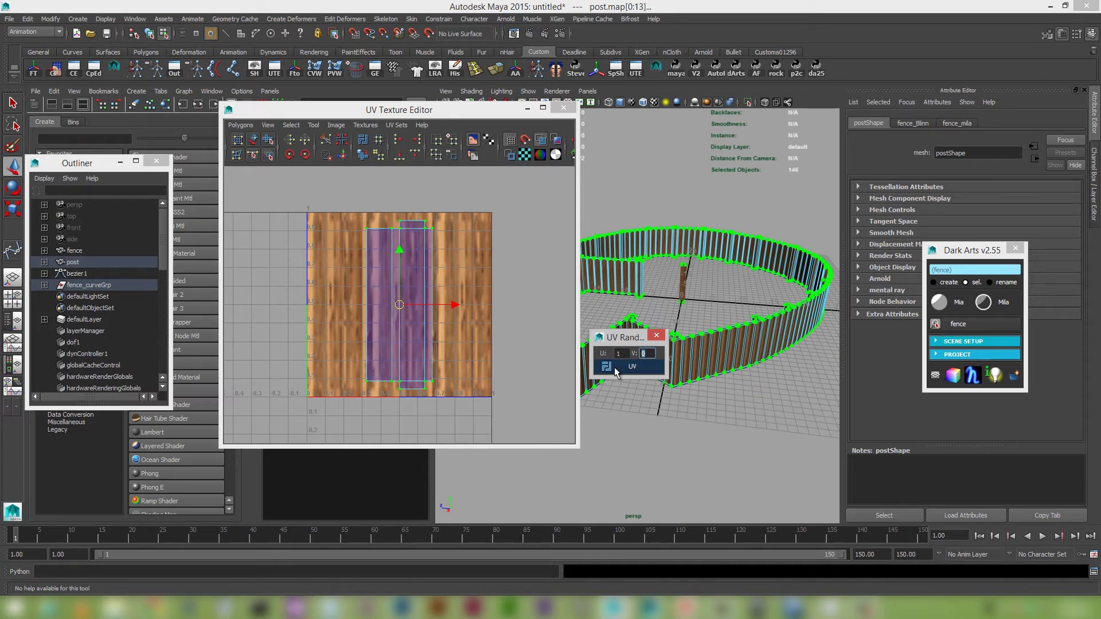
pyautogui.click(617, 371)
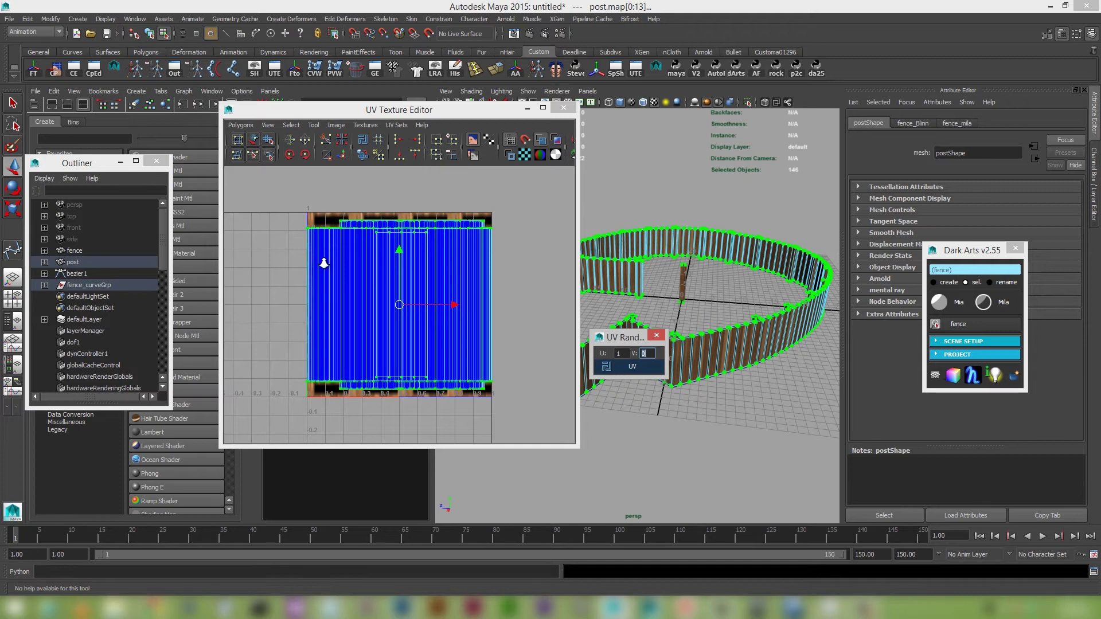
# Inspect the variation of the wood texture across the fence planks in an enlarged view, then return to the UV Texture Editor.
pyautogui.keyDown('alt'); pyautogui.moveTo(324, 263); pyautogui.dragTo(345, 292, button='right'); pyautogui.keyUp('alt')
pyautogui.keyDown('alt'); pyautogui.moveTo(733, 360); pyautogui.dragTo(706, 342); pyautogui.keyUp('alt')
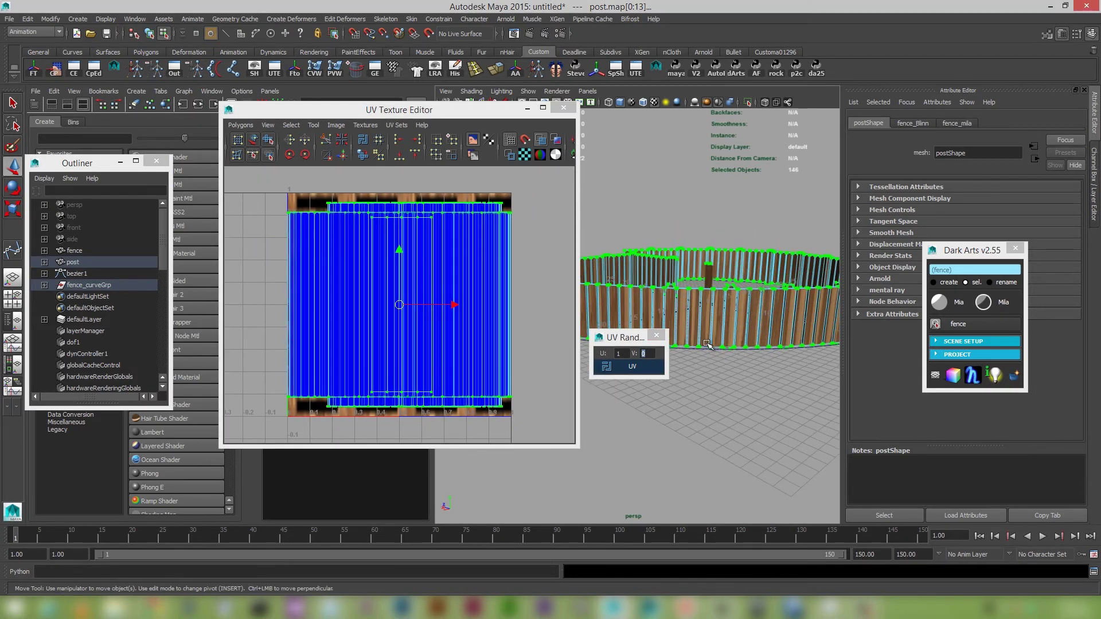
pyautogui.click(527, 107)
pyautogui.hotkey('ctrl', 'space')
pyautogui.press('space')
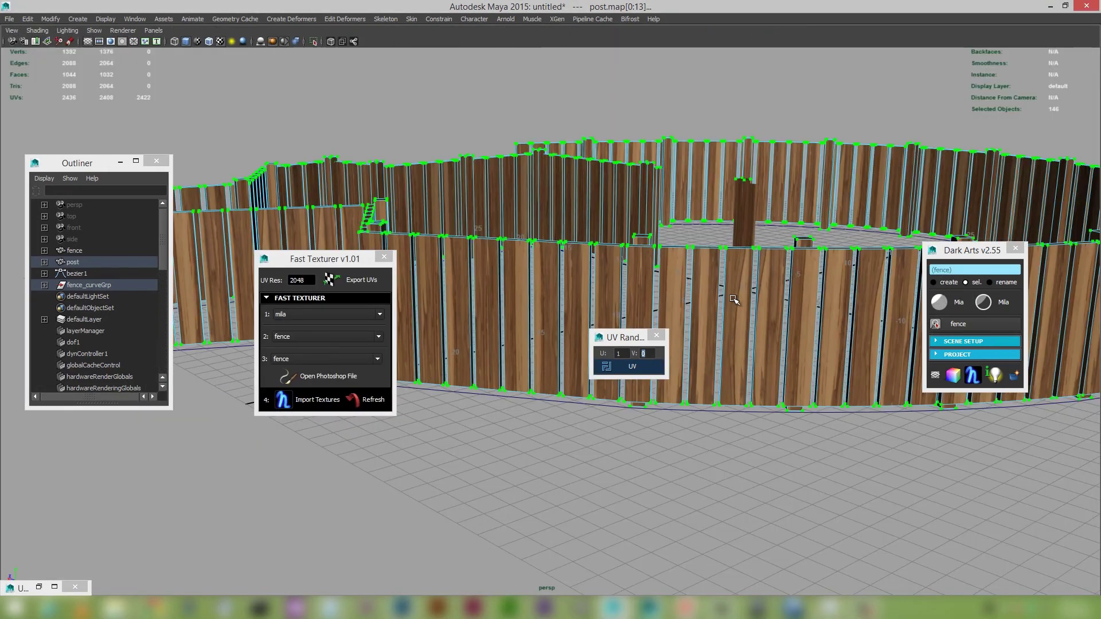
pyautogui.keyDown('alt'); pyautogui.moveTo(735, 395); pyautogui.dragTo(793, 393); pyautogui.keyUp('alt')
pyautogui.hotkey('ctrl', 'space')
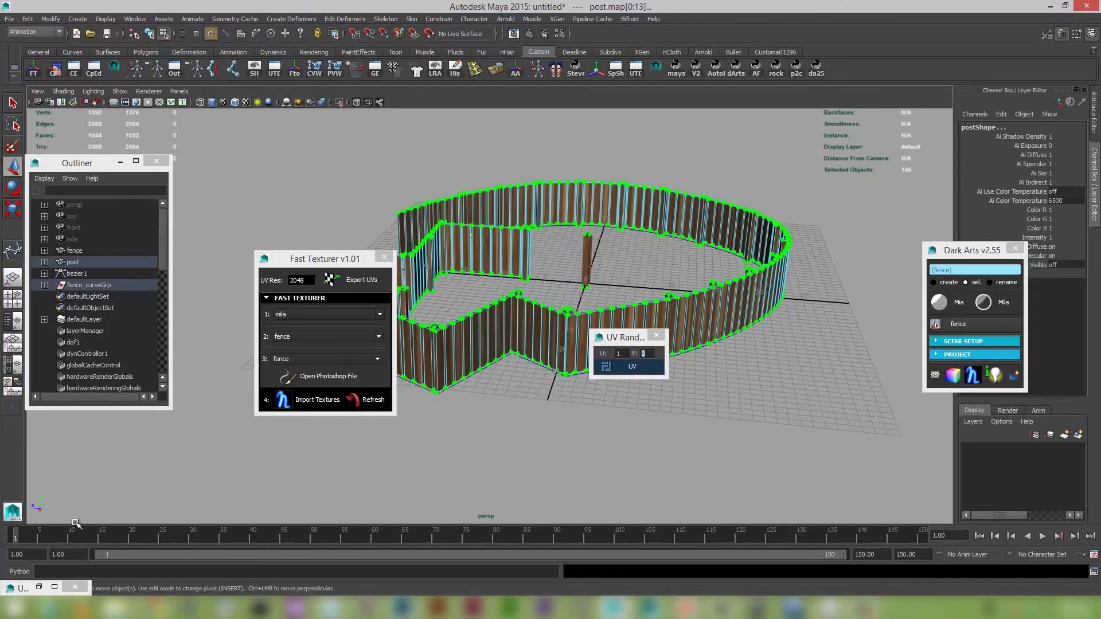
pyautogui.click(39, 587)
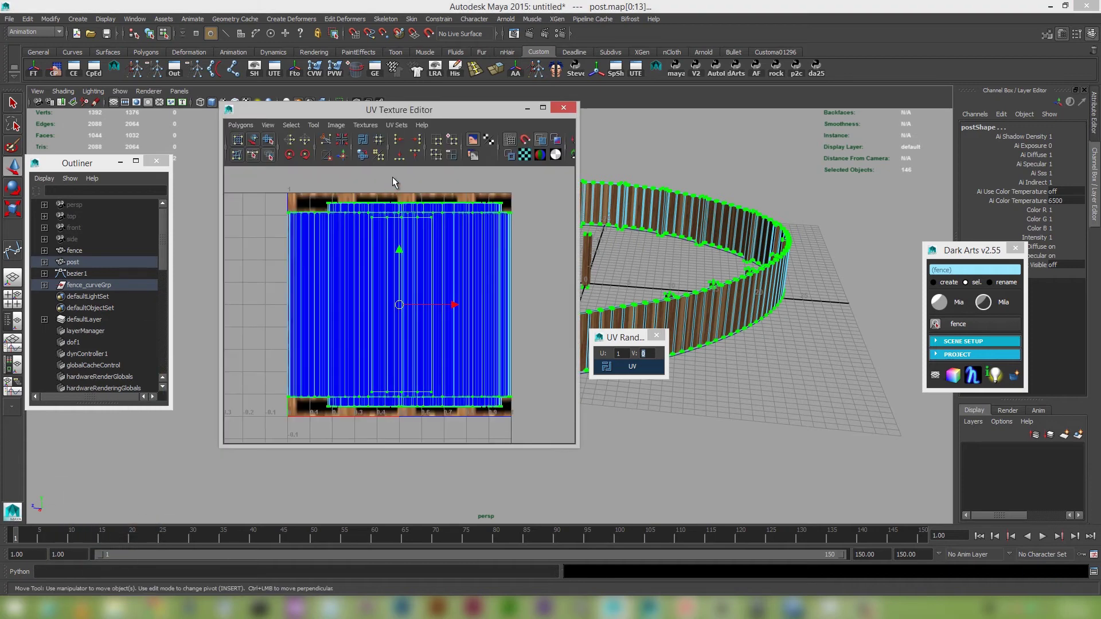
# Undo the UV randomisation and run it again with both U and V set to 1.
pyautogui.click(780, 90)
pyautogui.hotkey('ctrl', 'z')
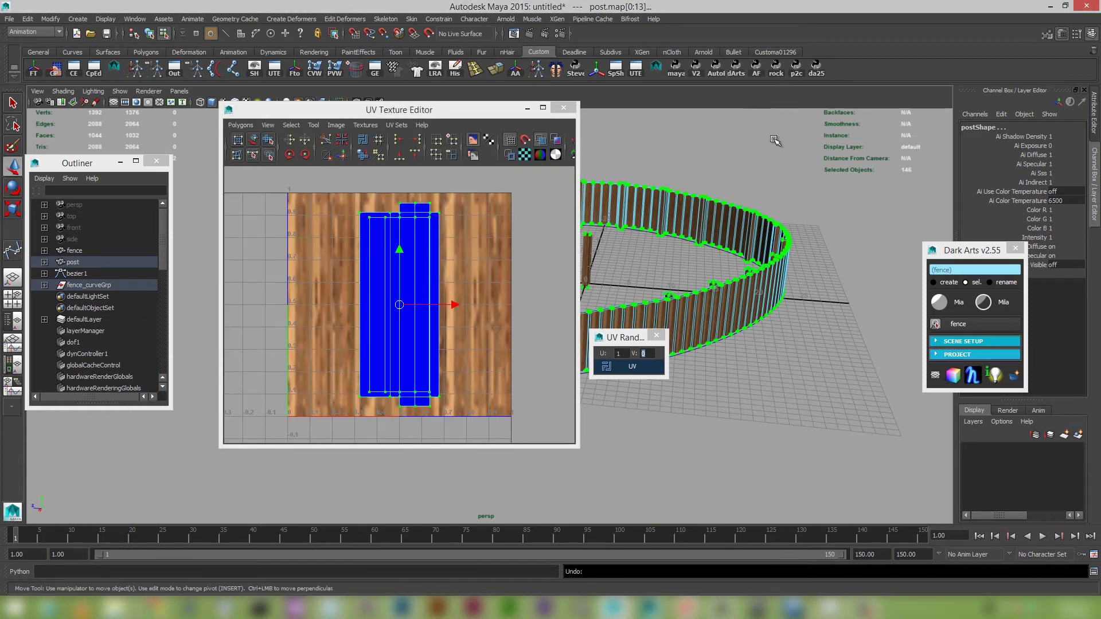
pyautogui.click(642, 353)
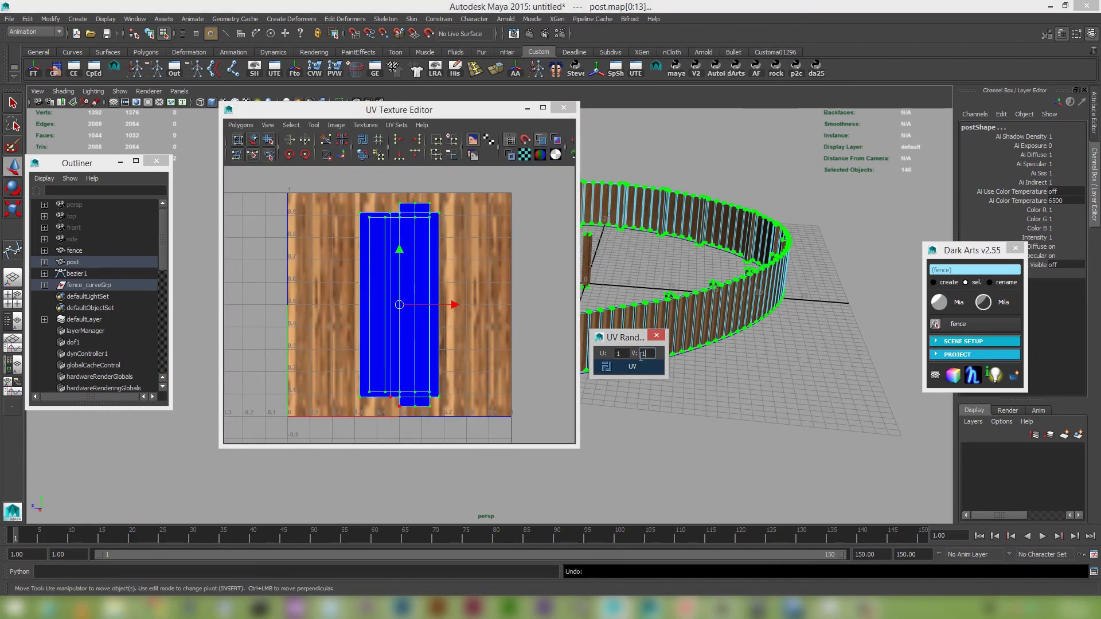
pyautogui.click(621, 354)
pyautogui.click(631, 368)
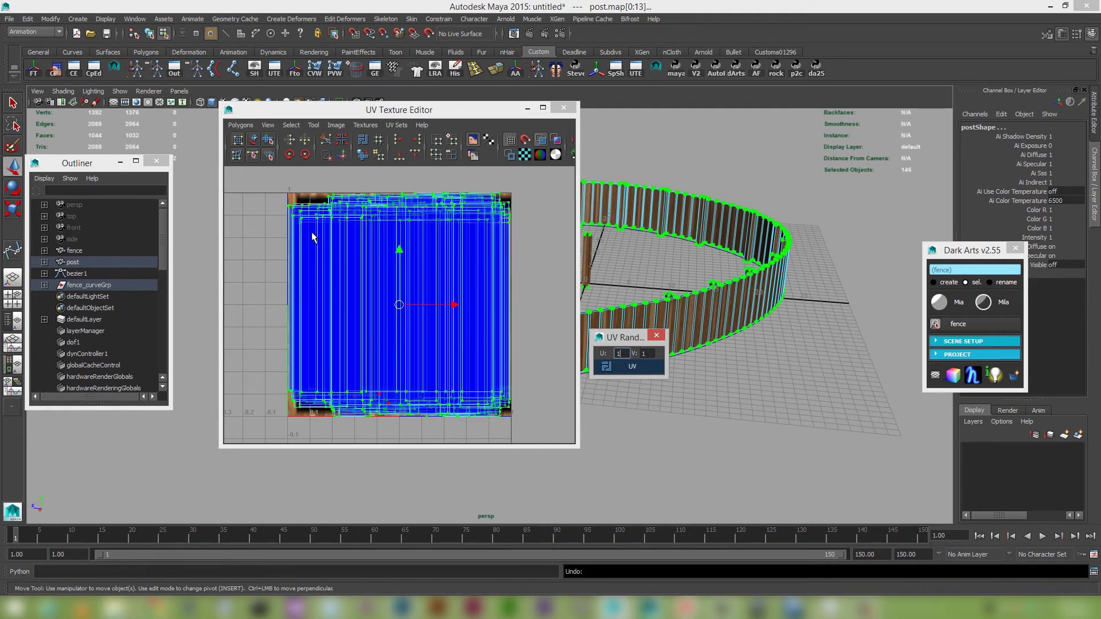
# Return the fence to object mode and clear away the UV Texture Editor, Fast Texturer and UV Randomiser windows.
pyautogui.click(527, 109)
pyautogui.moveTo(509, 312); pyautogui.dragTo(541, 296, button='right')
pyautogui.click(524, 324)
pyautogui.keyDown('alt'); pyautogui.moveTo(724, 398); pyautogui.dragTo(836, 359); pyautogui.keyUp('alt')
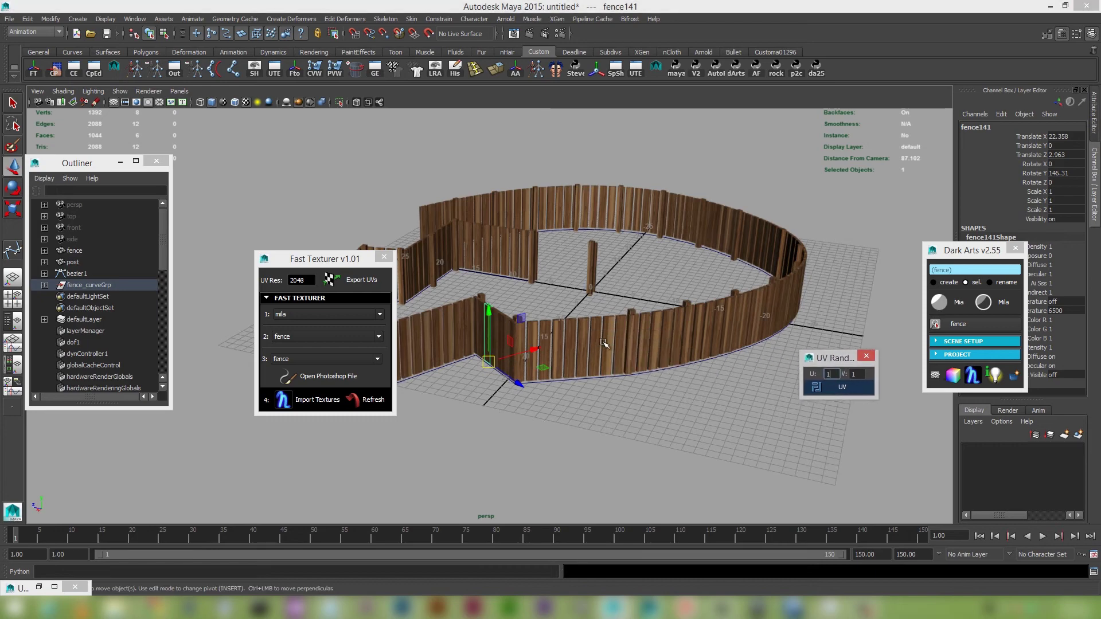
pyautogui.keyDown('alt'); pyautogui.moveTo(607, 344); pyautogui.dragTo(632, 393, button='right'); pyautogui.keyUp('alt')
pyautogui.keyDown('alt'); pyautogui.moveTo(539, 371); pyautogui.dragTo(570, 306); pyautogui.keyUp('alt')
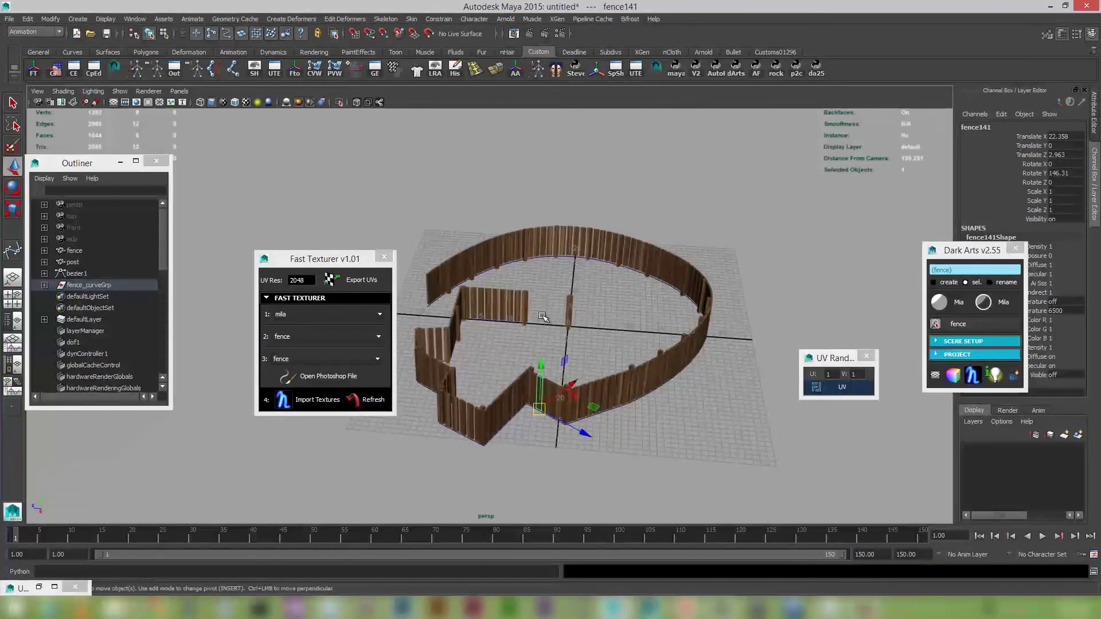
pyautogui.click(384, 259)
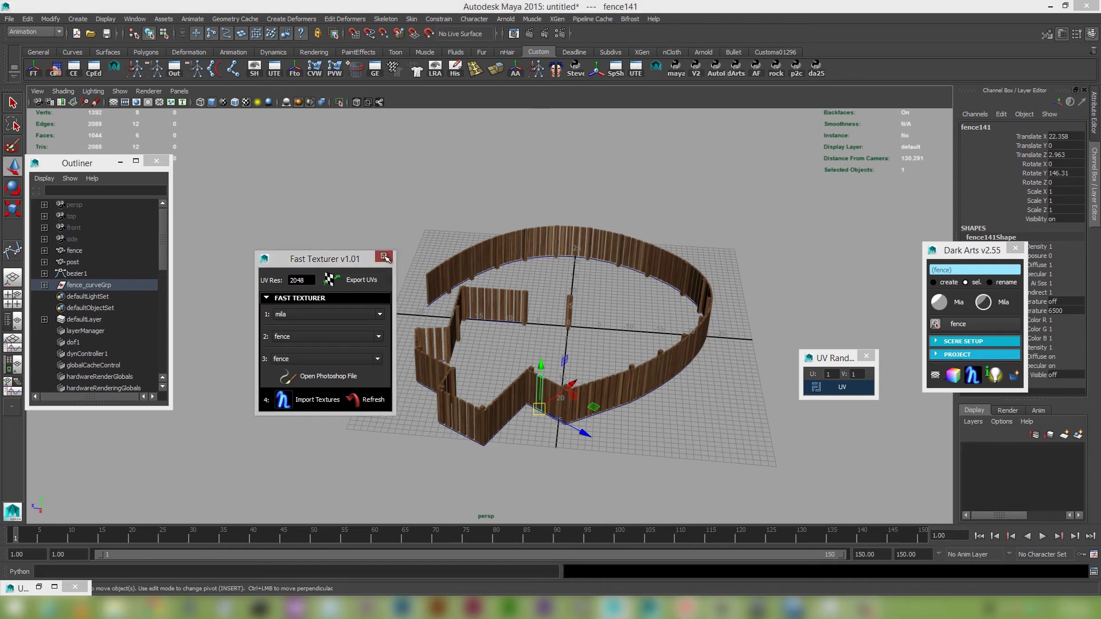
pyautogui.click(868, 358)
pyautogui.click(935, 377)
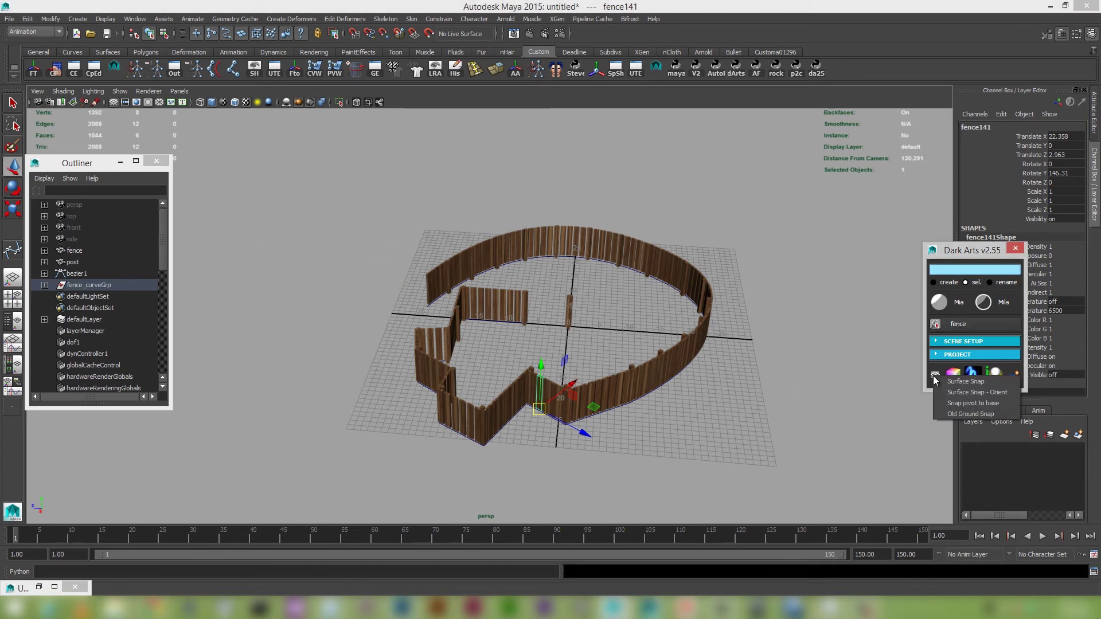
pyautogui.click(955, 382)
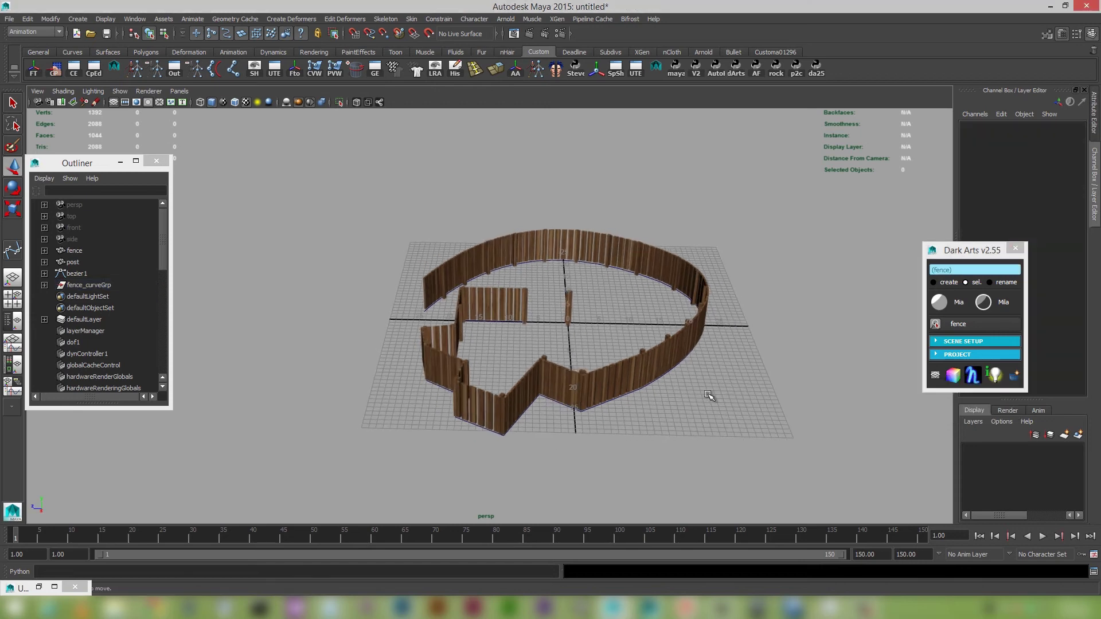
pyautogui.click(576, 296)
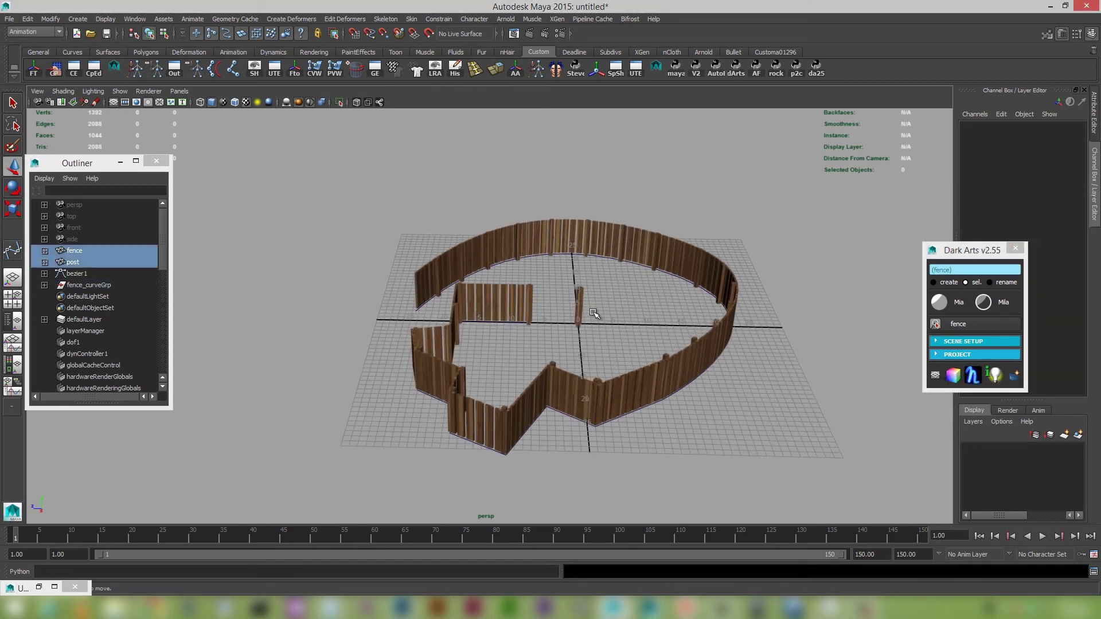
pyautogui.click(769, 400)
# Create a polygon plane beneath the fence, scale it uniformly to about 172.66 and move the Dark Arts window away from the scale values.
pyautogui.keyDown('shift'); pyautogui.moveTo(768, 396); pyautogui.dragTo(714, 380, button='right'); pyautogui.keyUp('shift')
pyautogui.moveTo(577, 322); pyautogui.dragTo(1063, 267)
pyautogui.keyDown('alt'); pyautogui.moveTo(669, 394); pyautogui.dragTo(549, 331, button='right'); pyautogui.keyUp('alt')
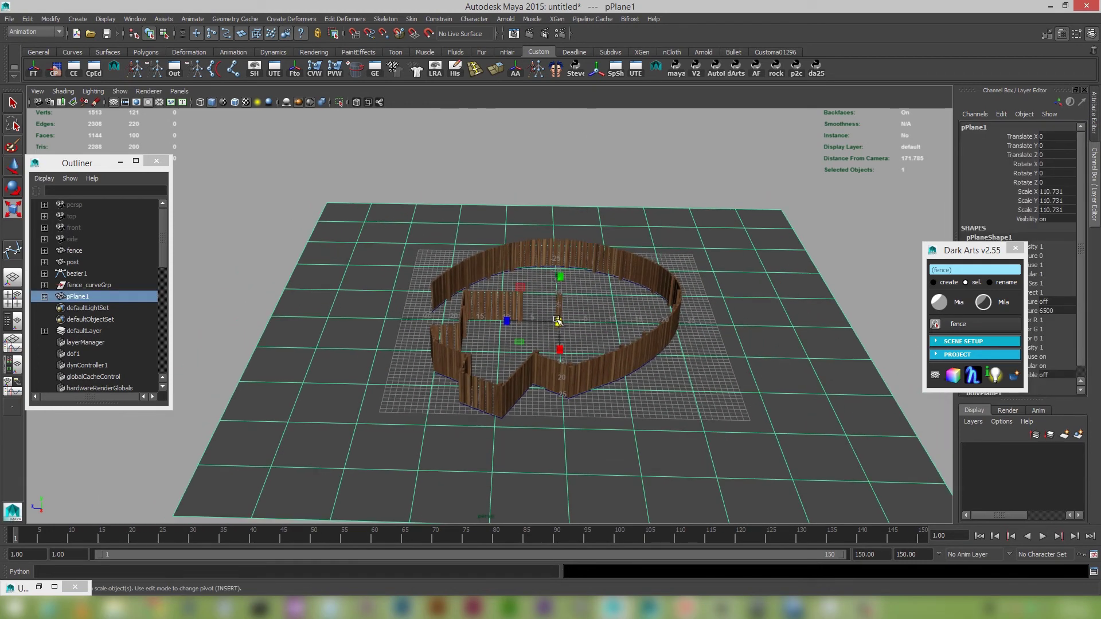
pyautogui.moveTo(557, 320); pyautogui.dragTo(597, 319)
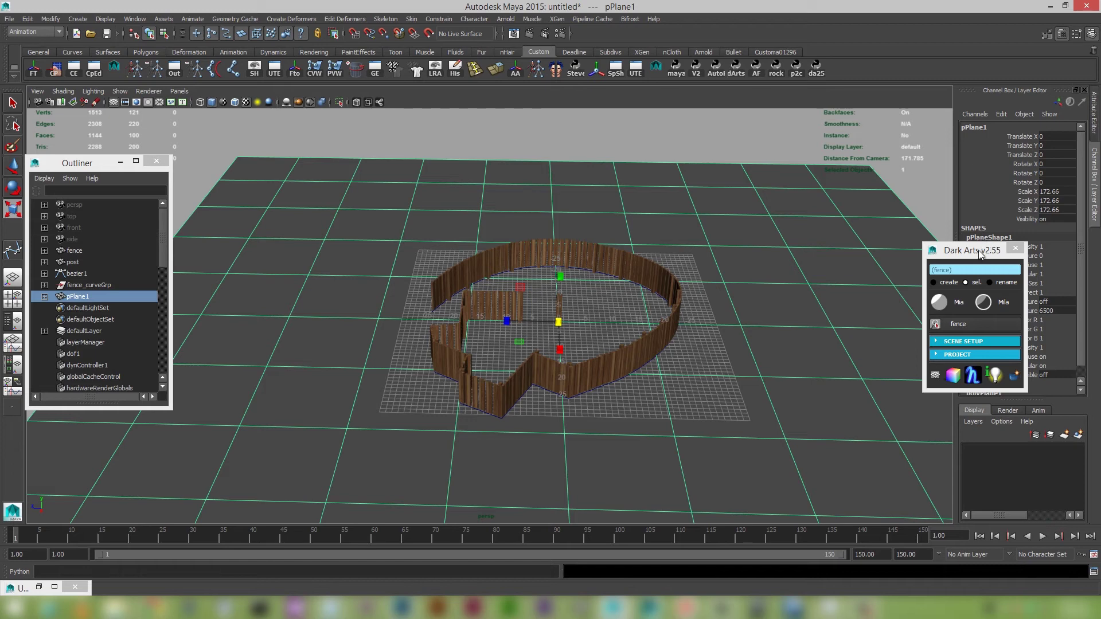
pyautogui.moveTo(979, 254); pyautogui.dragTo(942, 235)
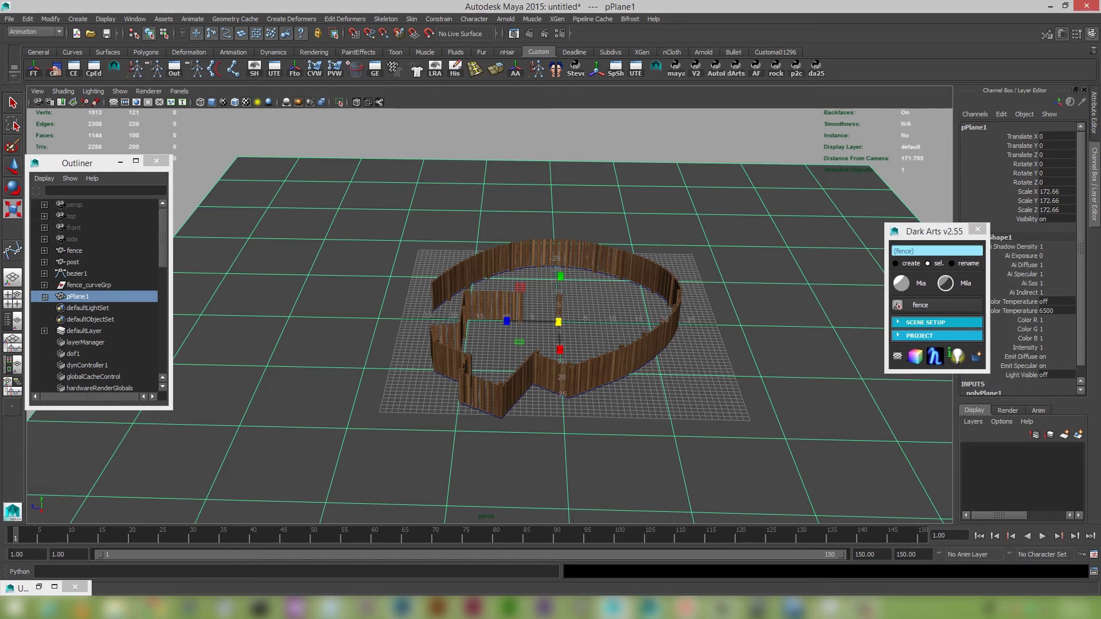
pyautogui.hotkey('ctrl', 'a')
pyautogui.hotkey('ctrl', 'a')
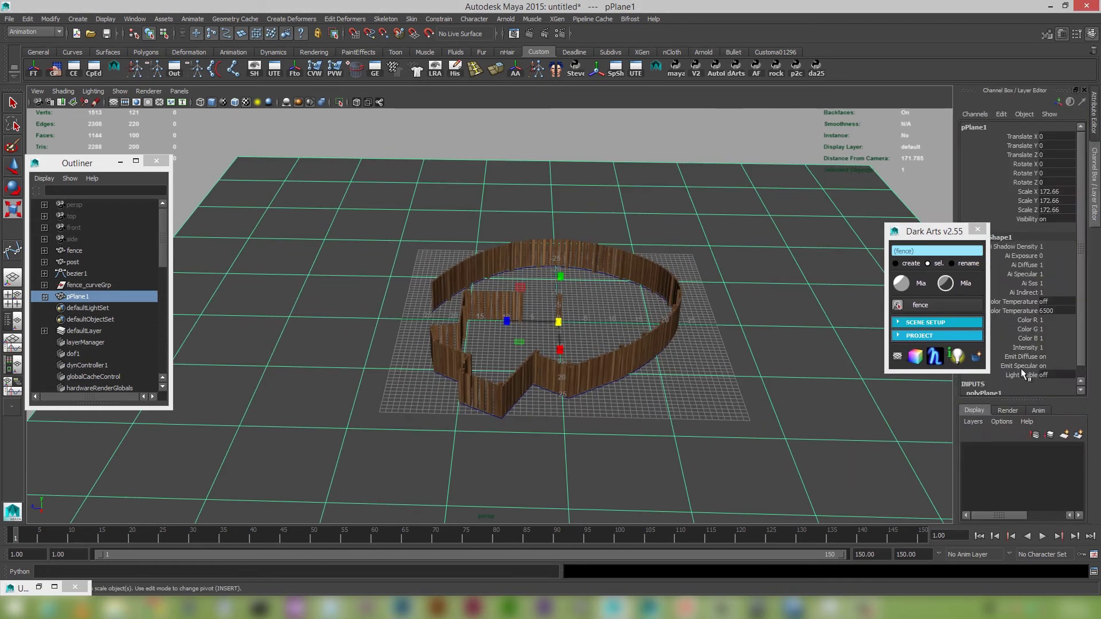
# Move the Dark Arts window clear of the channel values and raise the ground plane's width and height subdivisions to 30, 40 and finally 50.
pyautogui.scroll(-1, 1021, 369)
pyautogui.click(991, 382)
pyautogui.moveTo(950, 235); pyautogui.dragTo(872, 215)
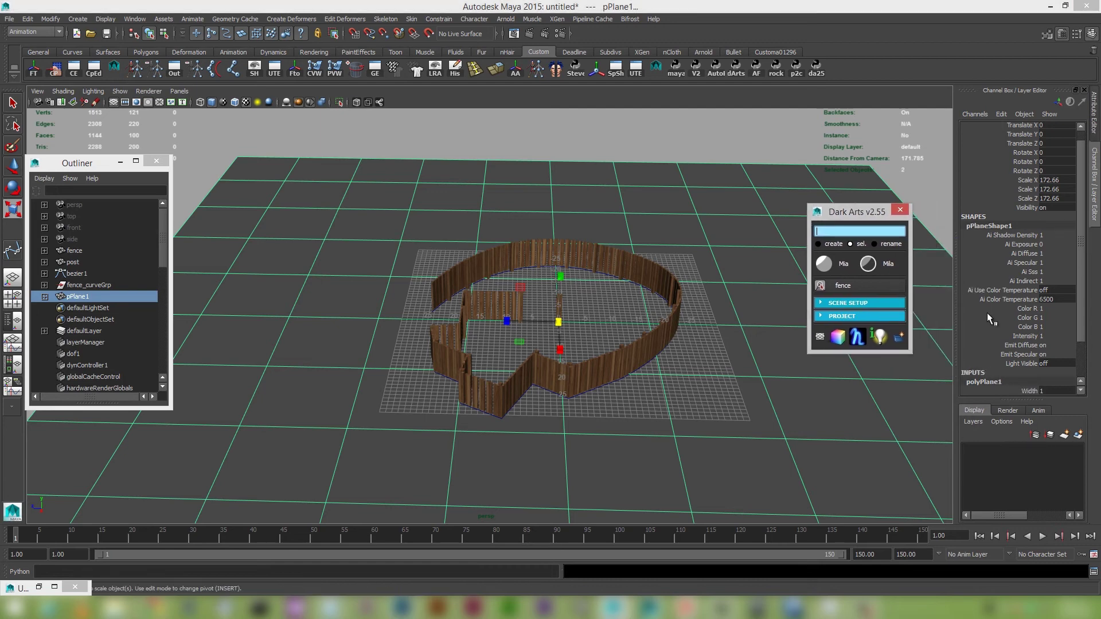
pyautogui.scroll(-3, 989, 318)
pyautogui.click(1055, 372)
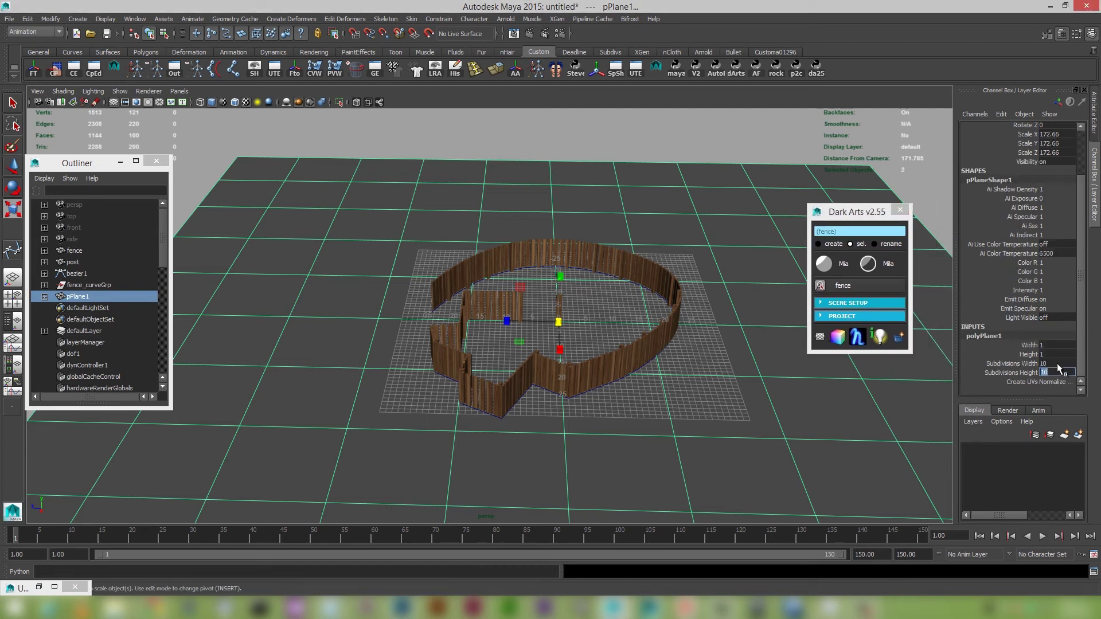
pyautogui.moveTo(1058, 365); pyautogui.dragTo(1059, 373)
pyautogui.write('30')
pyautogui.press('Return')
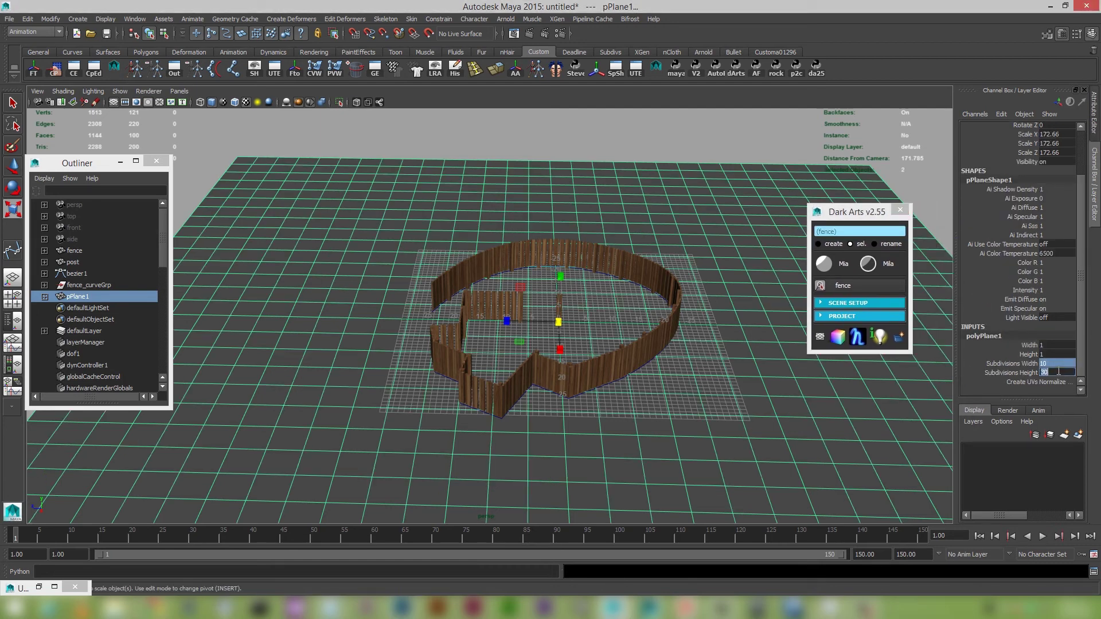
pyautogui.write('40')
pyautogui.press('Return')
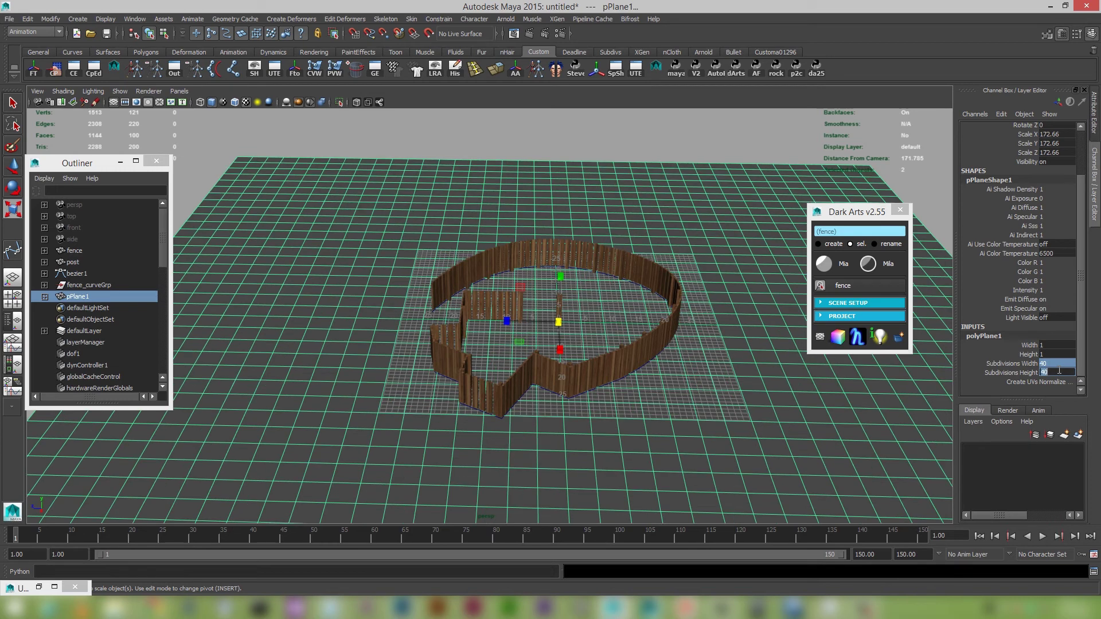
pyautogui.rightClick(681, 396)
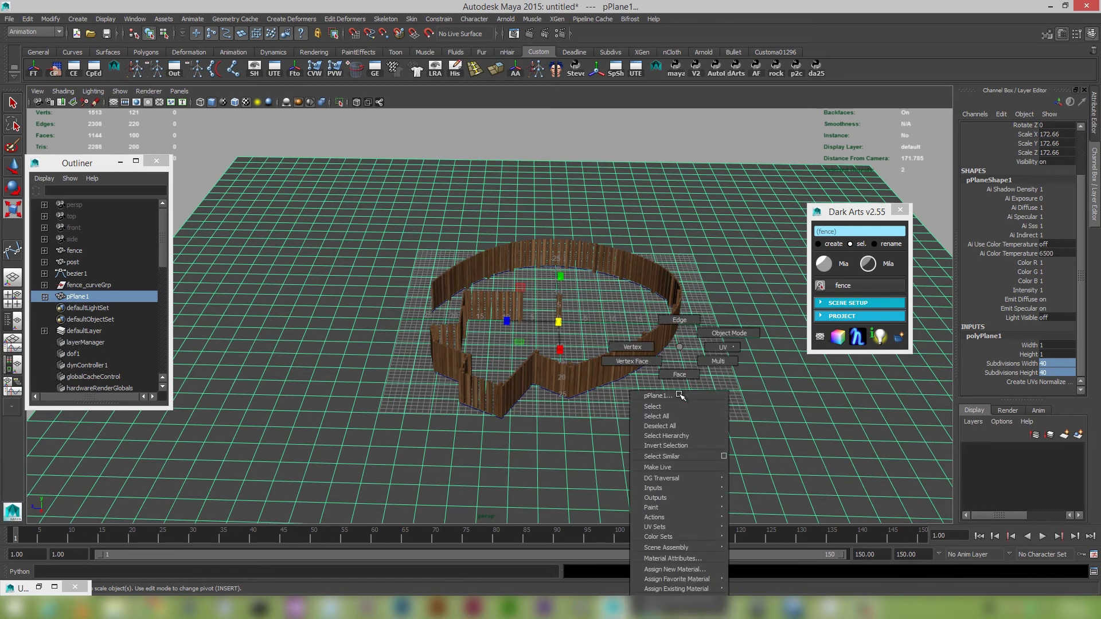
pyautogui.click(680, 348)
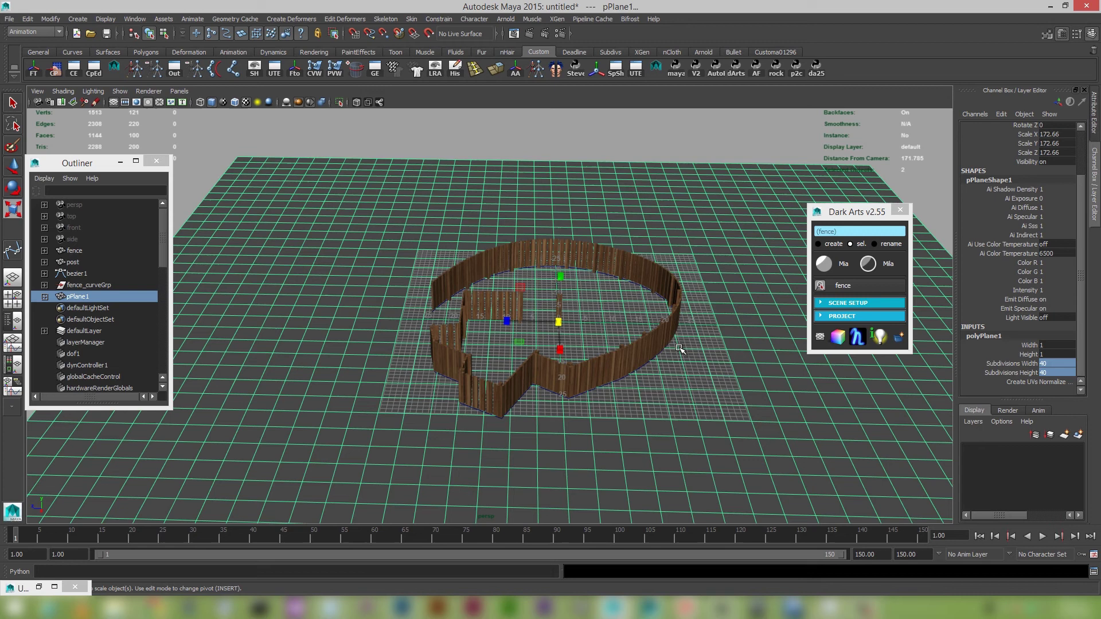
pyautogui.click(1053, 371)
pyautogui.write('50')
pyautogui.press('Return')
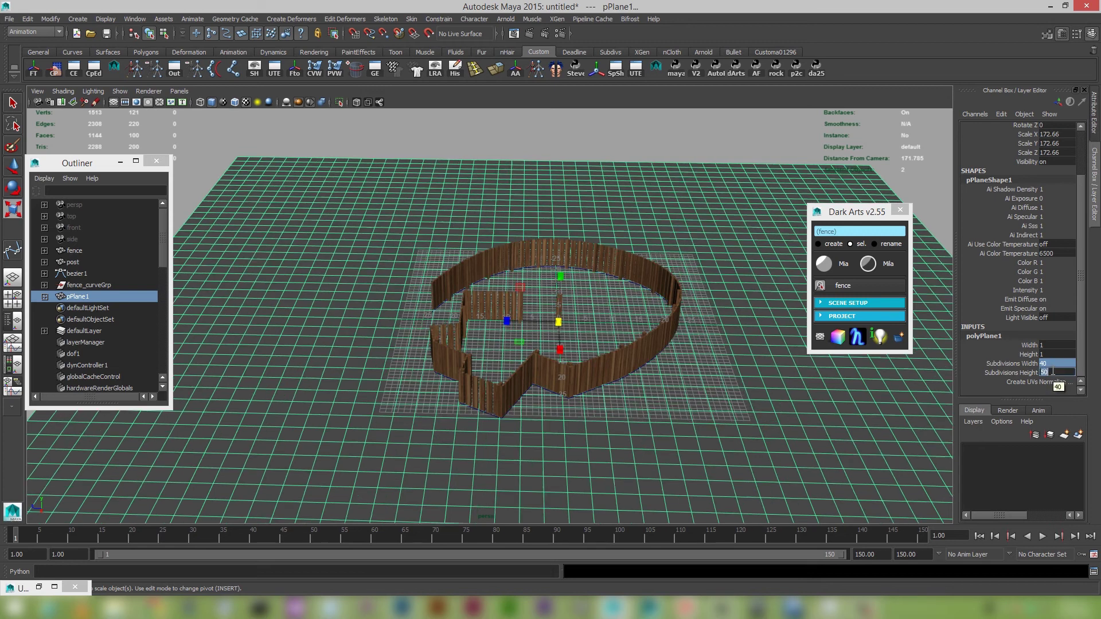
# Raise a vertex near the centre of the ground plane with a wide soft selection to form a broad hill.
pyautogui.moveTo(659, 386); pyautogui.dragTo(596, 338, button='right')
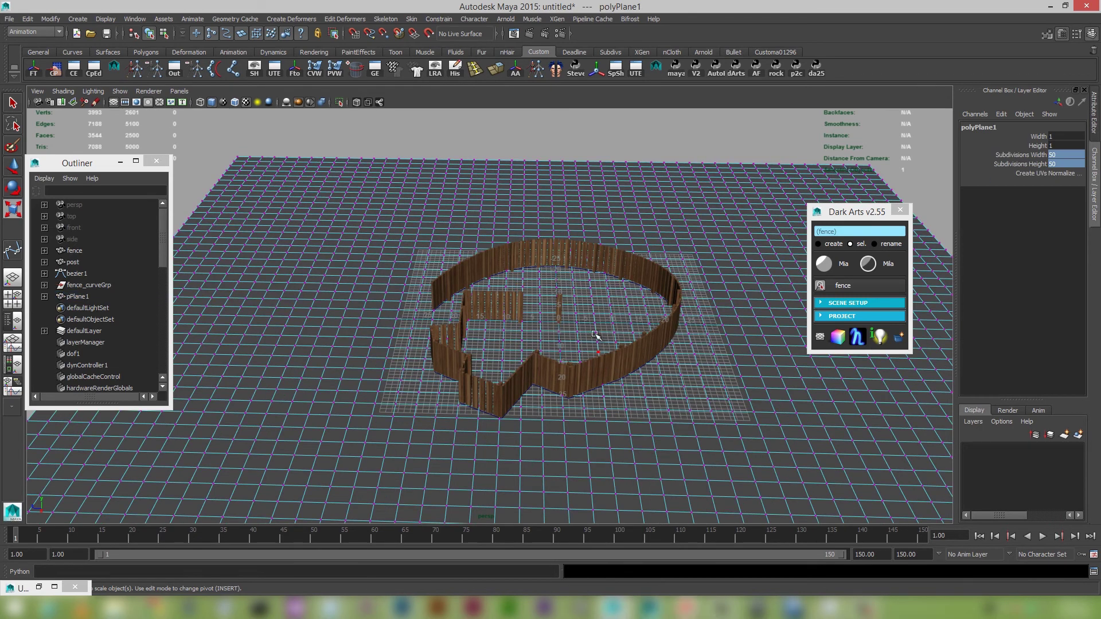
pyautogui.moveTo(583, 328); pyautogui.dragTo(690, 310)
pyautogui.press('b')
pyautogui.press('w')
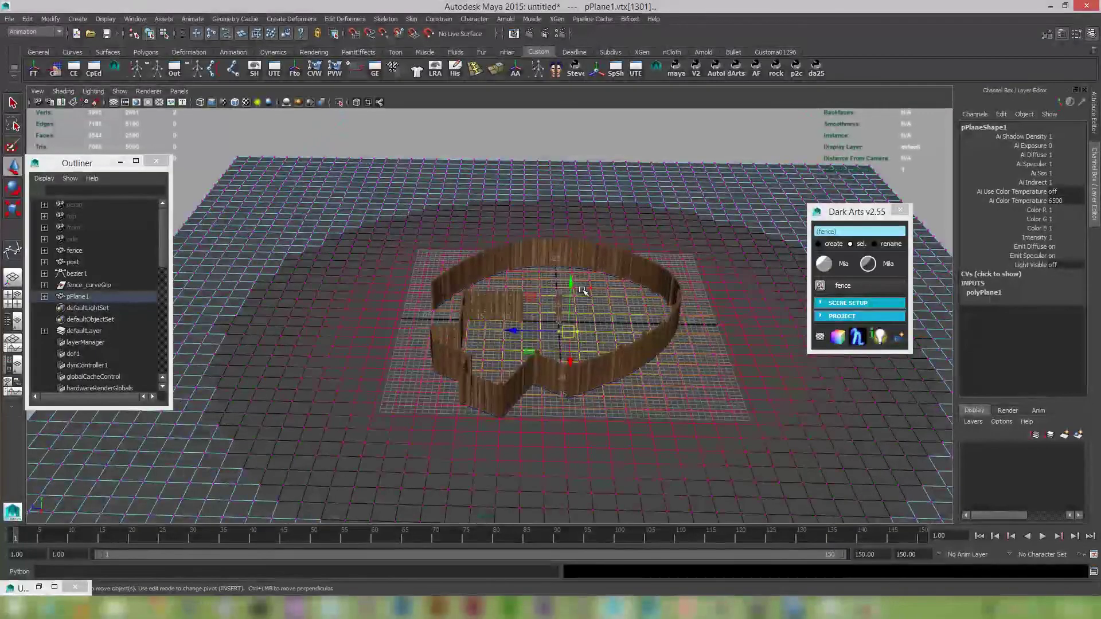
pyautogui.moveTo(570, 285); pyautogui.dragTo(574, 252)
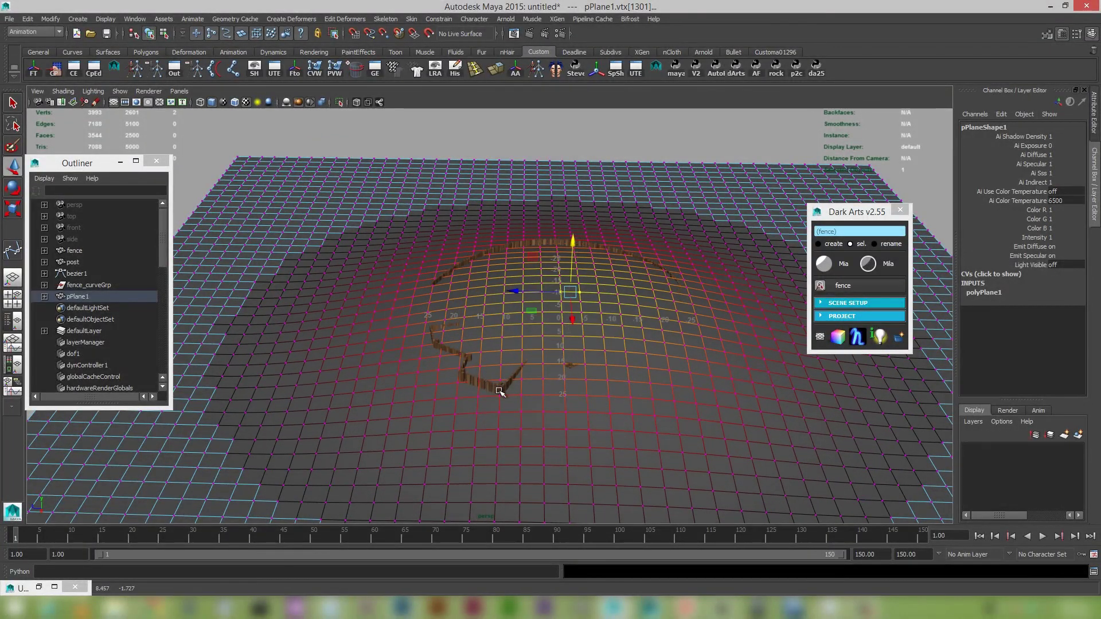
# Raise two further hills on opposite sides of the plane with a smaller soft-selection radius, and return to object mode.
pyautogui.keyDown('alt'); pyautogui.moveTo(500, 391); pyautogui.dragTo(388, 348, button='right'); pyautogui.keyUp('alt')
pyautogui.click(382, 348)
pyautogui.moveTo(394, 348); pyautogui.dragTo(250, 367, button='middle')
pyautogui.moveTo(376, 298); pyautogui.dragTo(386, 270)
pyautogui.click(675, 281)
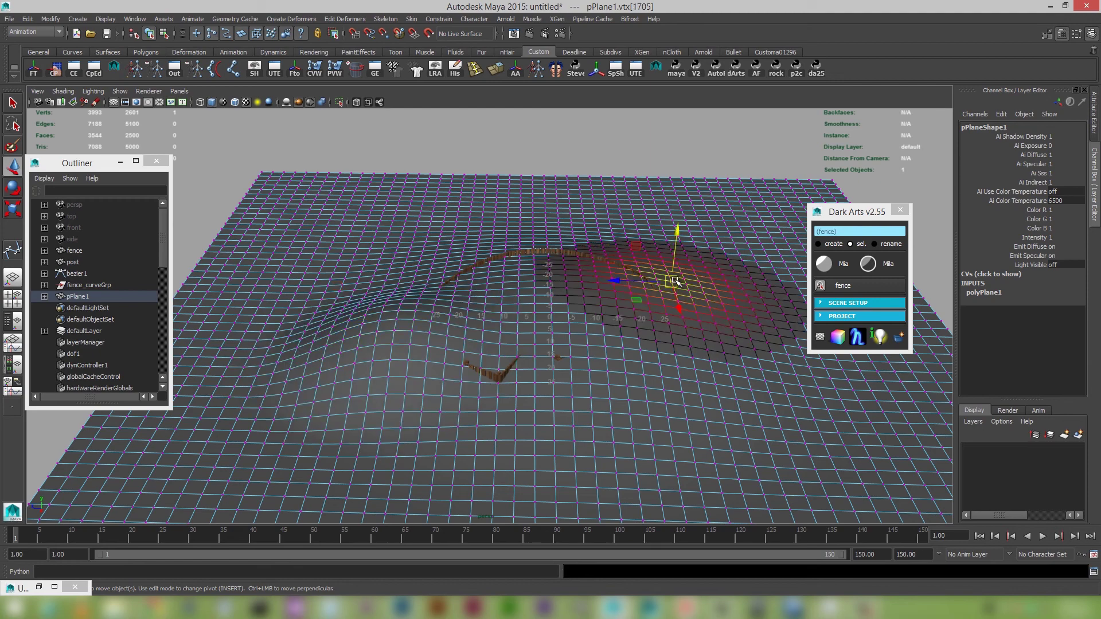
pyautogui.moveTo(683, 236); pyautogui.dragTo(681, 209)
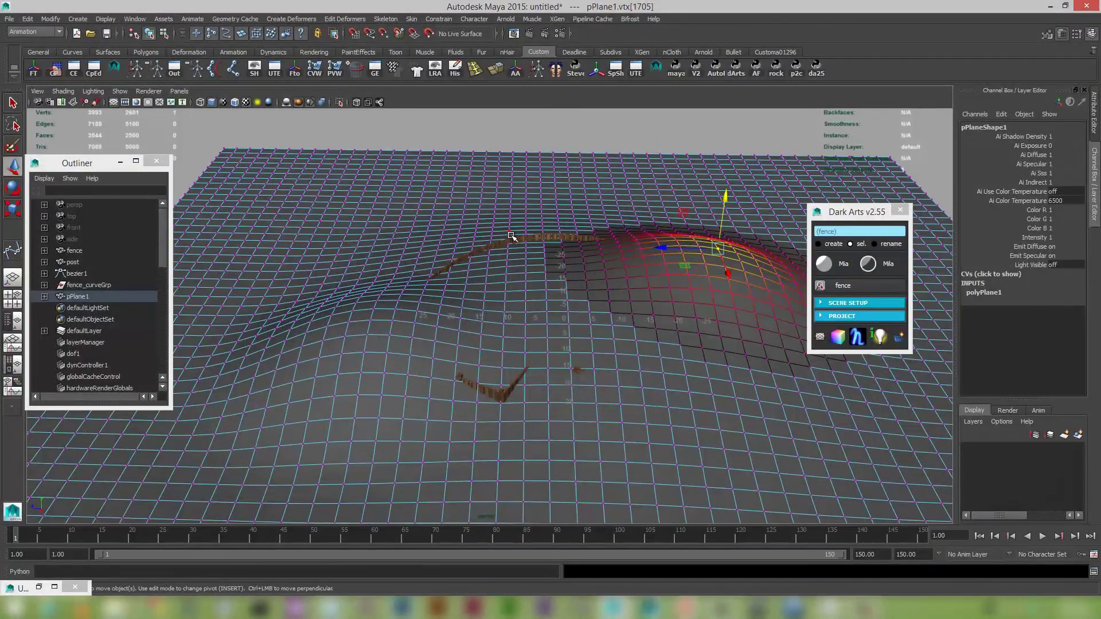
pyautogui.click(510, 236)
pyautogui.press('F8')
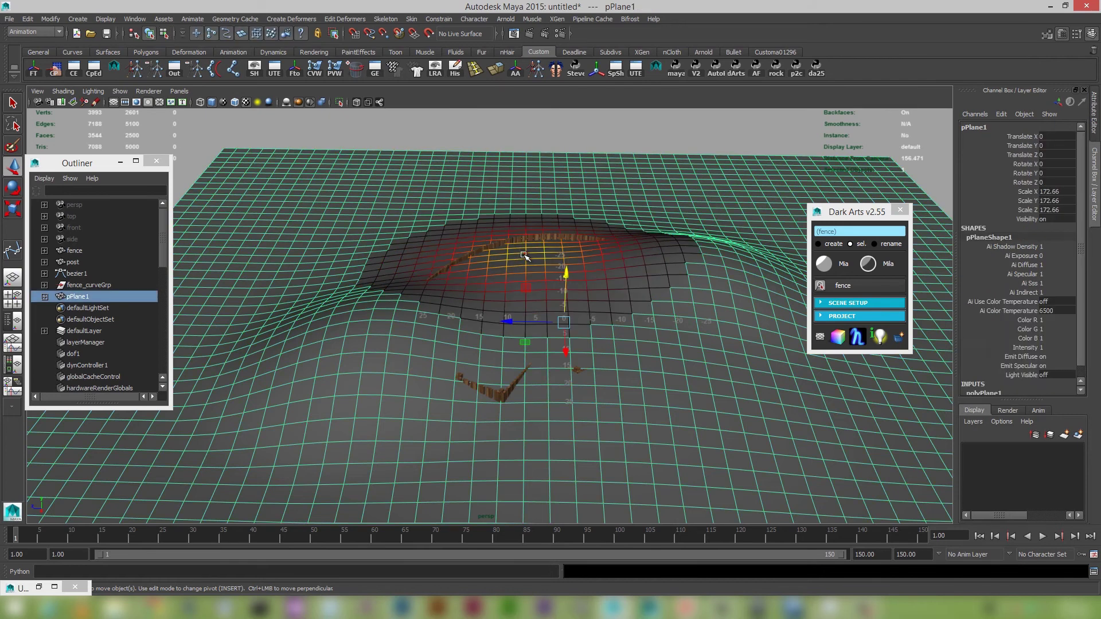
# Select all planks from fence1 to fence145 inside fence_curveGrp and add pPlane1 as the last object.
pyautogui.click(526, 237)
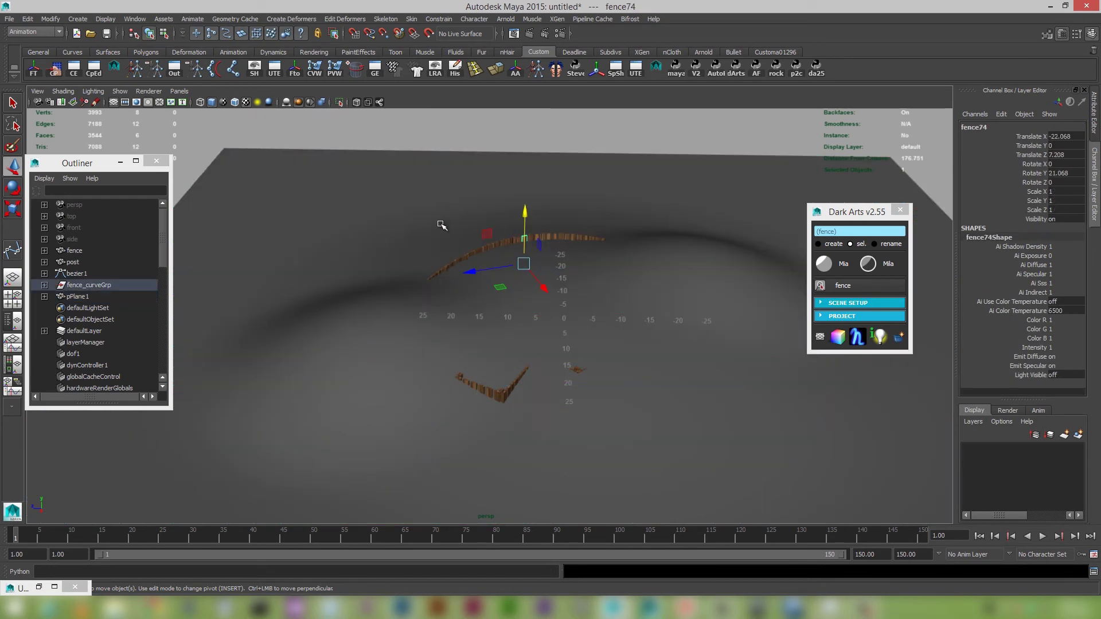
pyautogui.click(44, 285)
pyautogui.click(81, 297)
pyautogui.scroll(-15, 87, 301)
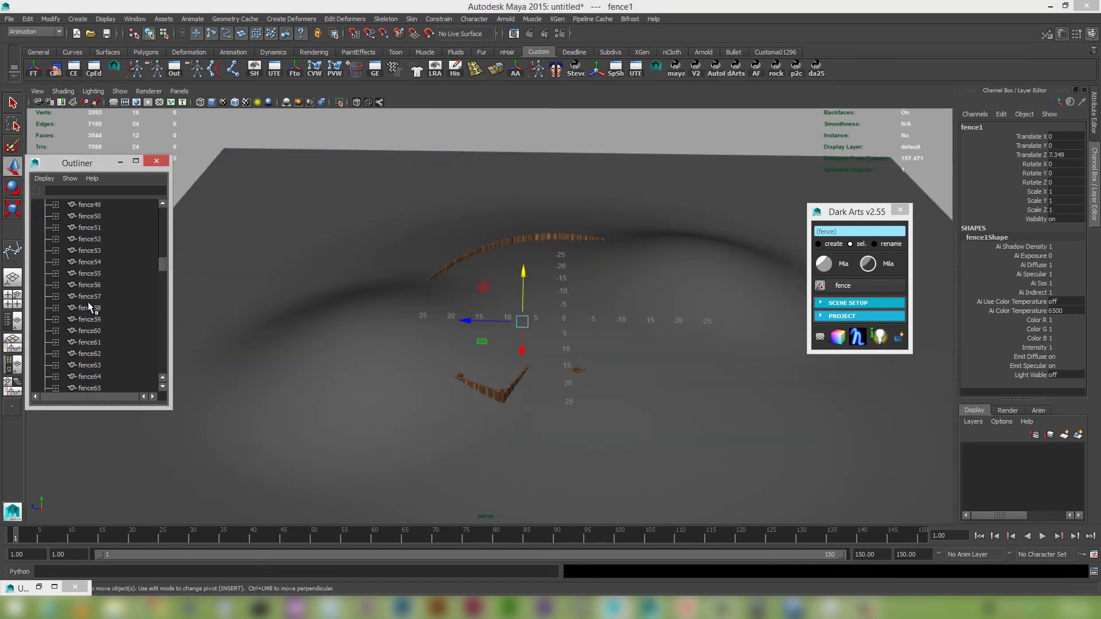
pyautogui.scroll(-20, 88, 304)
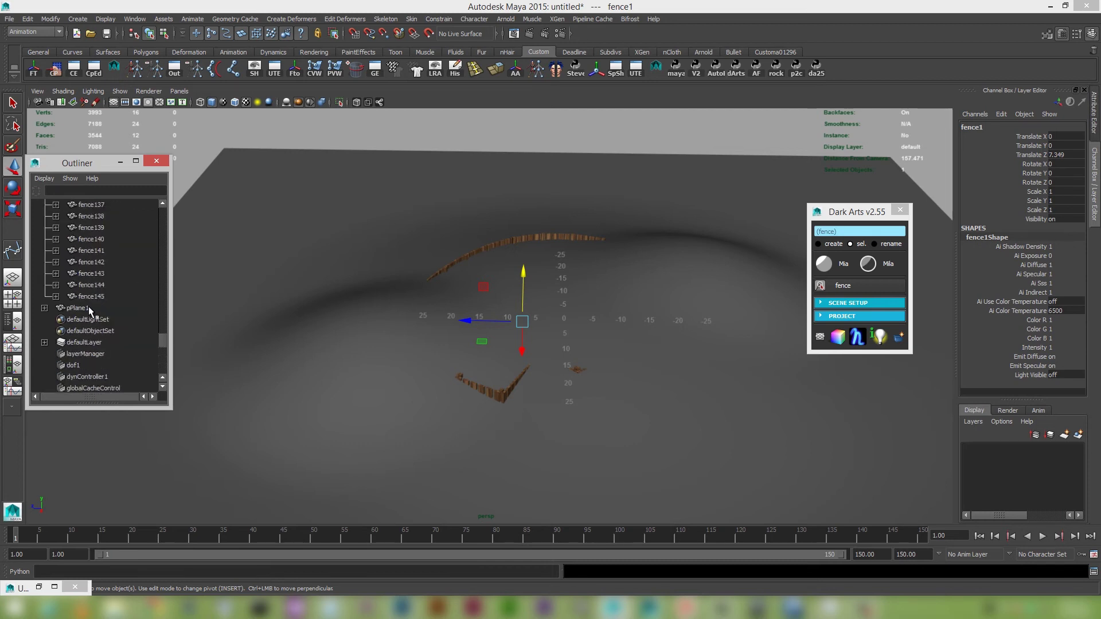
pyautogui.keyDown('shift'); pyautogui.click(91, 296); pyautogui.keyUp('shift')
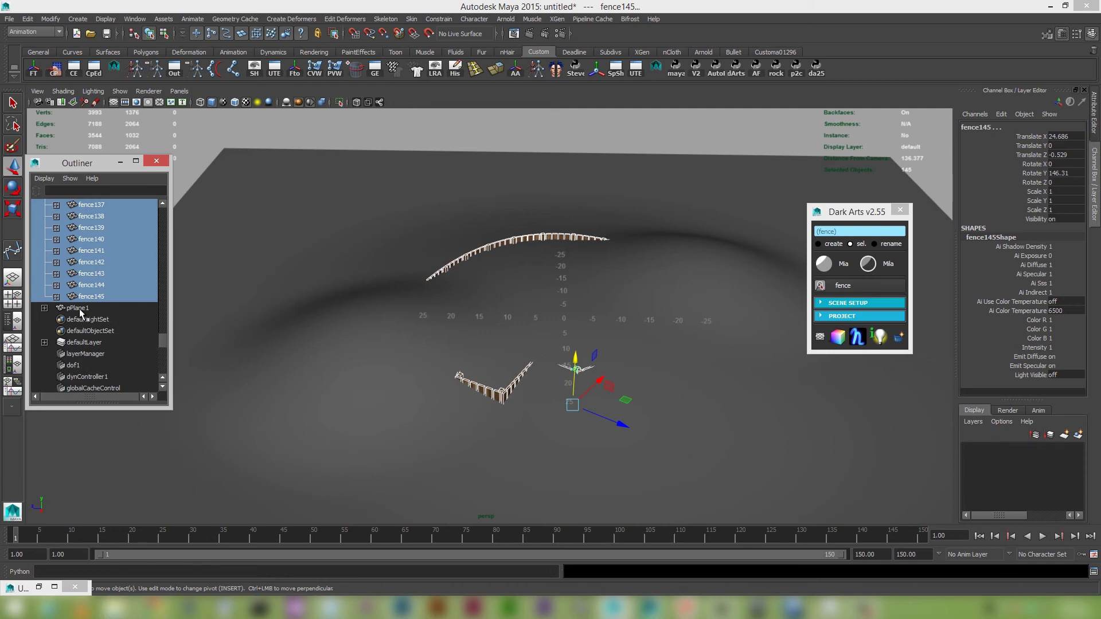
pyautogui.keyDown('shift'); pyautogui.click(80, 309); pyautogui.keyUp('shift')
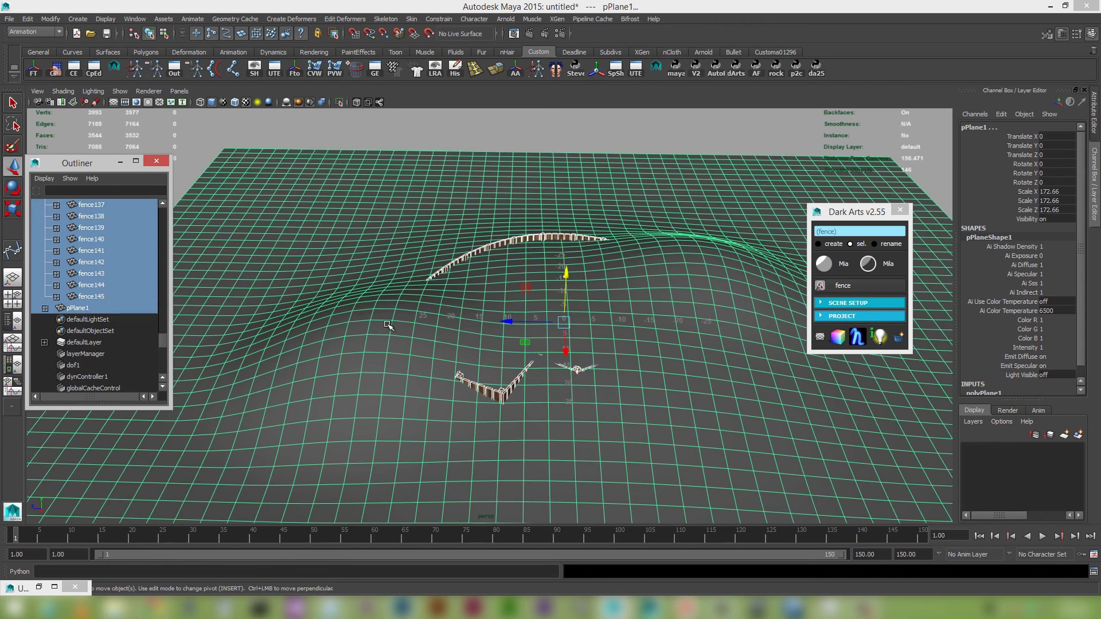
# Apply Surface Snap to place the selected planks on the hilly ground, and inspect the fence from several angles.
pyautogui.click(820, 336)
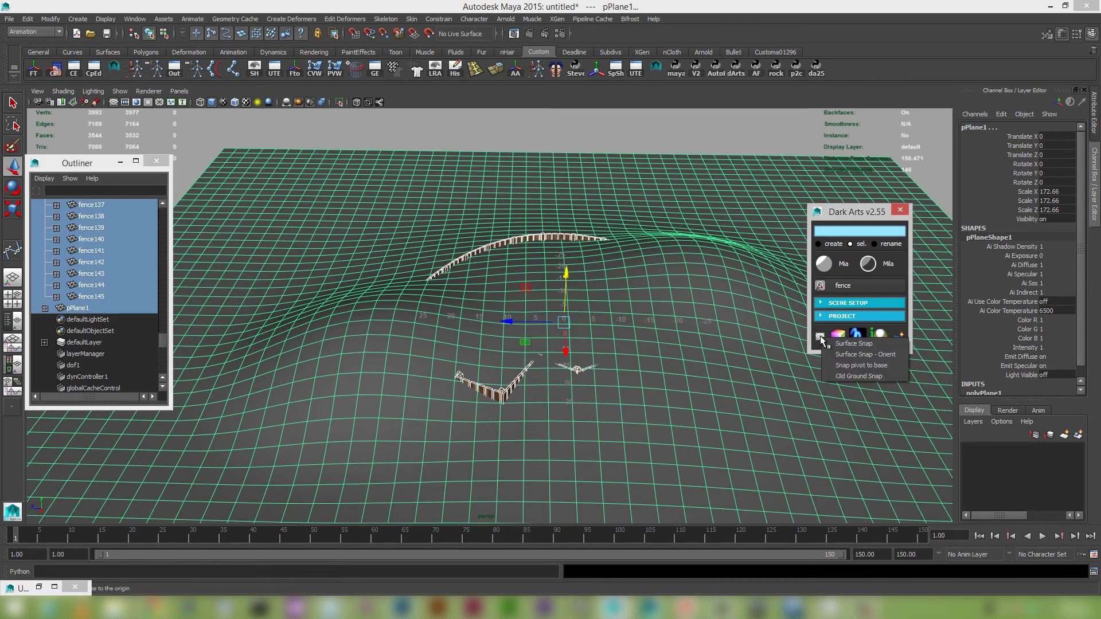
pyautogui.click(863, 345)
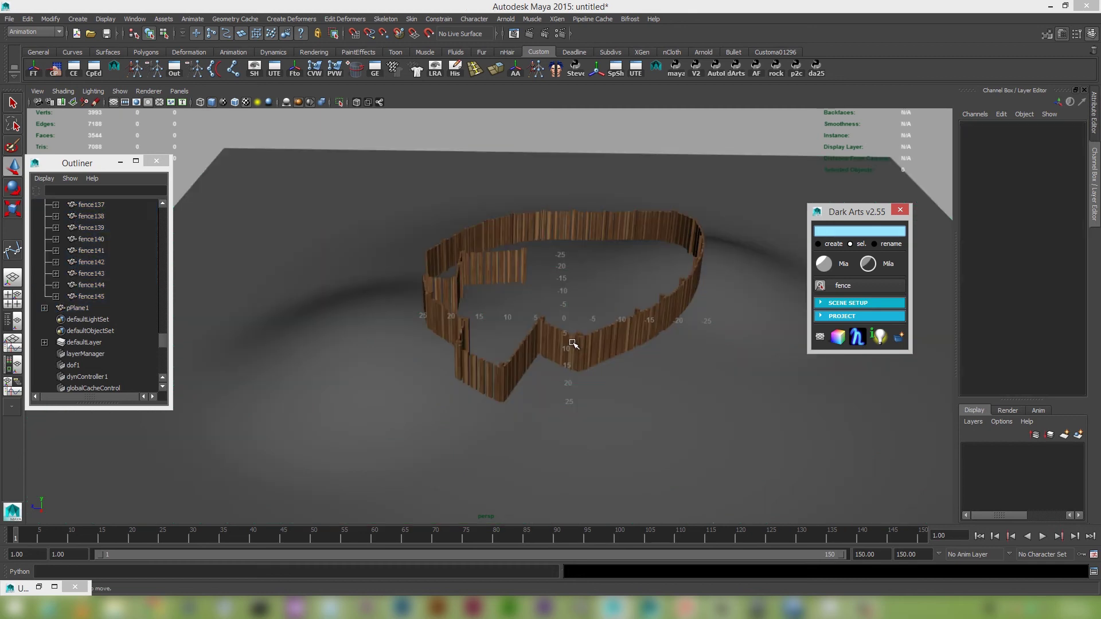
pyautogui.keyDown('alt'); pyautogui.moveTo(576, 373); pyautogui.dragTo(670, 355); pyautogui.keyUp('alt')
pyautogui.keyDown('alt'); pyautogui.moveTo(600, 347); pyautogui.dragTo(720, 404, button='right'); pyautogui.keyUp('alt')
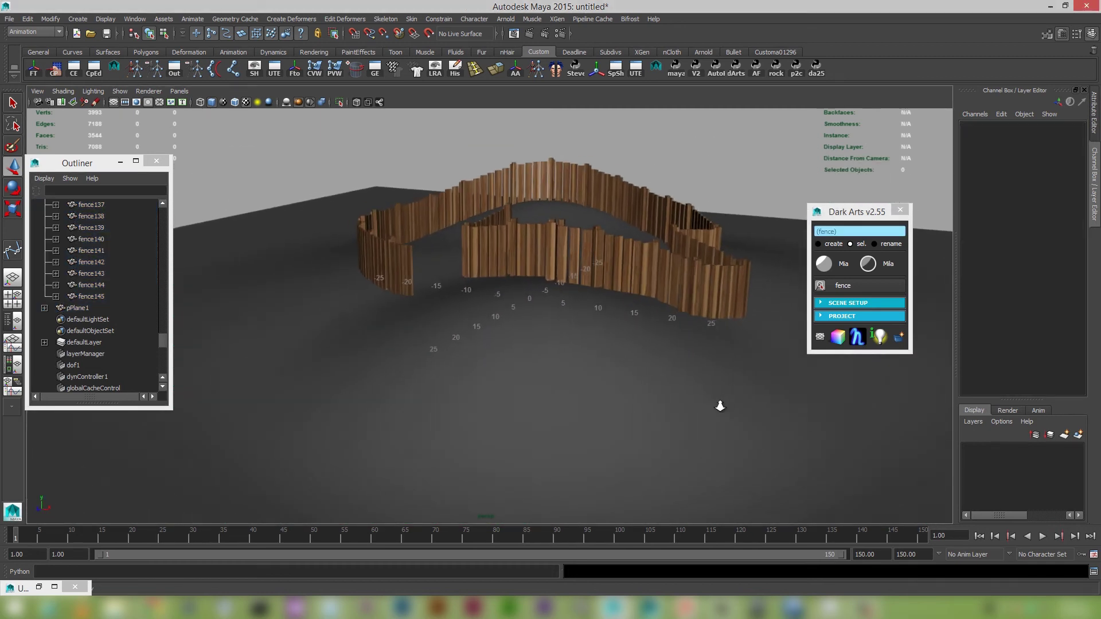
pyautogui.keyDown('alt'); pyautogui.moveTo(721, 404); pyautogui.dragTo(626, 353); pyautogui.keyUp('alt')
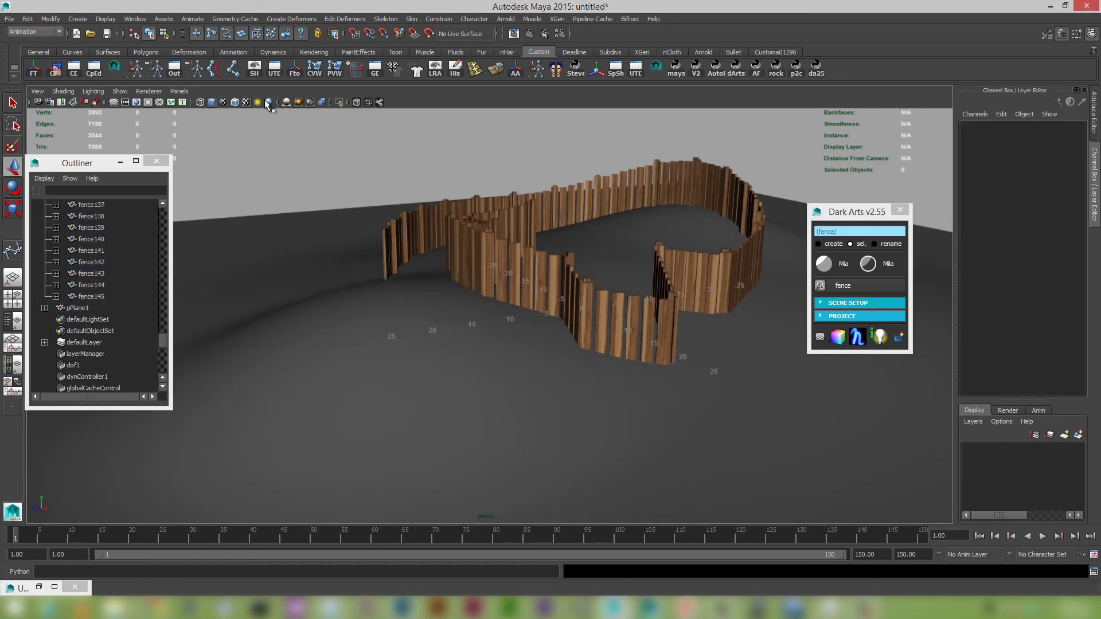
pyautogui.click(287, 103)
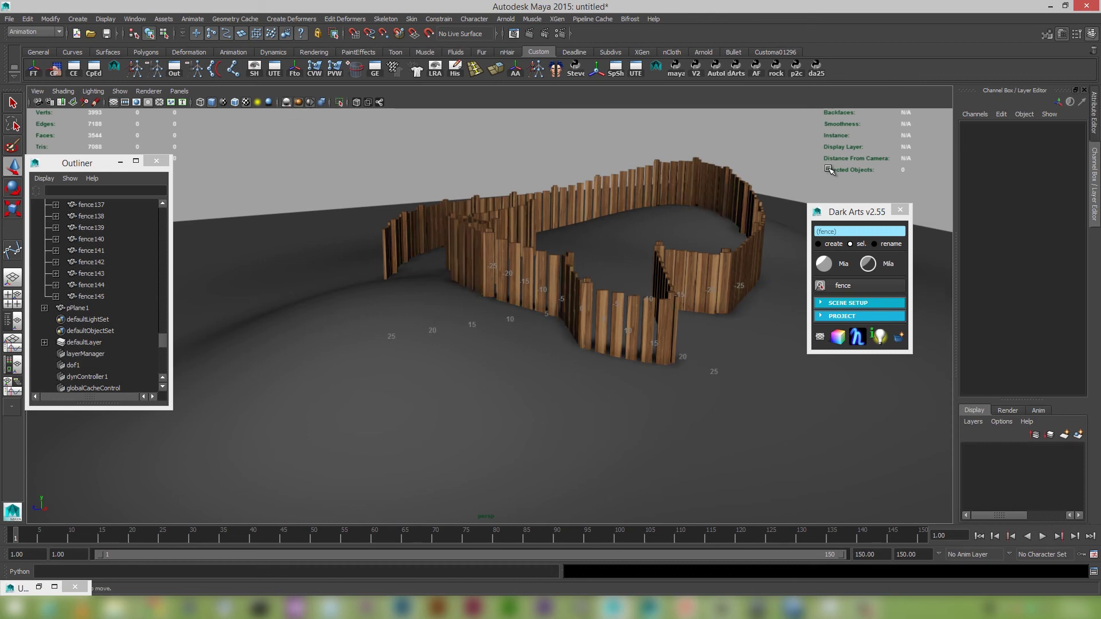
pyautogui.keyDown('alt'); pyautogui.moveTo(762, 261); pyautogui.dragTo(527, 318); pyautogui.keyUp('alt')
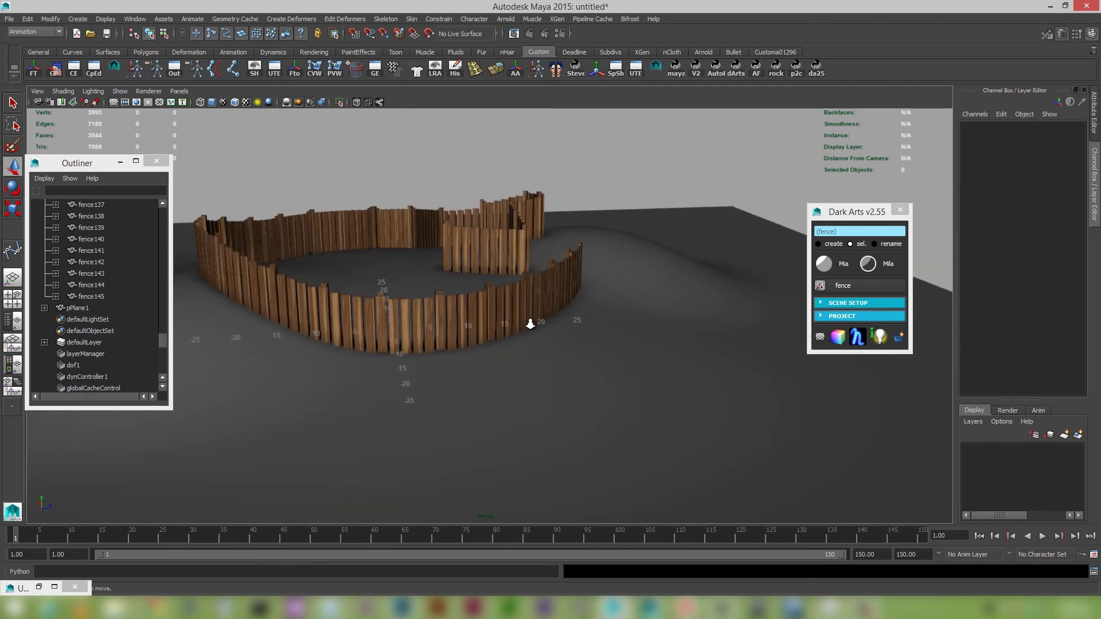
pyautogui.keyDown('alt'); pyautogui.moveTo(528, 322); pyautogui.dragTo(721, 382, button='right'); pyautogui.keyUp('alt')
pyautogui.keyDown('alt'); pyautogui.moveTo(723, 383); pyautogui.dragTo(489, 304); pyautogui.keyUp('alt')
# Undo the surface snap and place the same planks on the ground with Surface Snap - Orient, checking their tilt around the fence.
pyautogui.hotkey('ctrl', 'z')
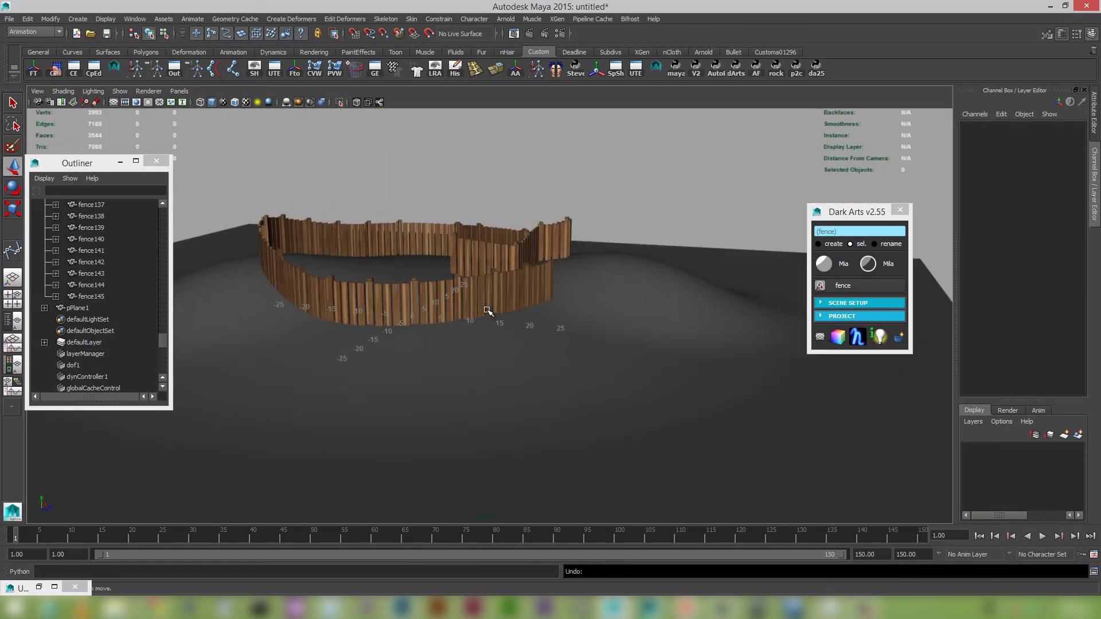
pyautogui.hotkey('ctrl', 'z')
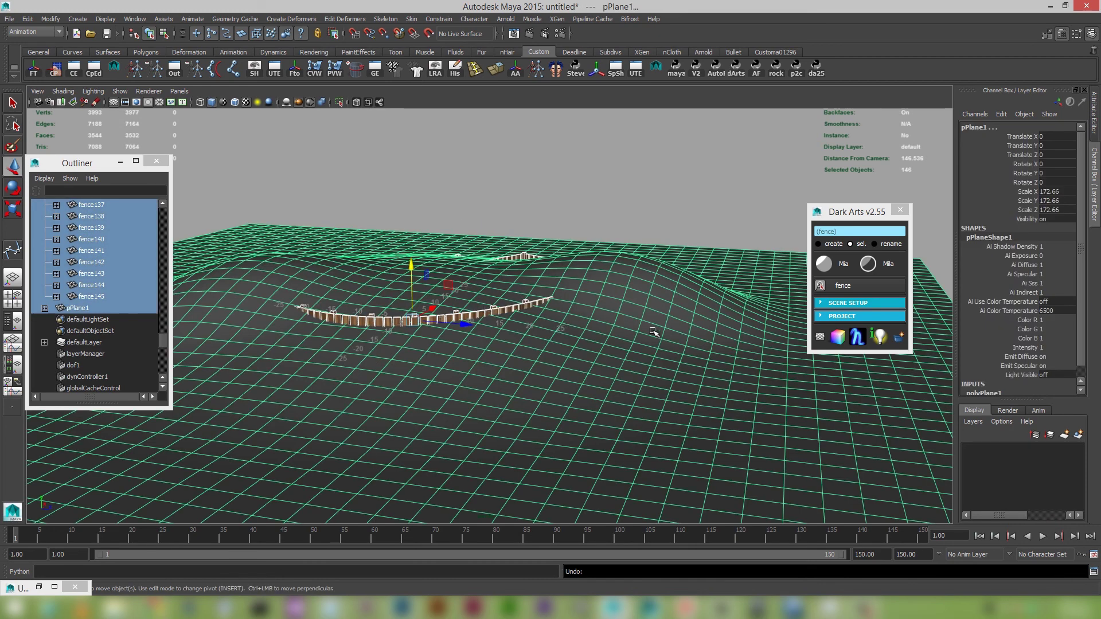
pyautogui.rightClick(820, 336)
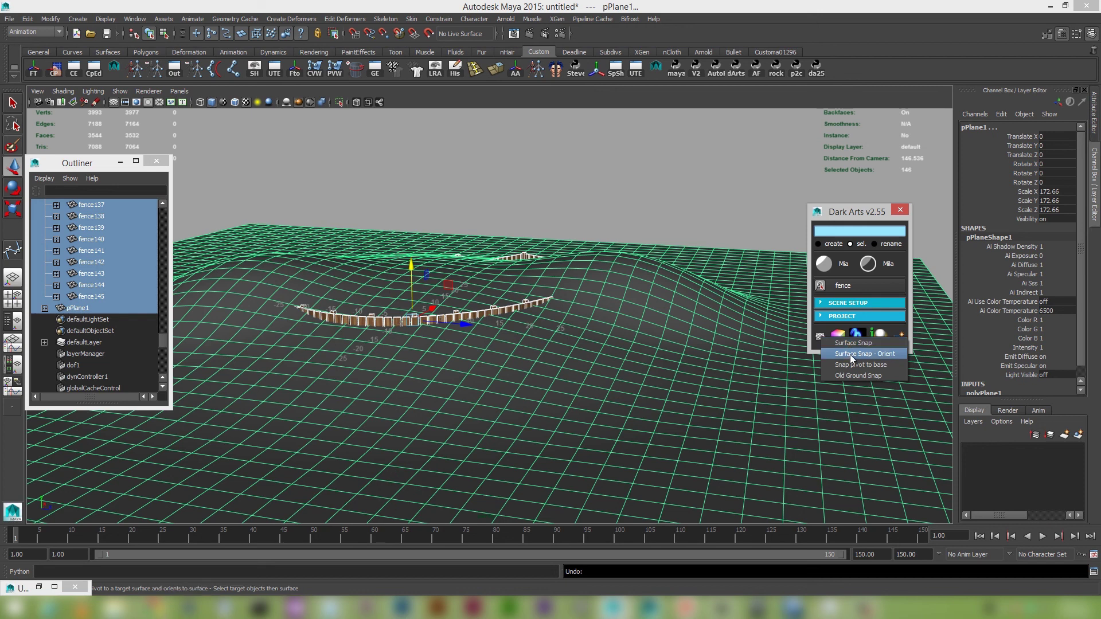
pyautogui.click(849, 355)
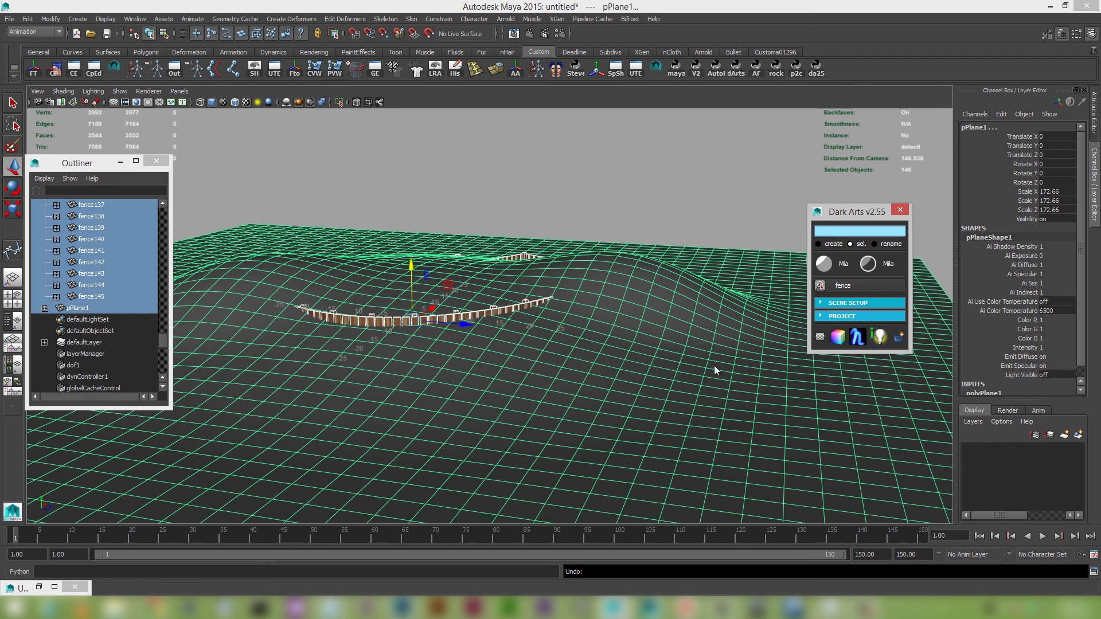
pyautogui.click(642, 353)
pyautogui.keyDown('alt'); pyautogui.moveTo(462, 325); pyautogui.dragTo(555, 333); pyautogui.keyUp('alt')
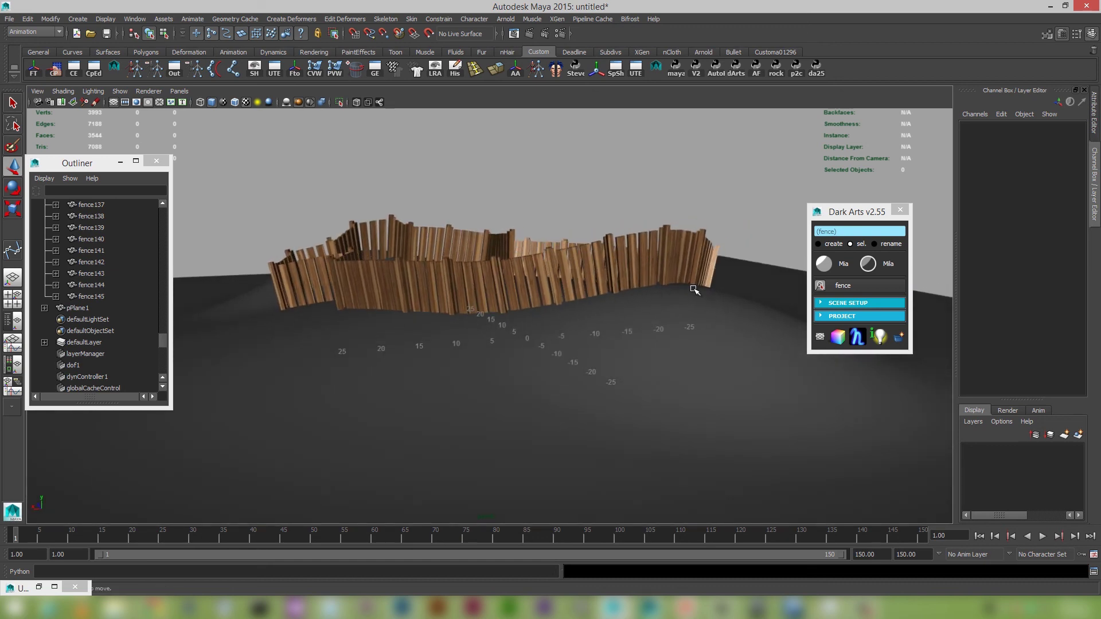
pyautogui.keyDown('alt'); pyautogui.moveTo(694, 289); pyautogui.dragTo(665, 335); pyautogui.keyUp('alt')
pyautogui.keyDown('alt'); pyautogui.moveTo(663, 335); pyautogui.dragTo(669, 367, button='middle'); pyautogui.keyUp('alt')
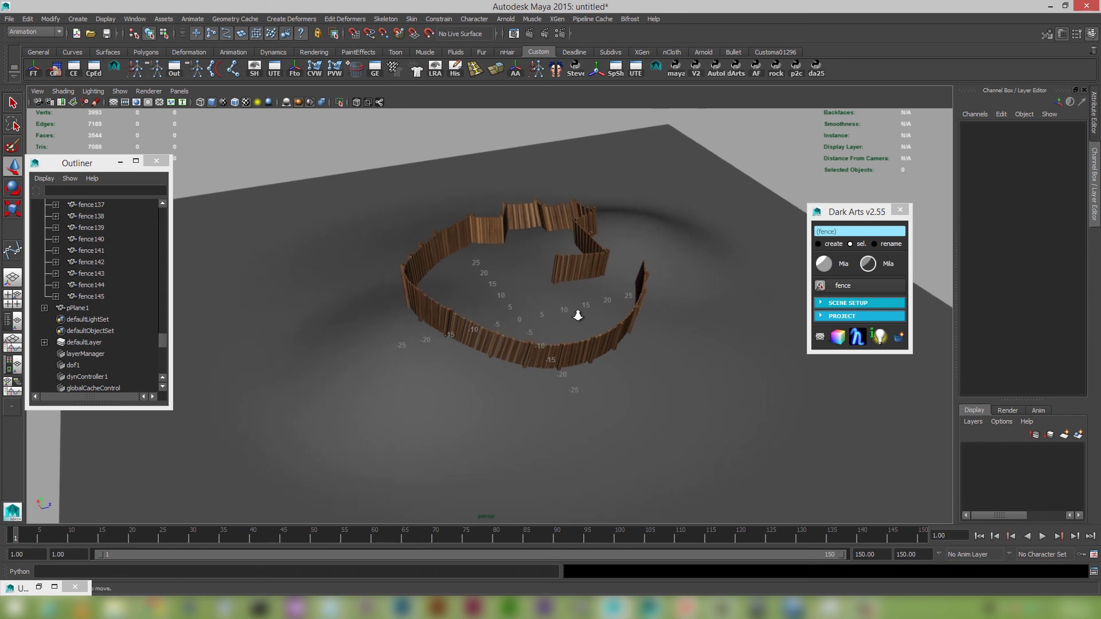
pyautogui.keyDown('alt'); pyautogui.moveTo(578, 315); pyautogui.dragTo(633, 370, button='right'); pyautogui.keyUp('alt')
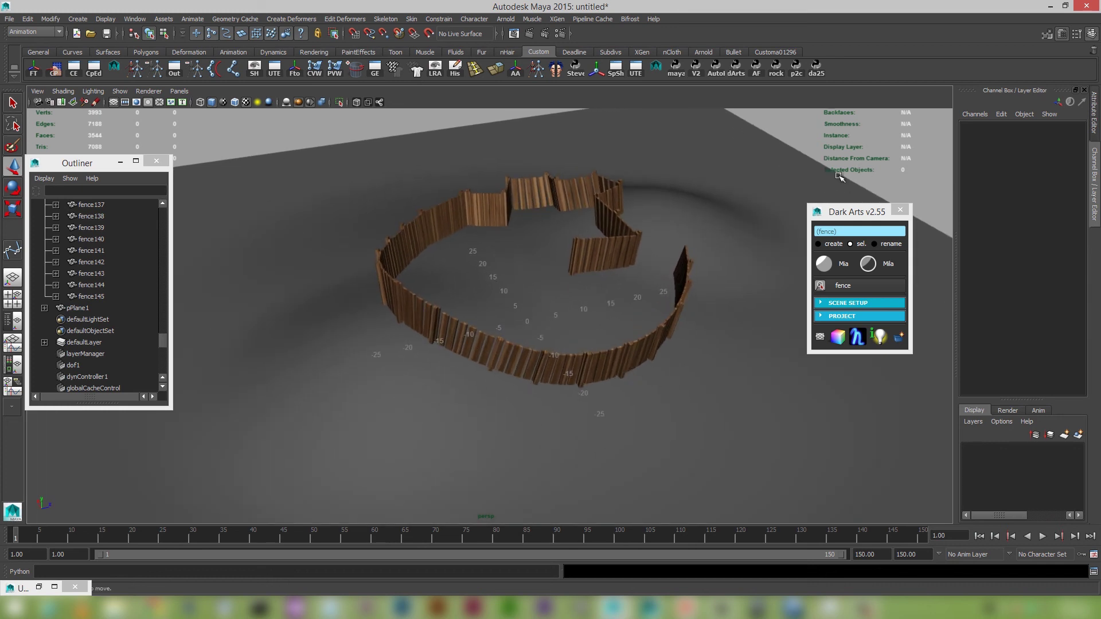